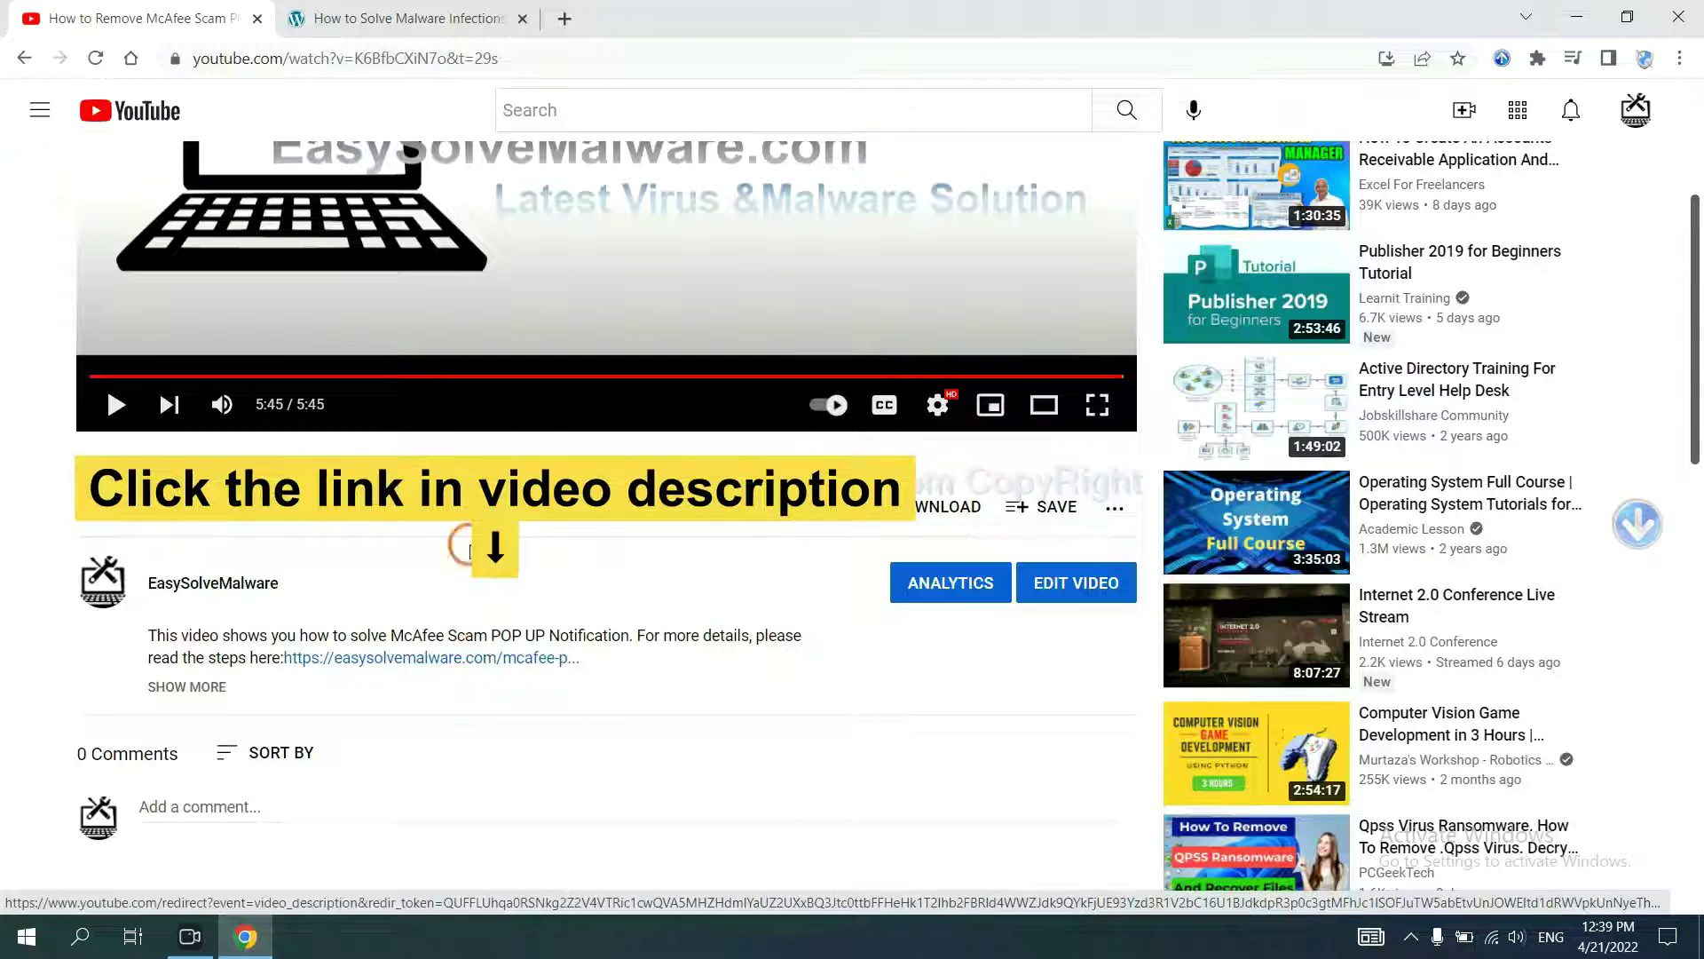
# Step: Switch to the easysolvemalware.com guide tab and scroll down the page
pyautogui.click(444, 16)
pyautogui.scroll(-4, 1699, 458)
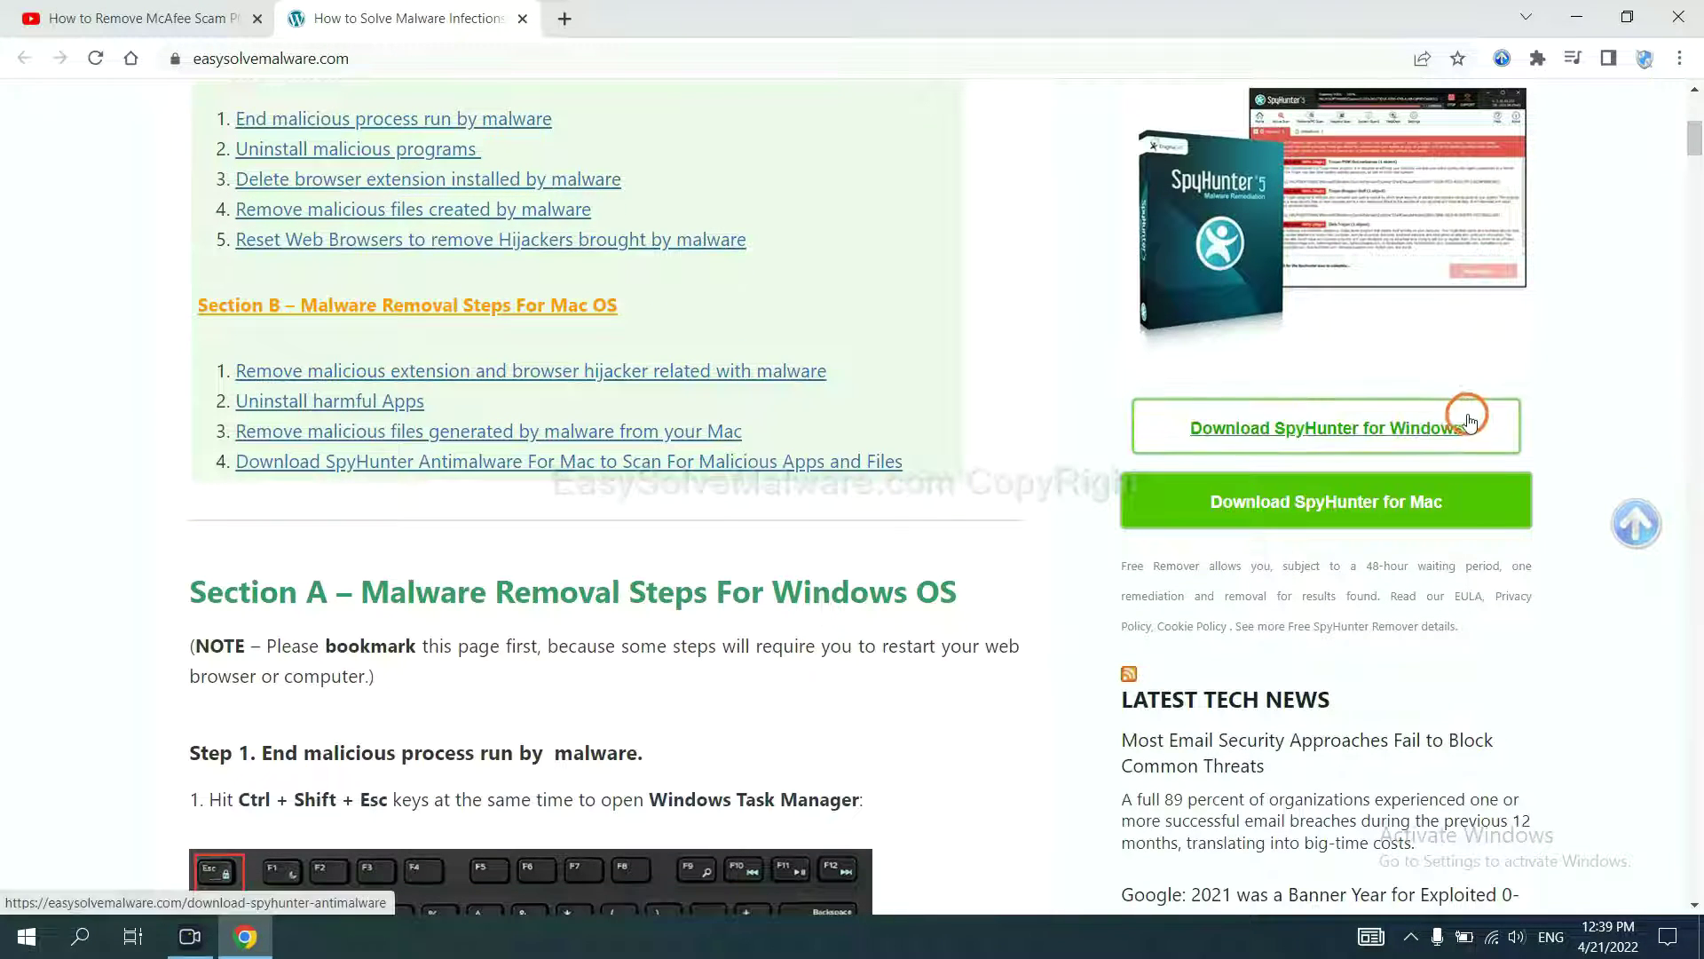
# Step: Download SpyHunter for Windows and launch SpyHunter-Installer.exe from the download bar
pyautogui.click(1446, 424)
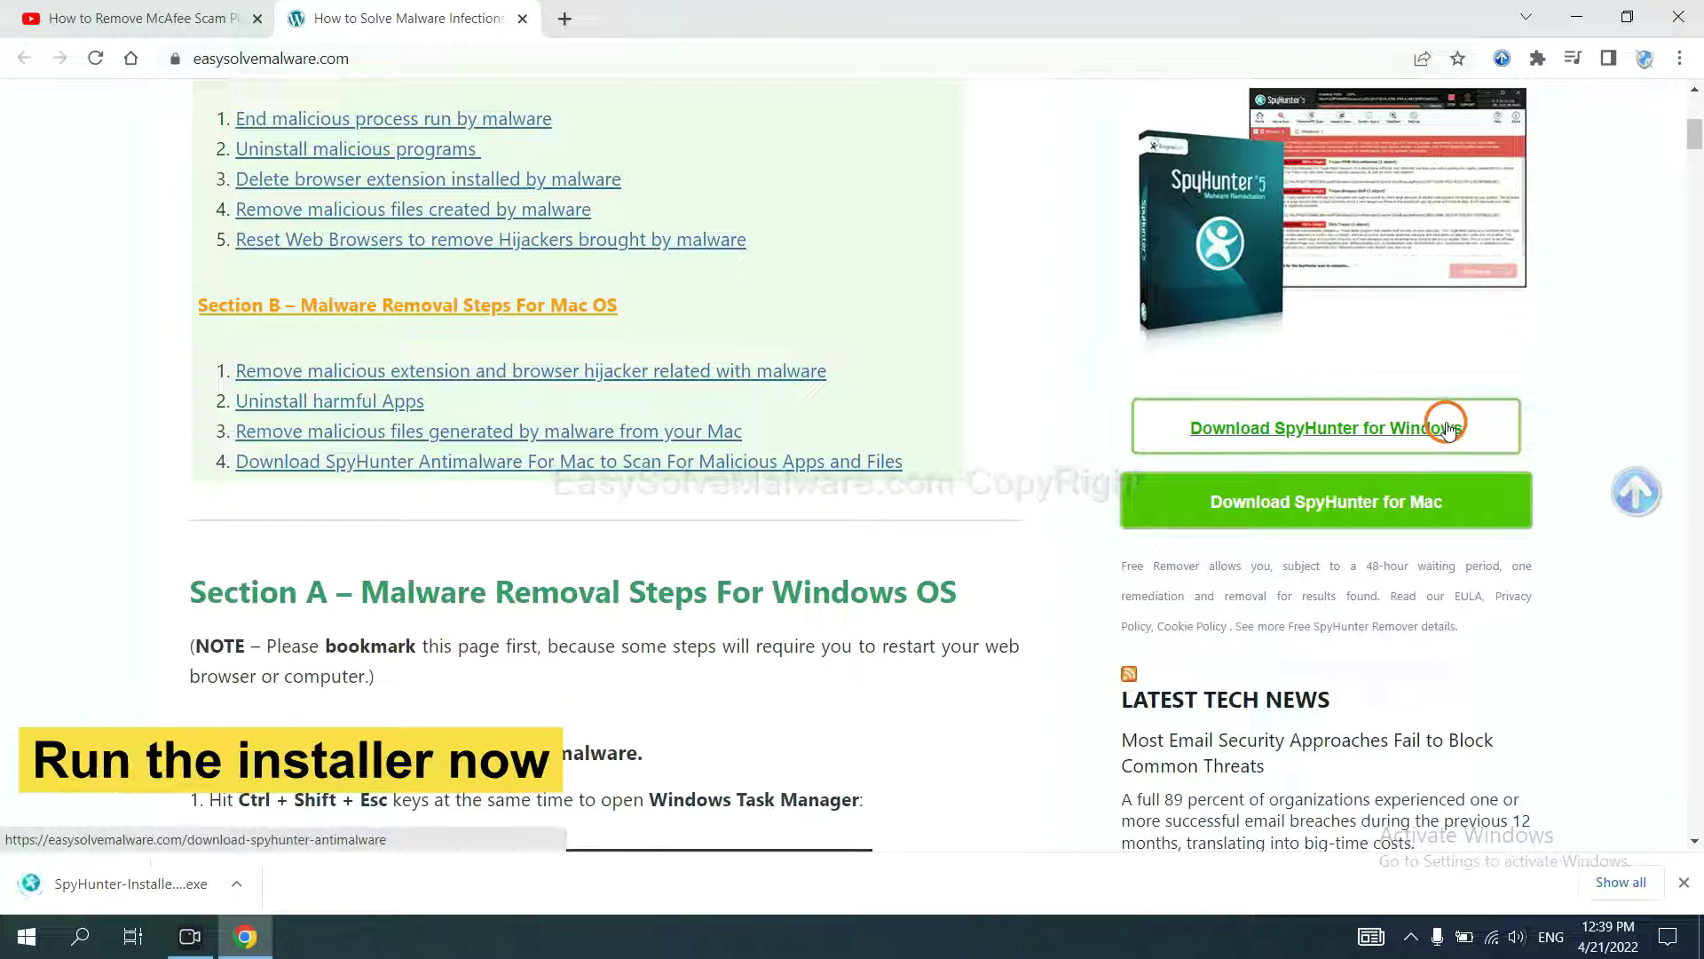
pyautogui.click(110, 884)
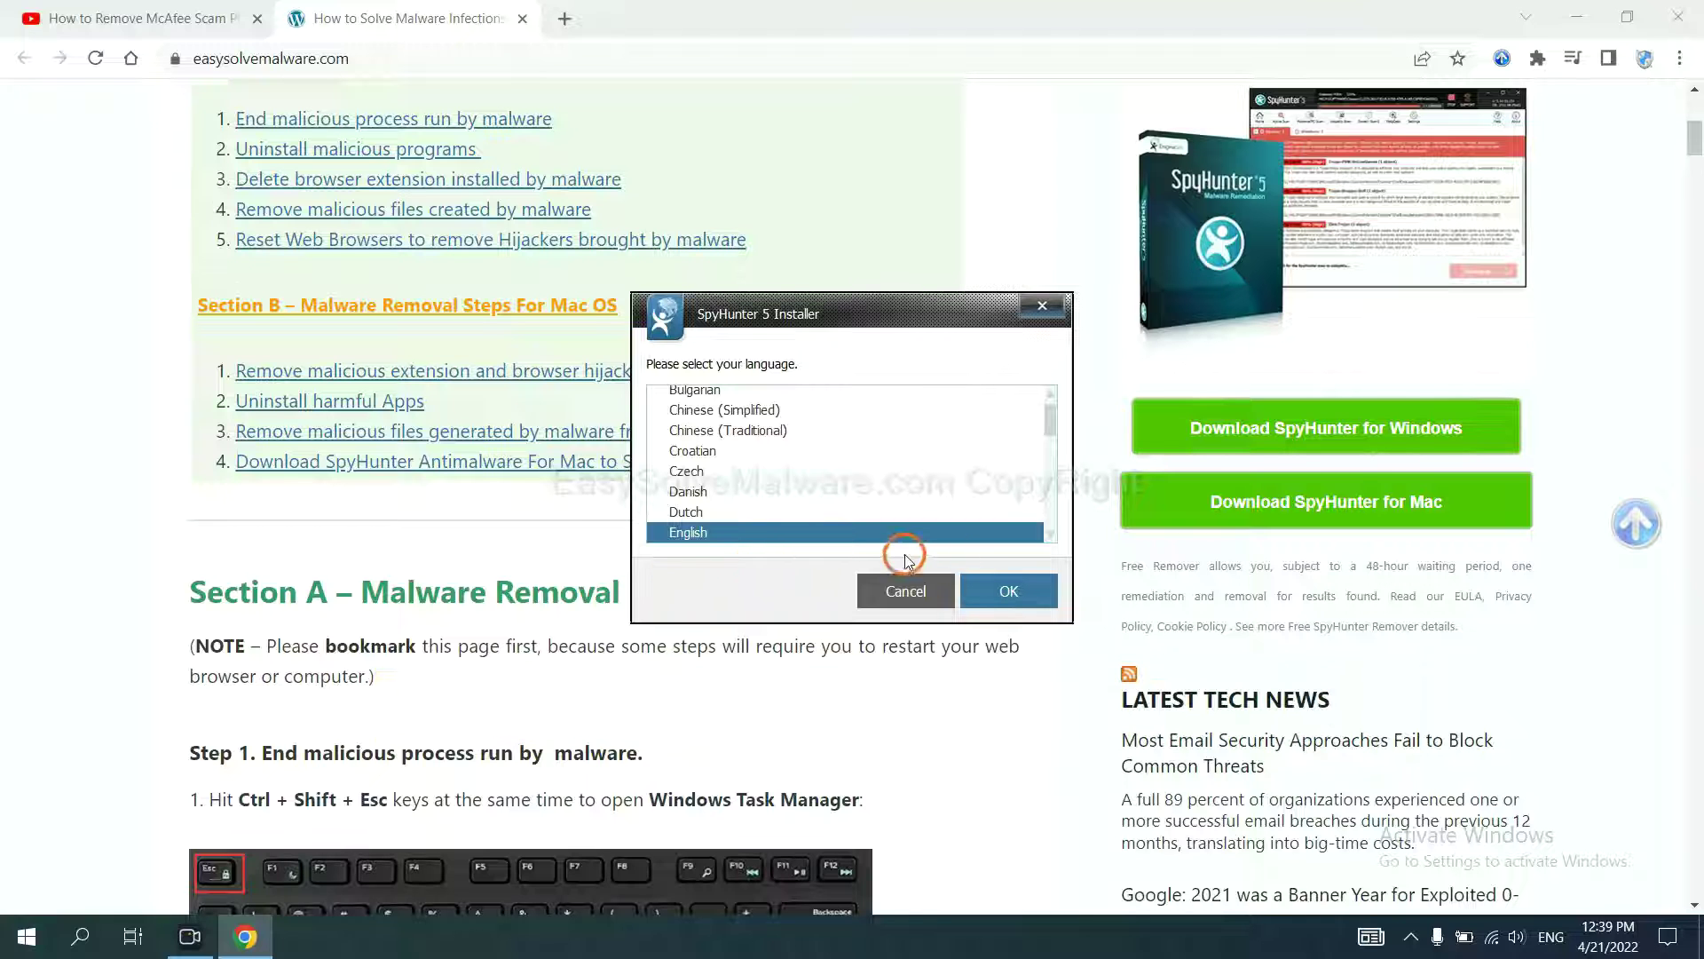
# Step: Install SpyHunter 5 in English with the EULA and Privacy Policy accepted, then finish setup
pyautogui.click(988, 591)
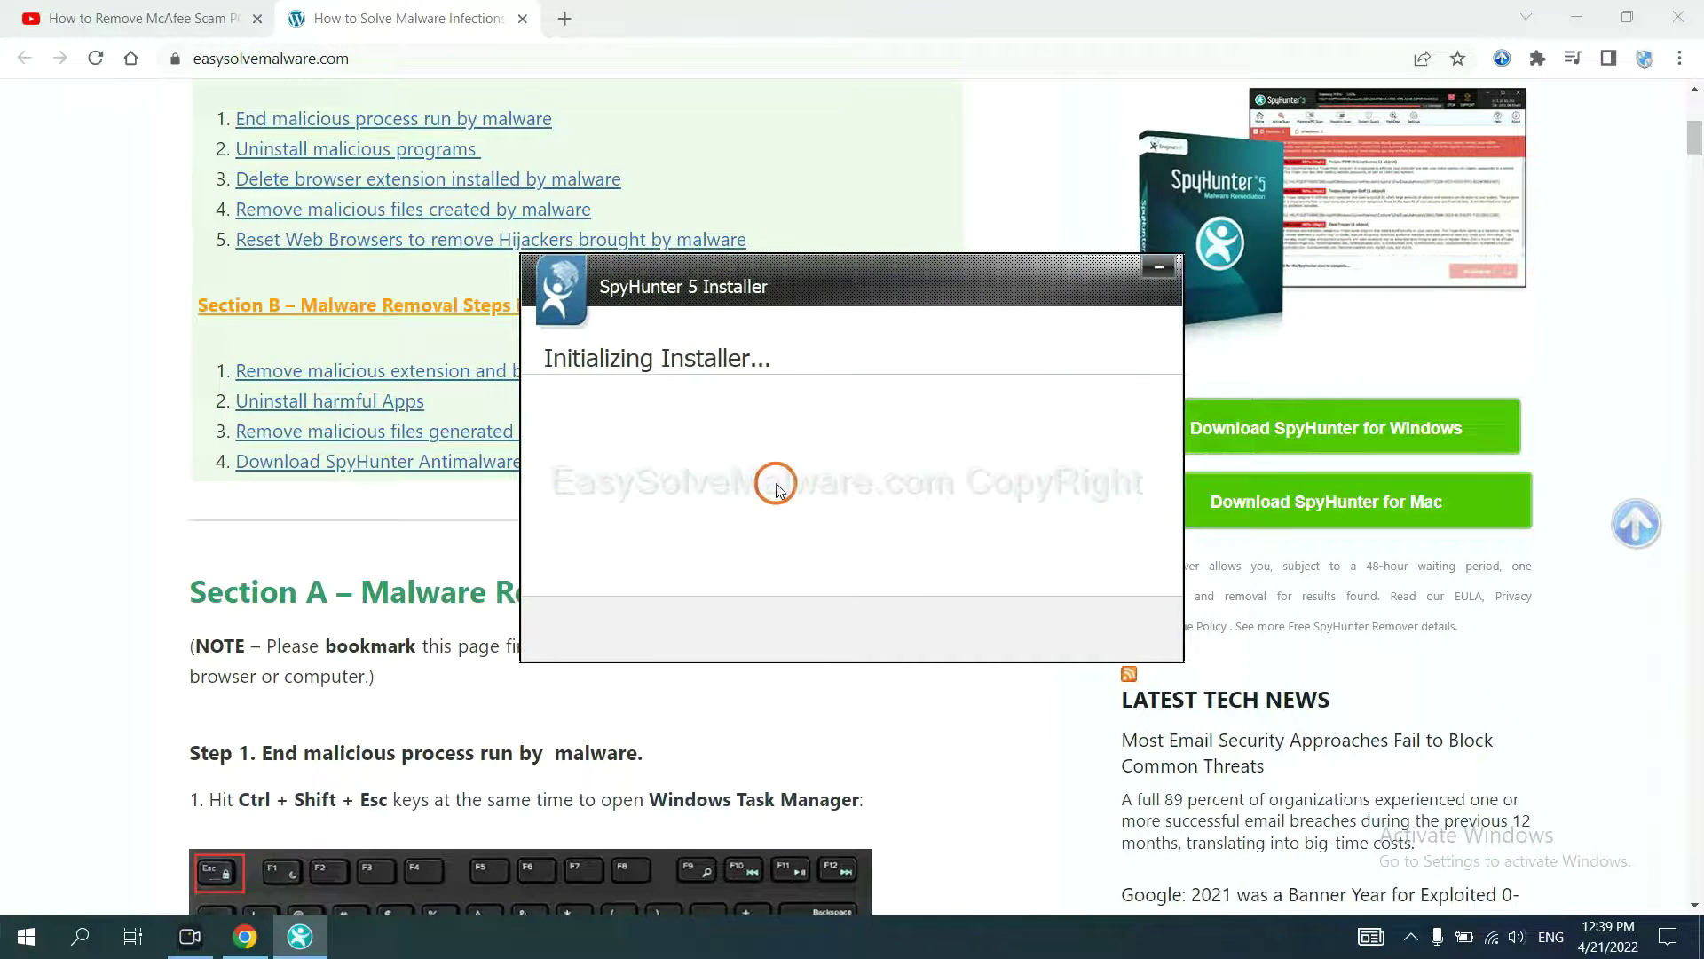
pyautogui.click(724, 484)
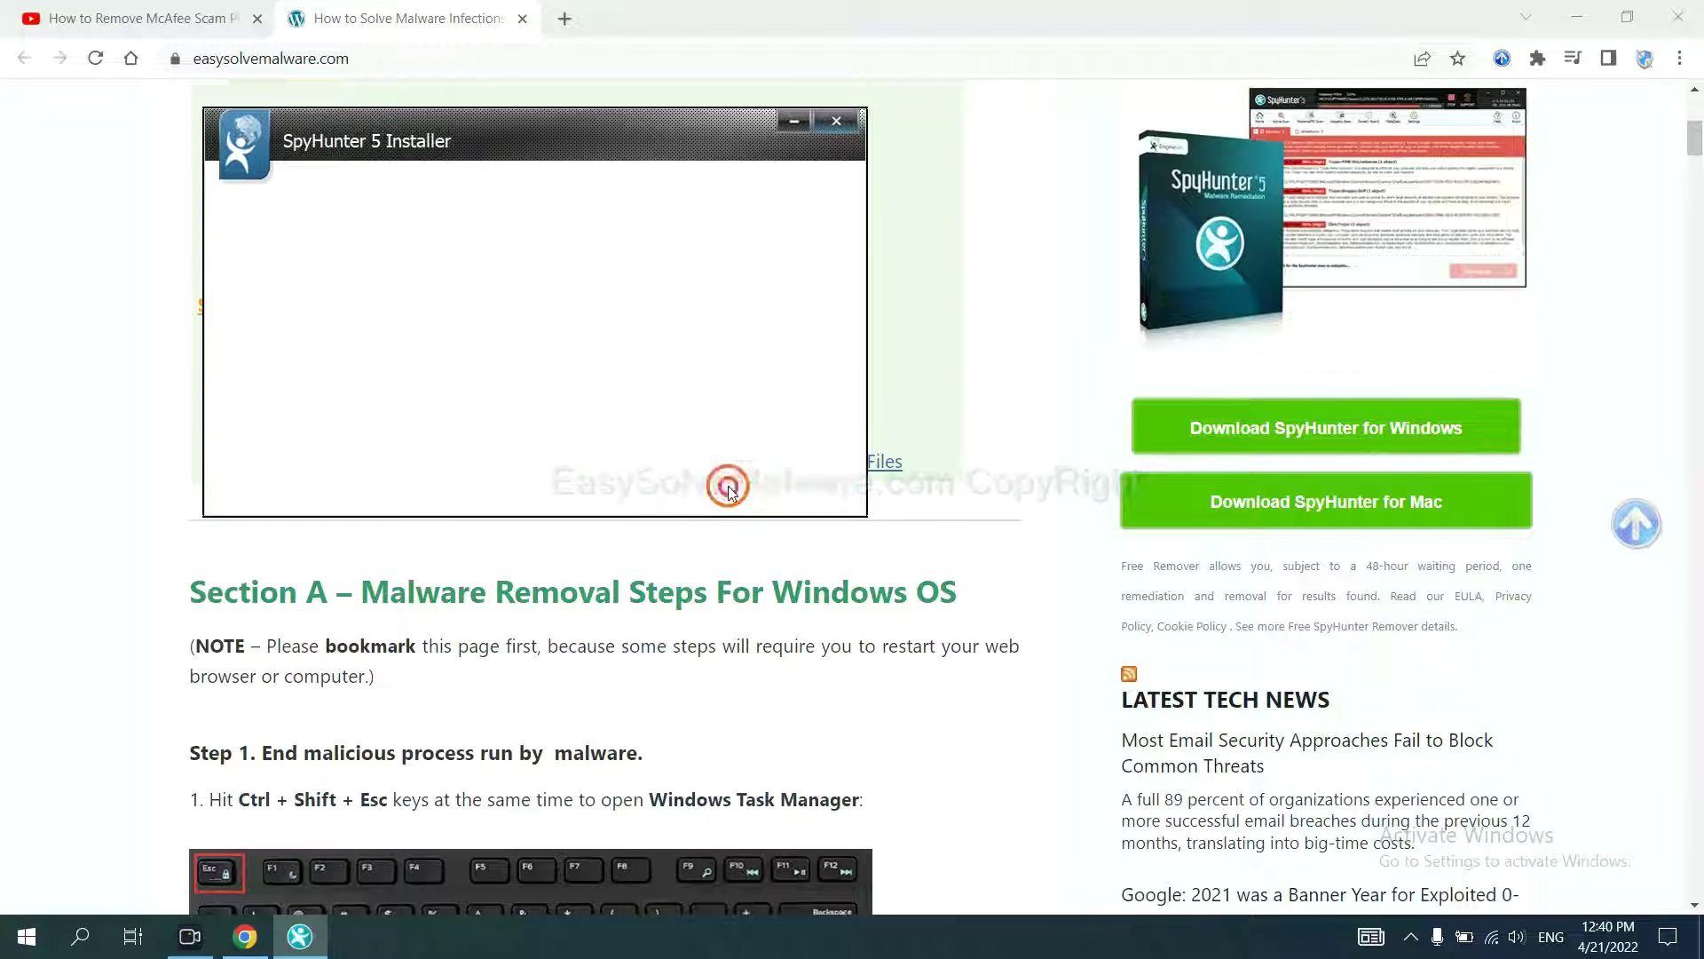
pyautogui.click(549, 427)
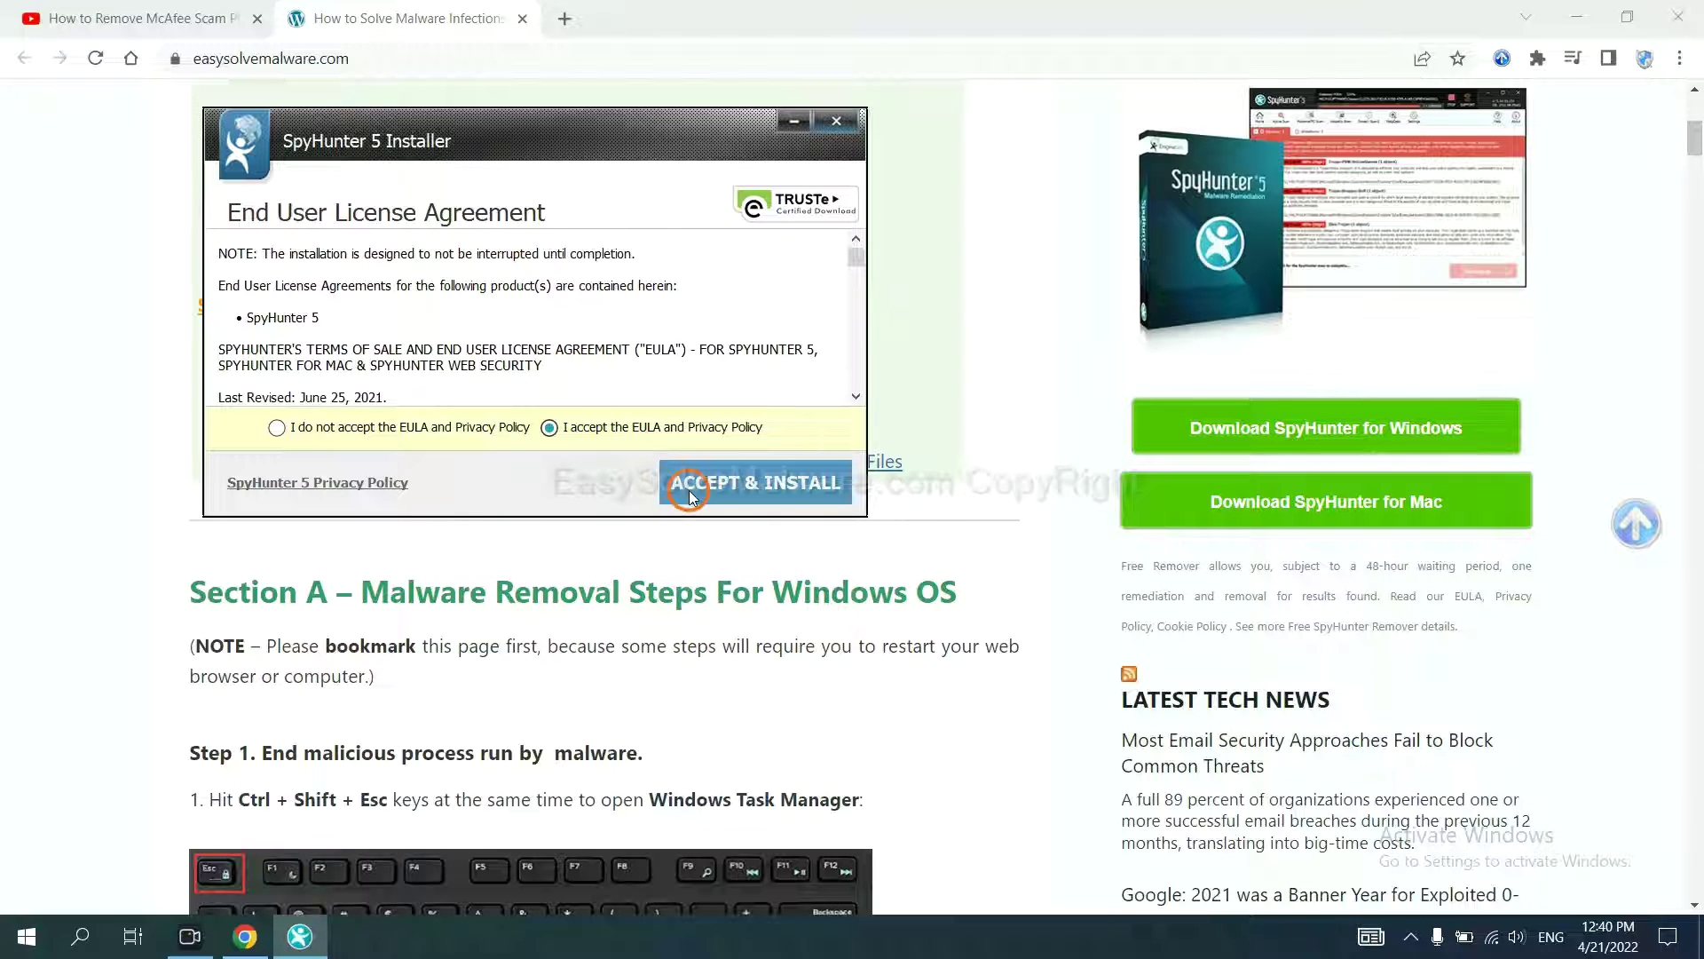
pyautogui.click(690, 490)
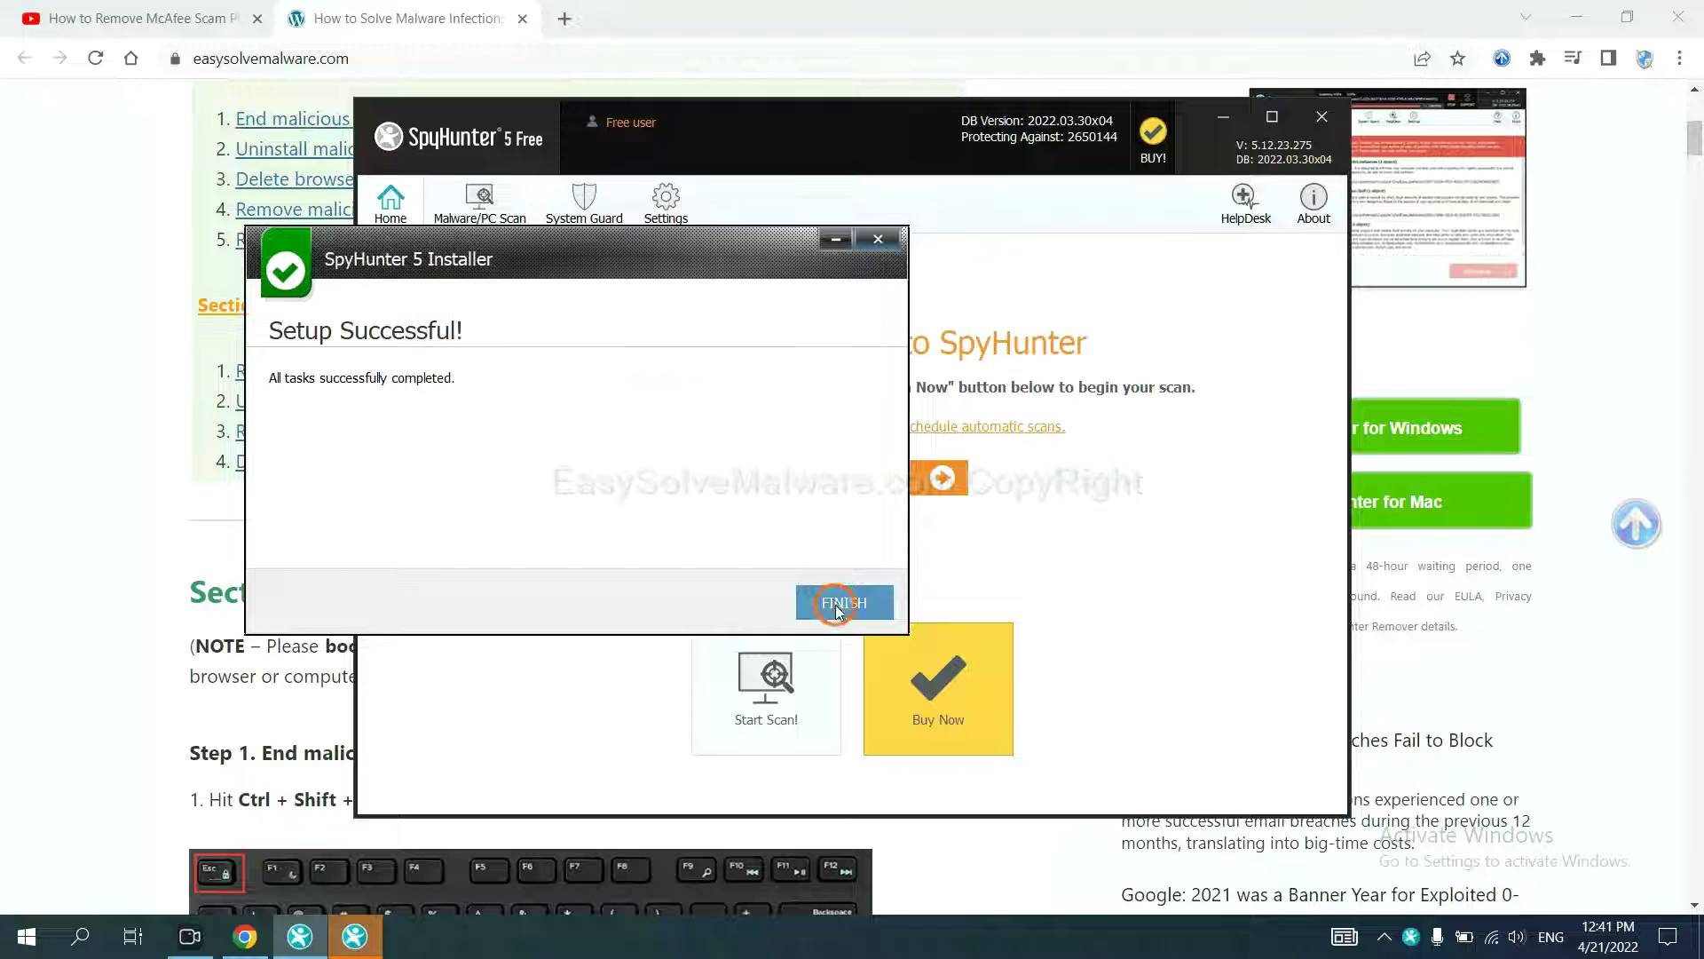
pyautogui.click(840, 600)
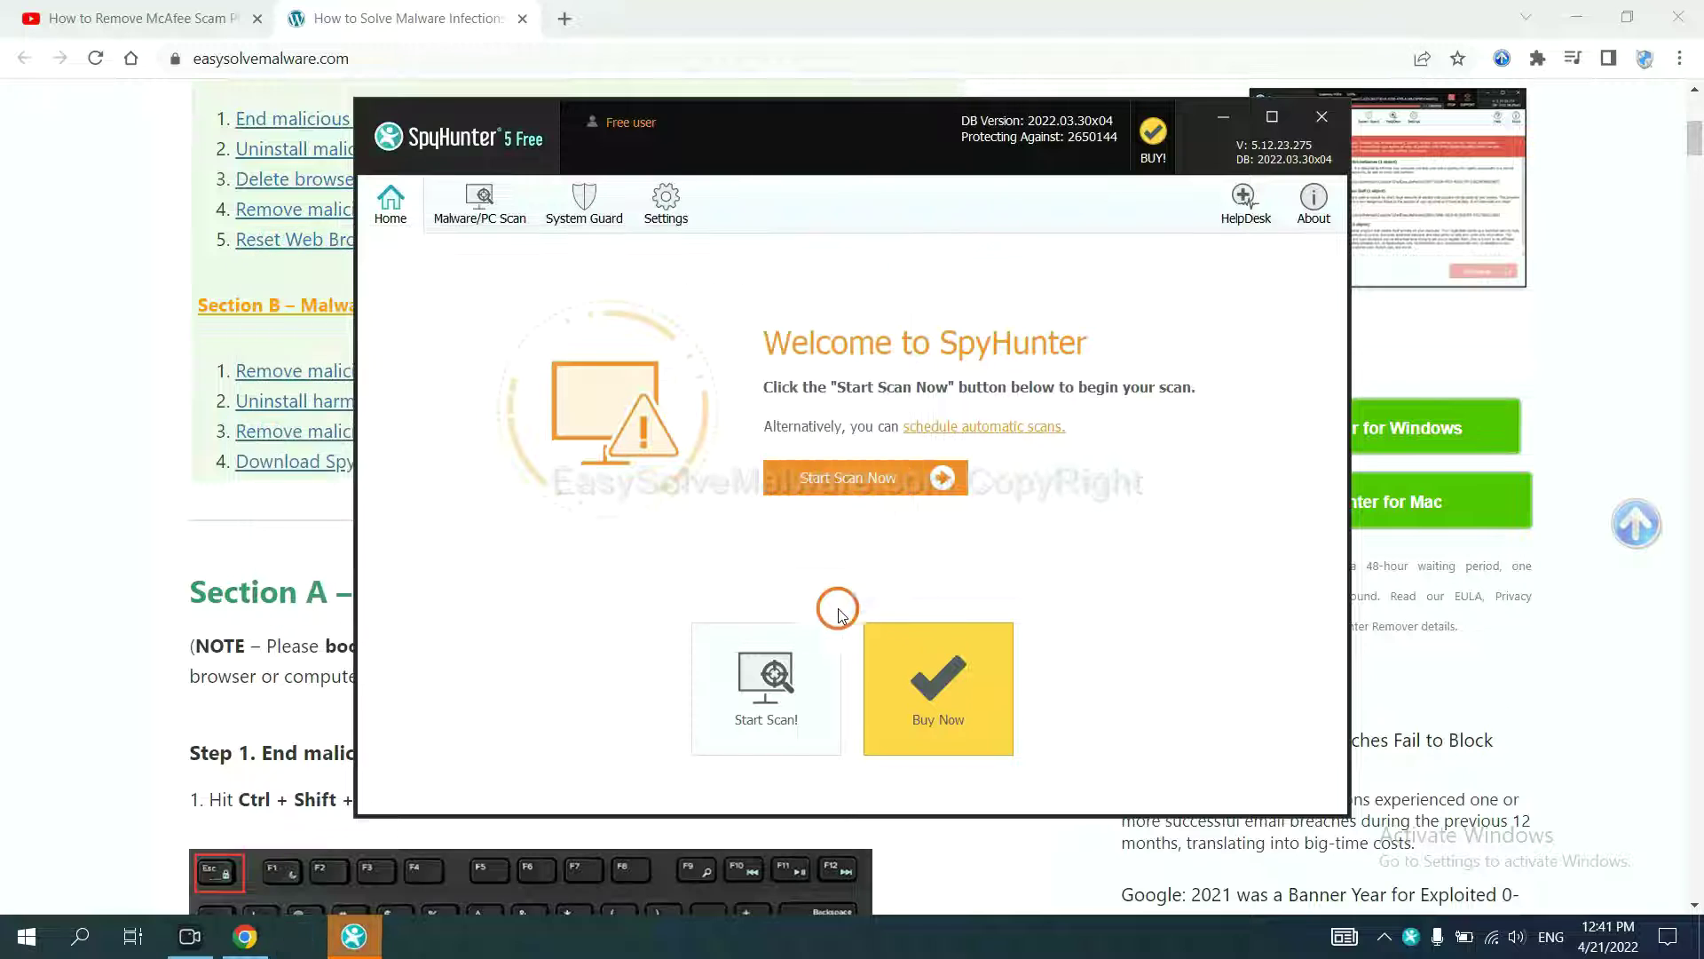
# Step: Scan the computer and continue with remove360.bat left set to Disable
pyautogui.click(839, 479)
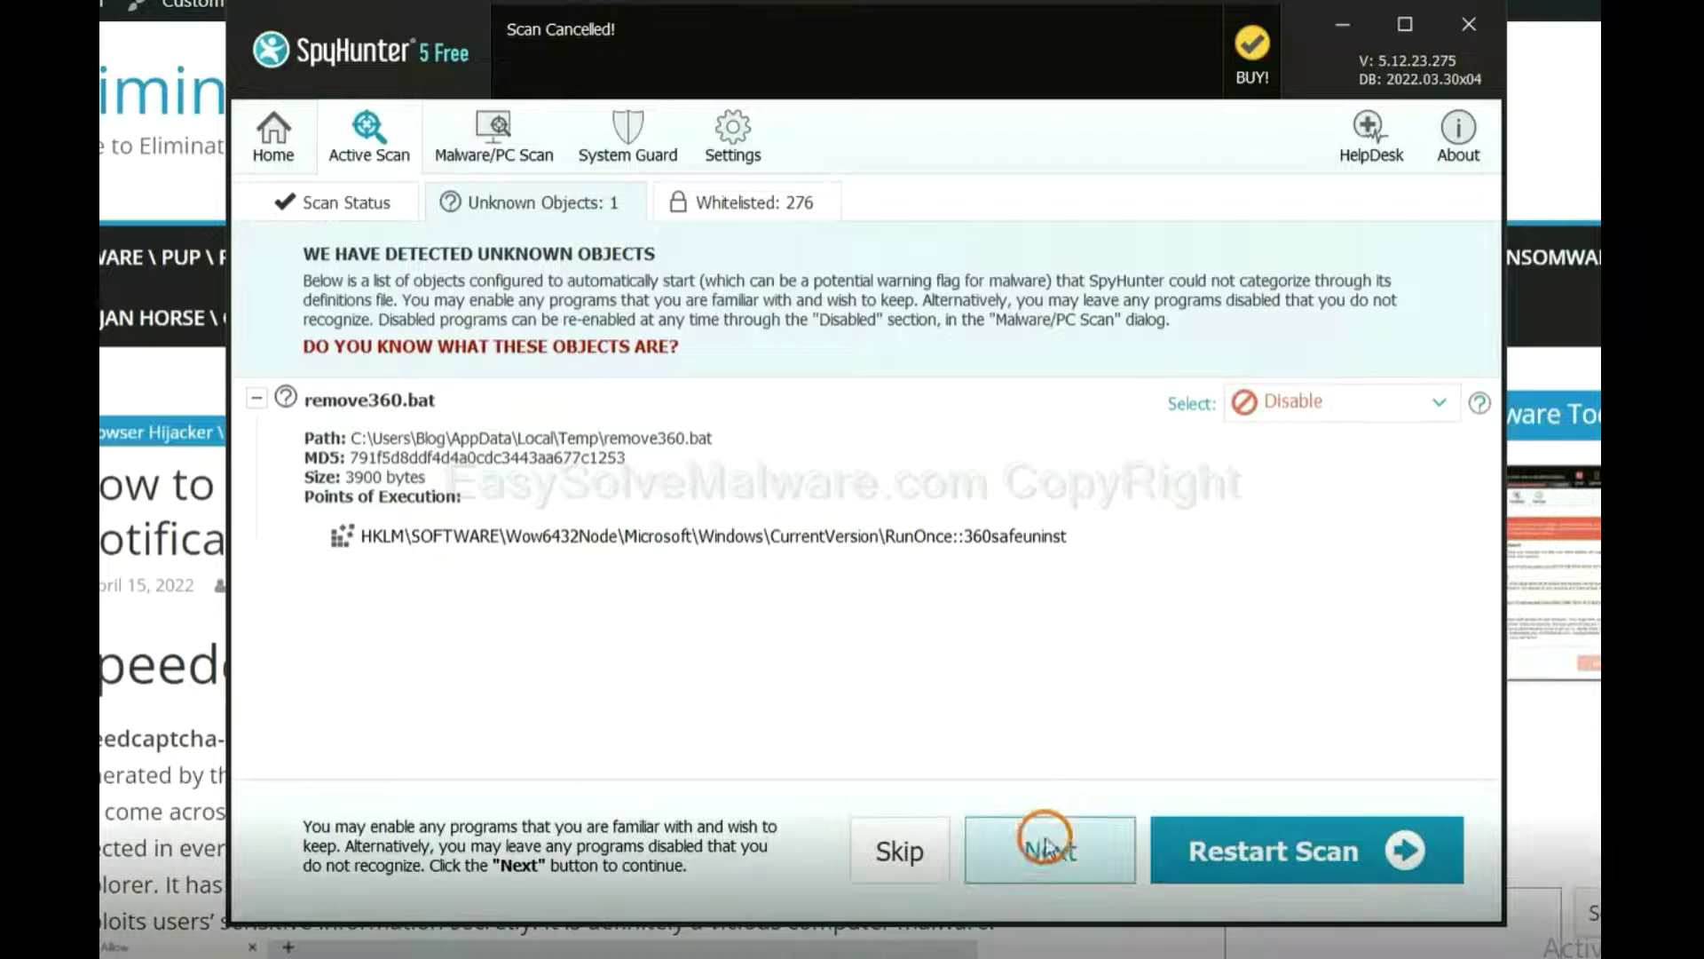
pyautogui.click(1049, 850)
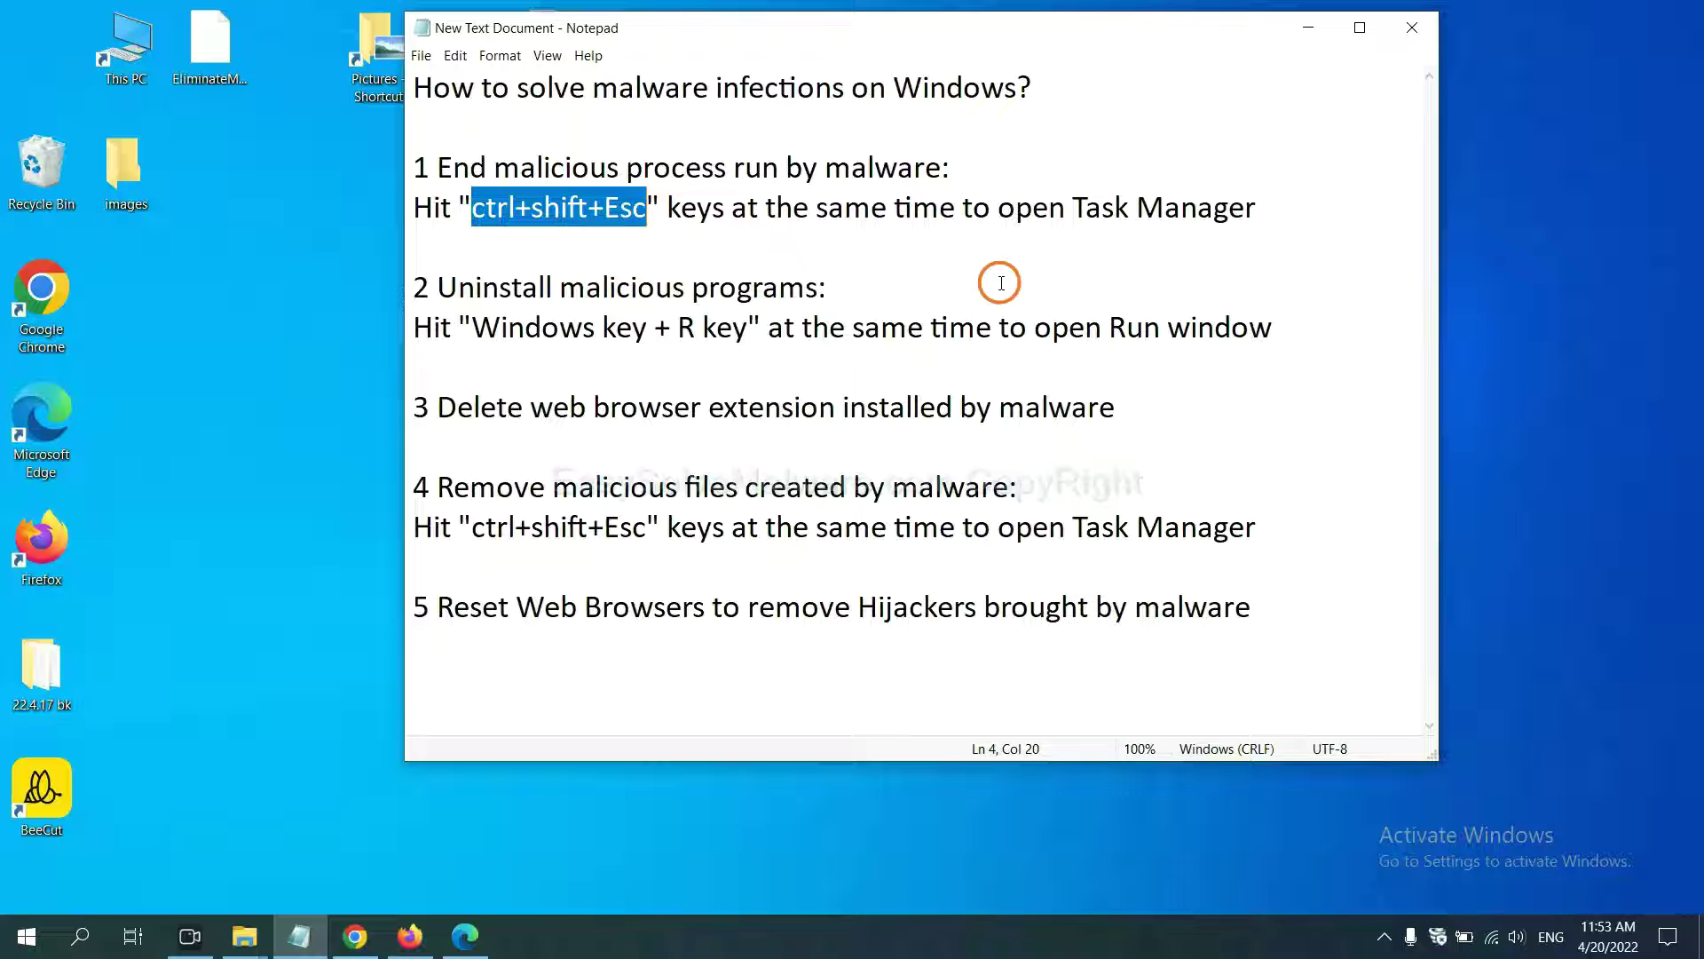
pyautogui.click(602, 213)
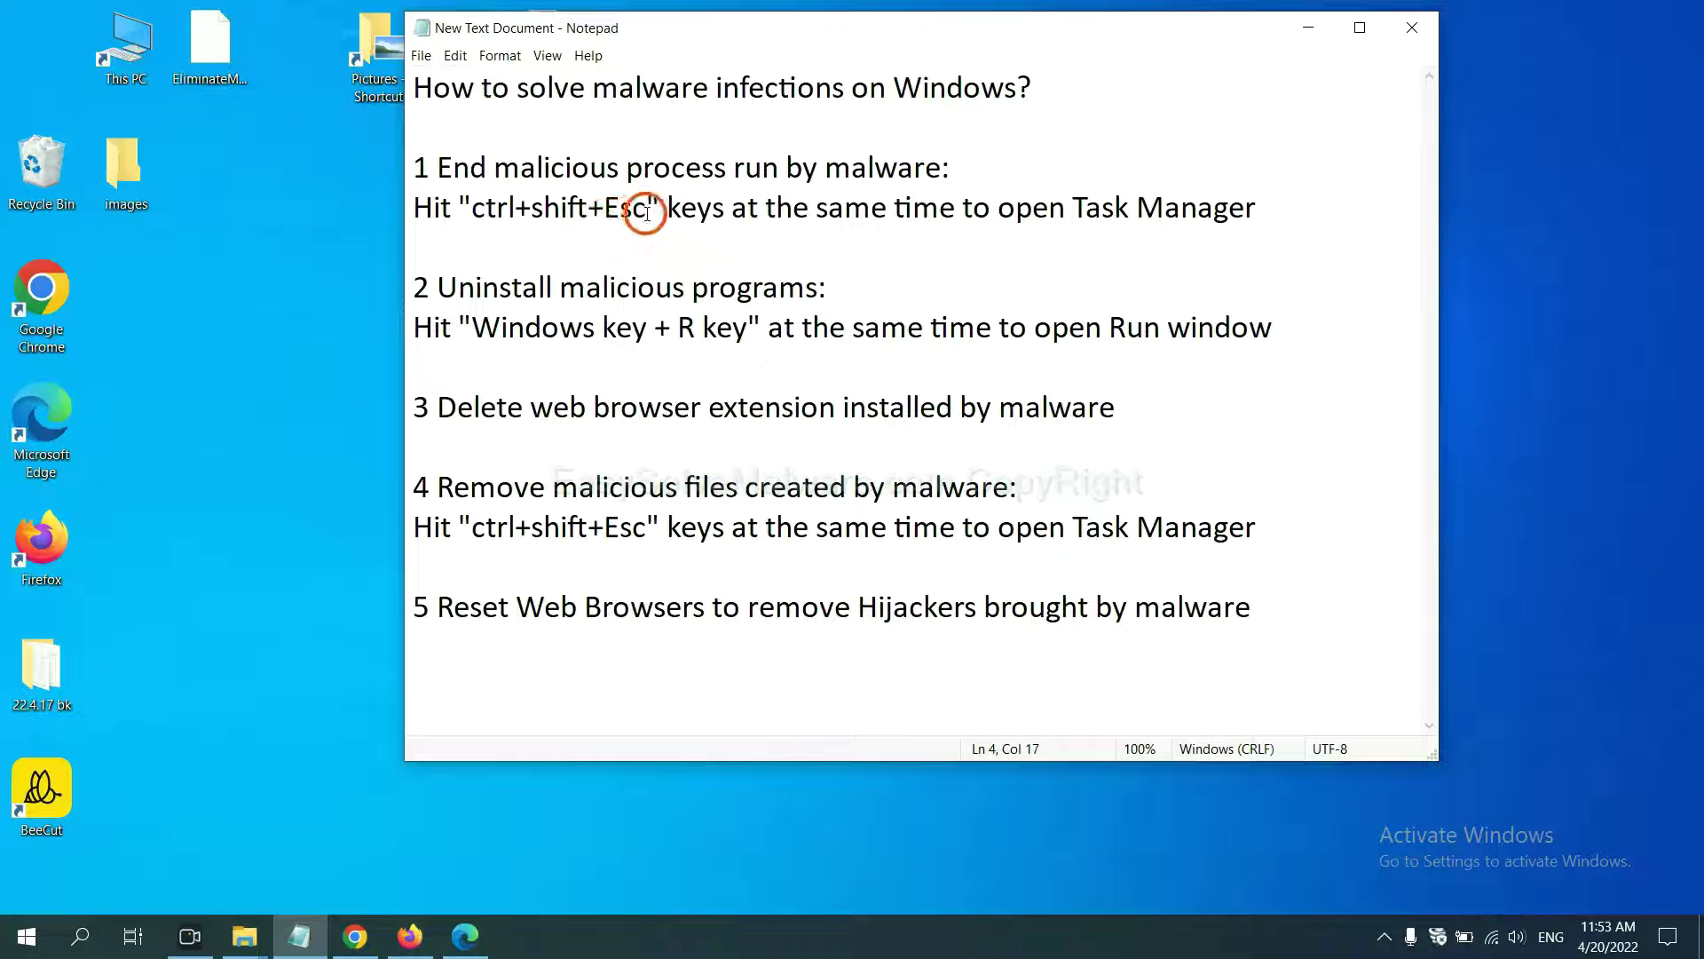
pyautogui.moveTo(647, 213); pyautogui.dragTo(474, 213)
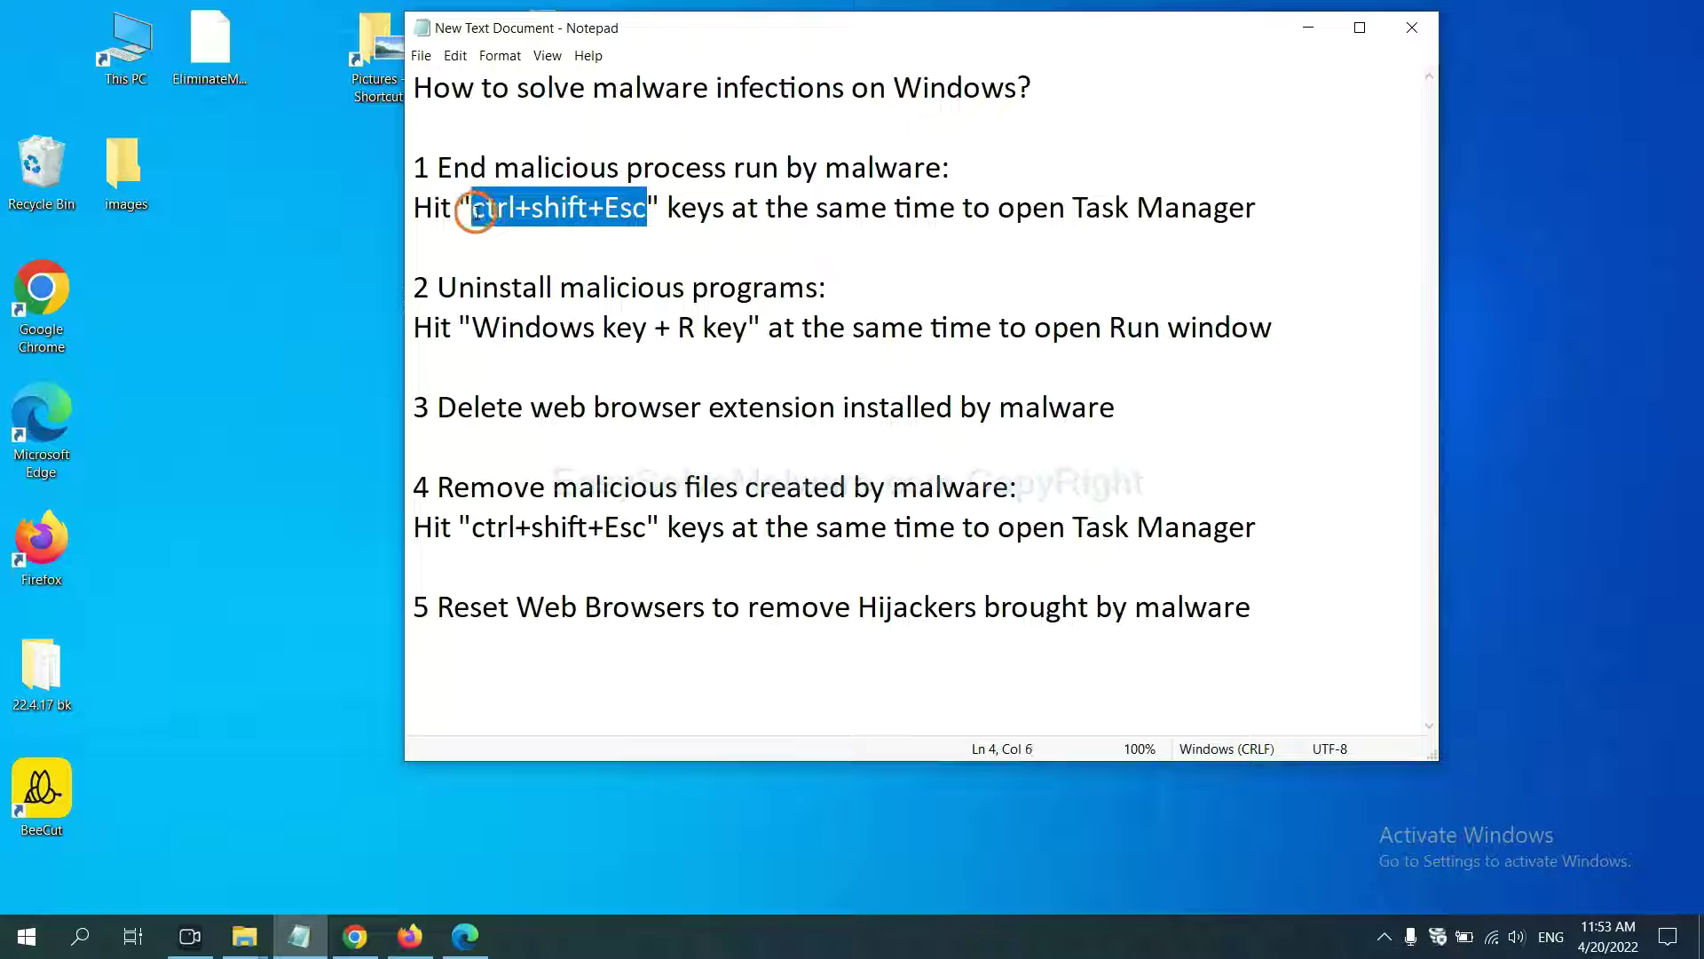
pyautogui.hotkey('ctrl', 'shift', 'Escape')
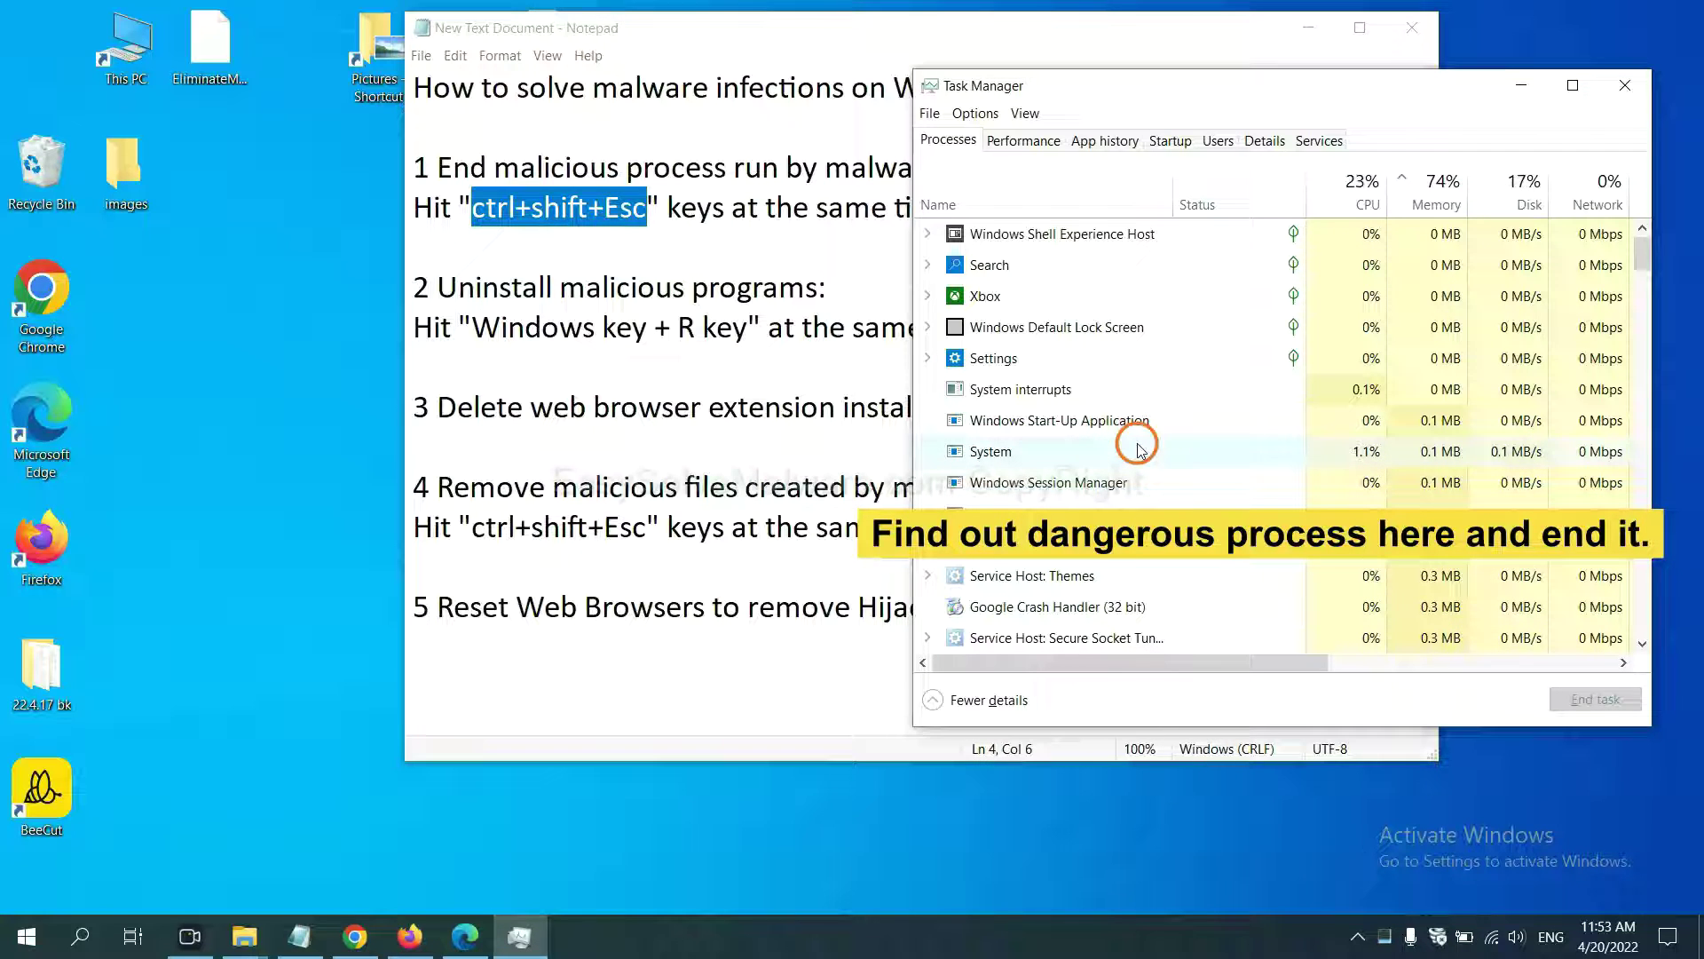
pyautogui.click(1139, 448)
pyautogui.click(1137, 512)
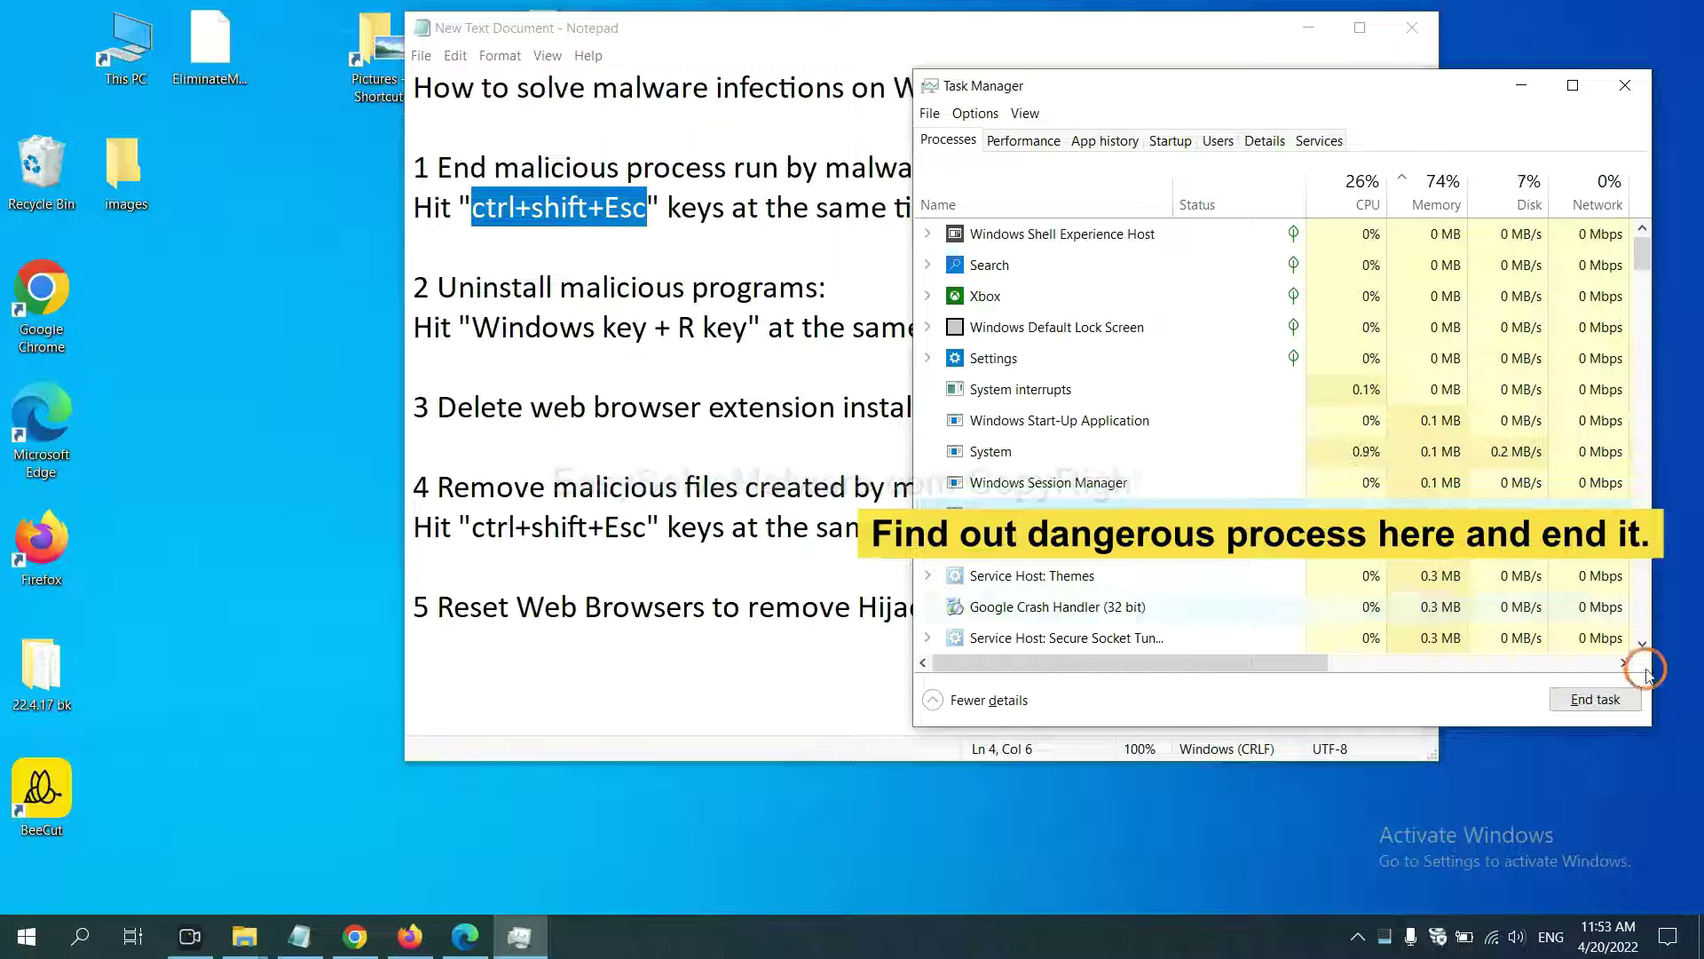
pyautogui.click(1608, 700)
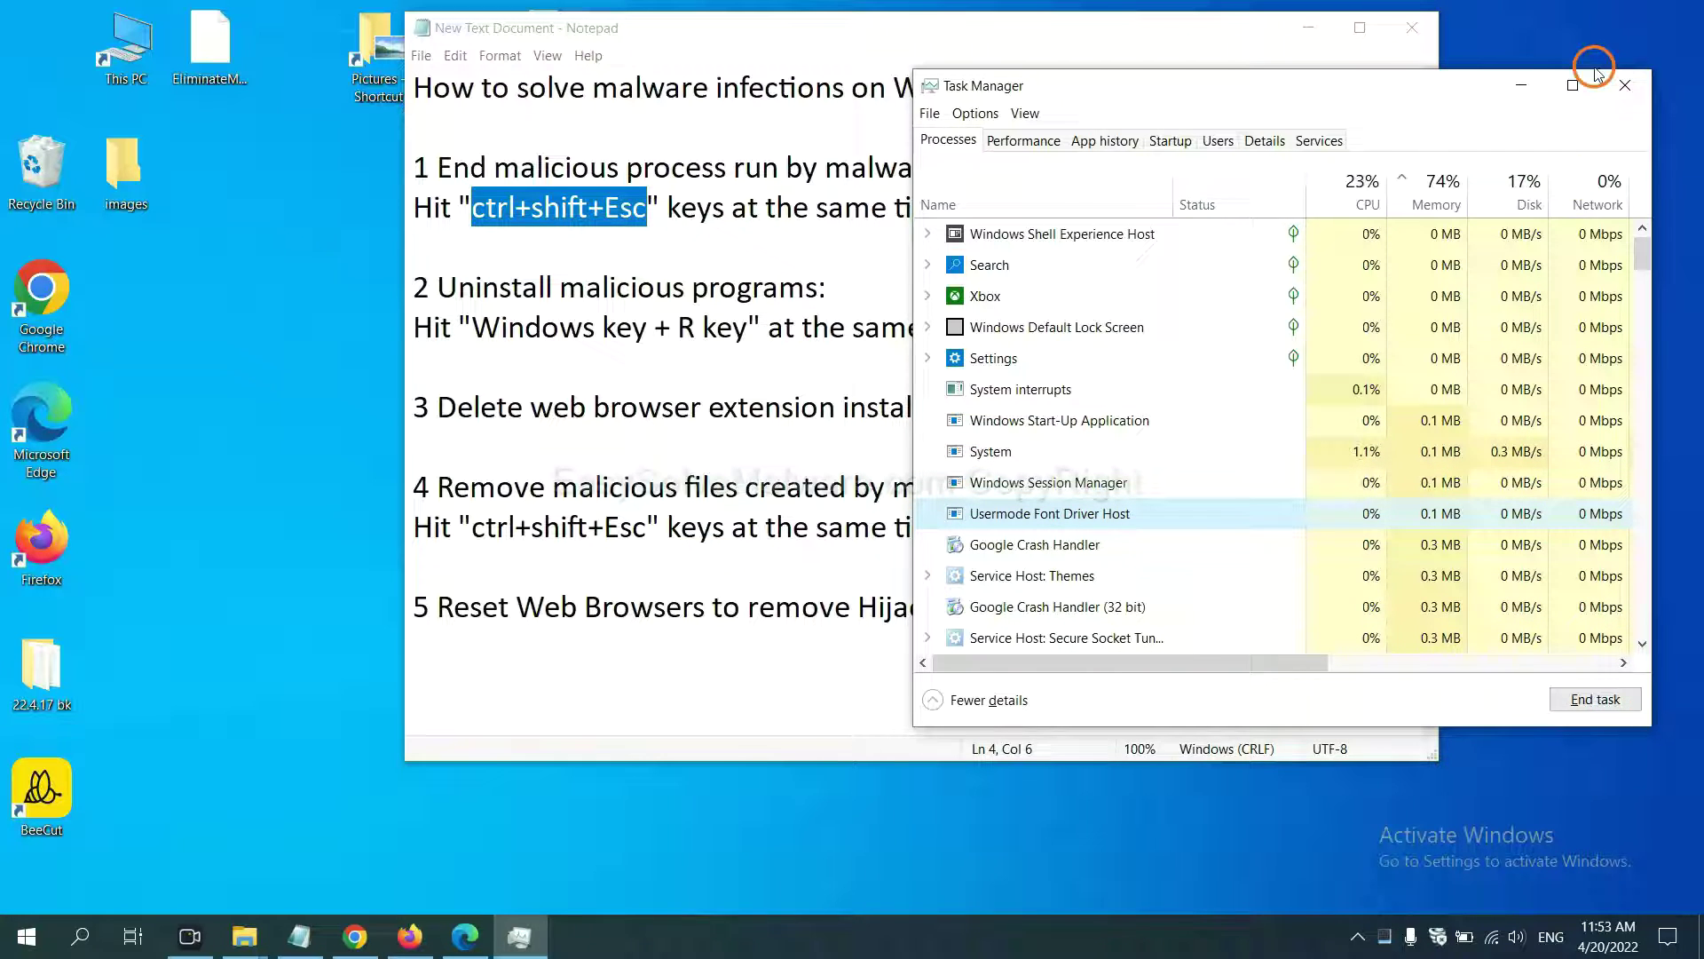
pyautogui.click(1620, 86)
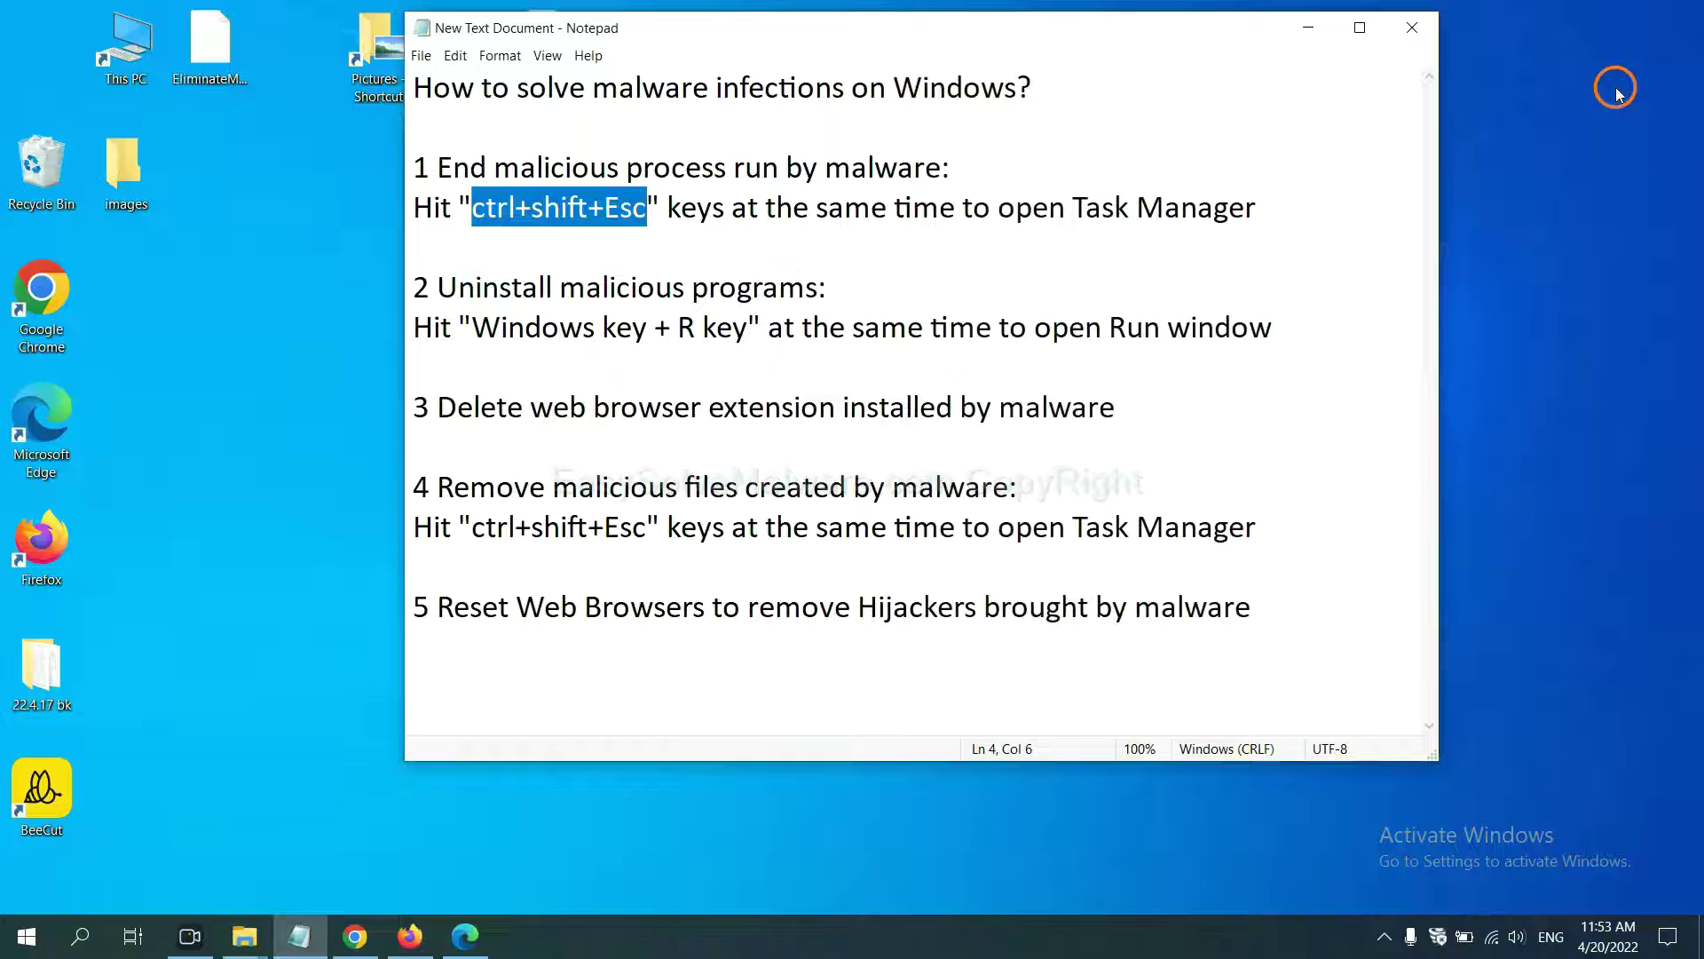
pyautogui.click(1060, 306)
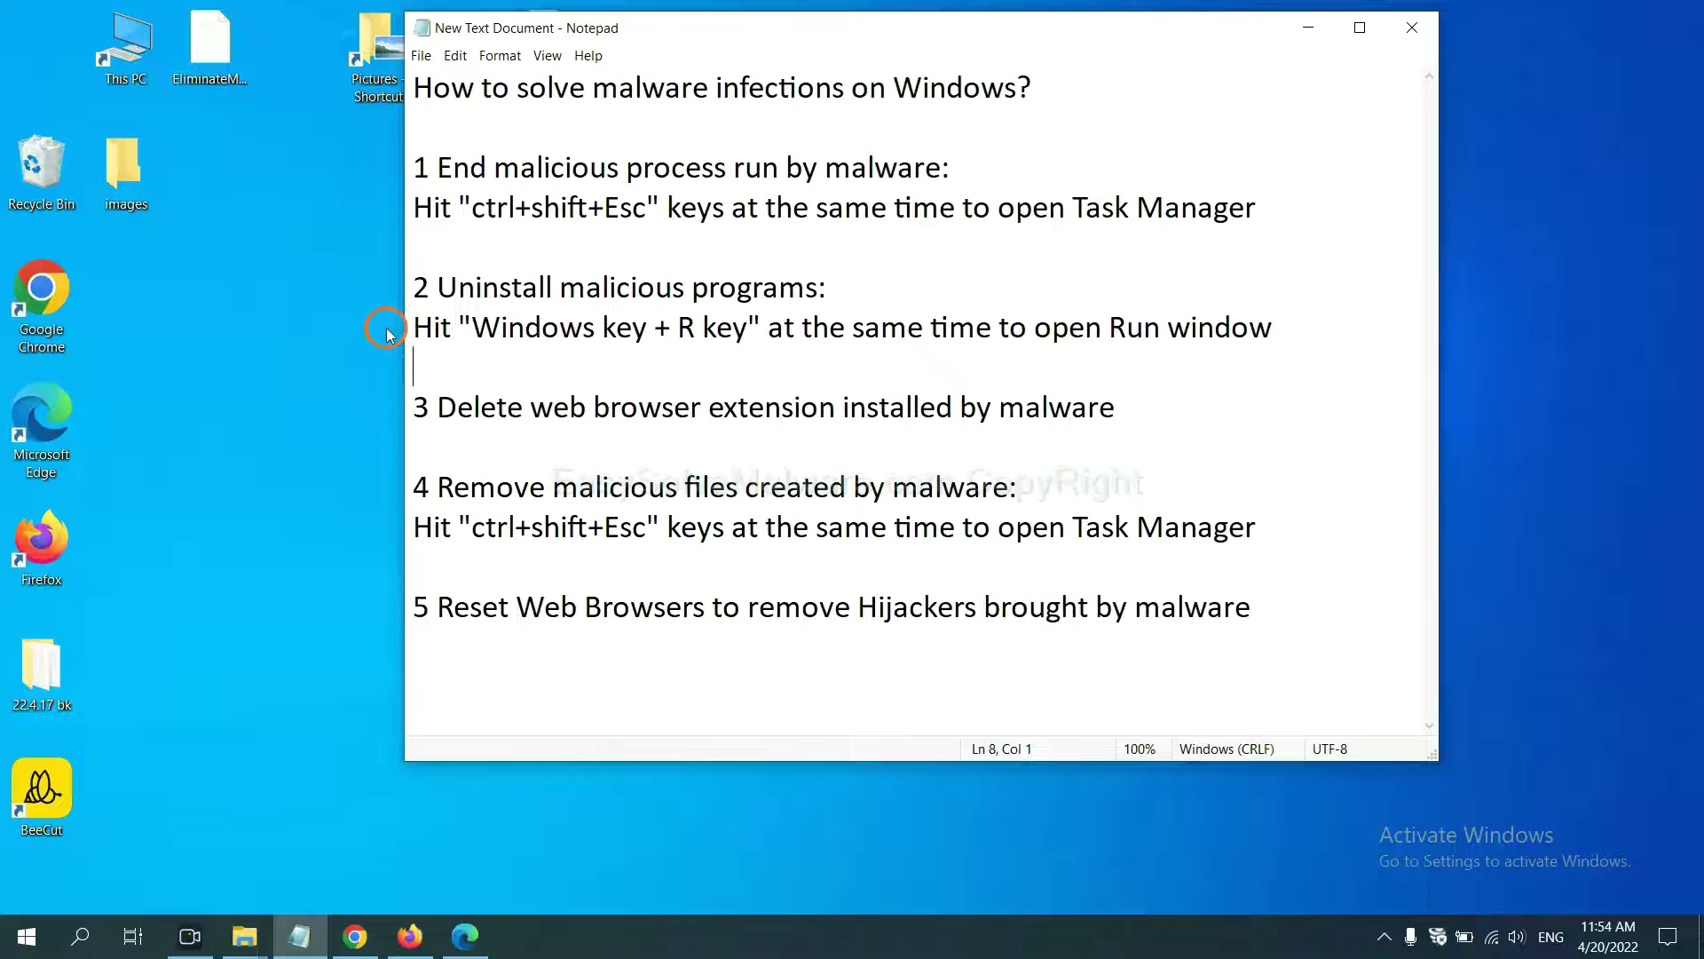
# Step: Highlight the guide's step 2 hint, then run 'control panel' from the Win+R box
pyautogui.click(482, 335)
pyautogui.moveTo(482, 335); pyautogui.dragTo(742, 346)
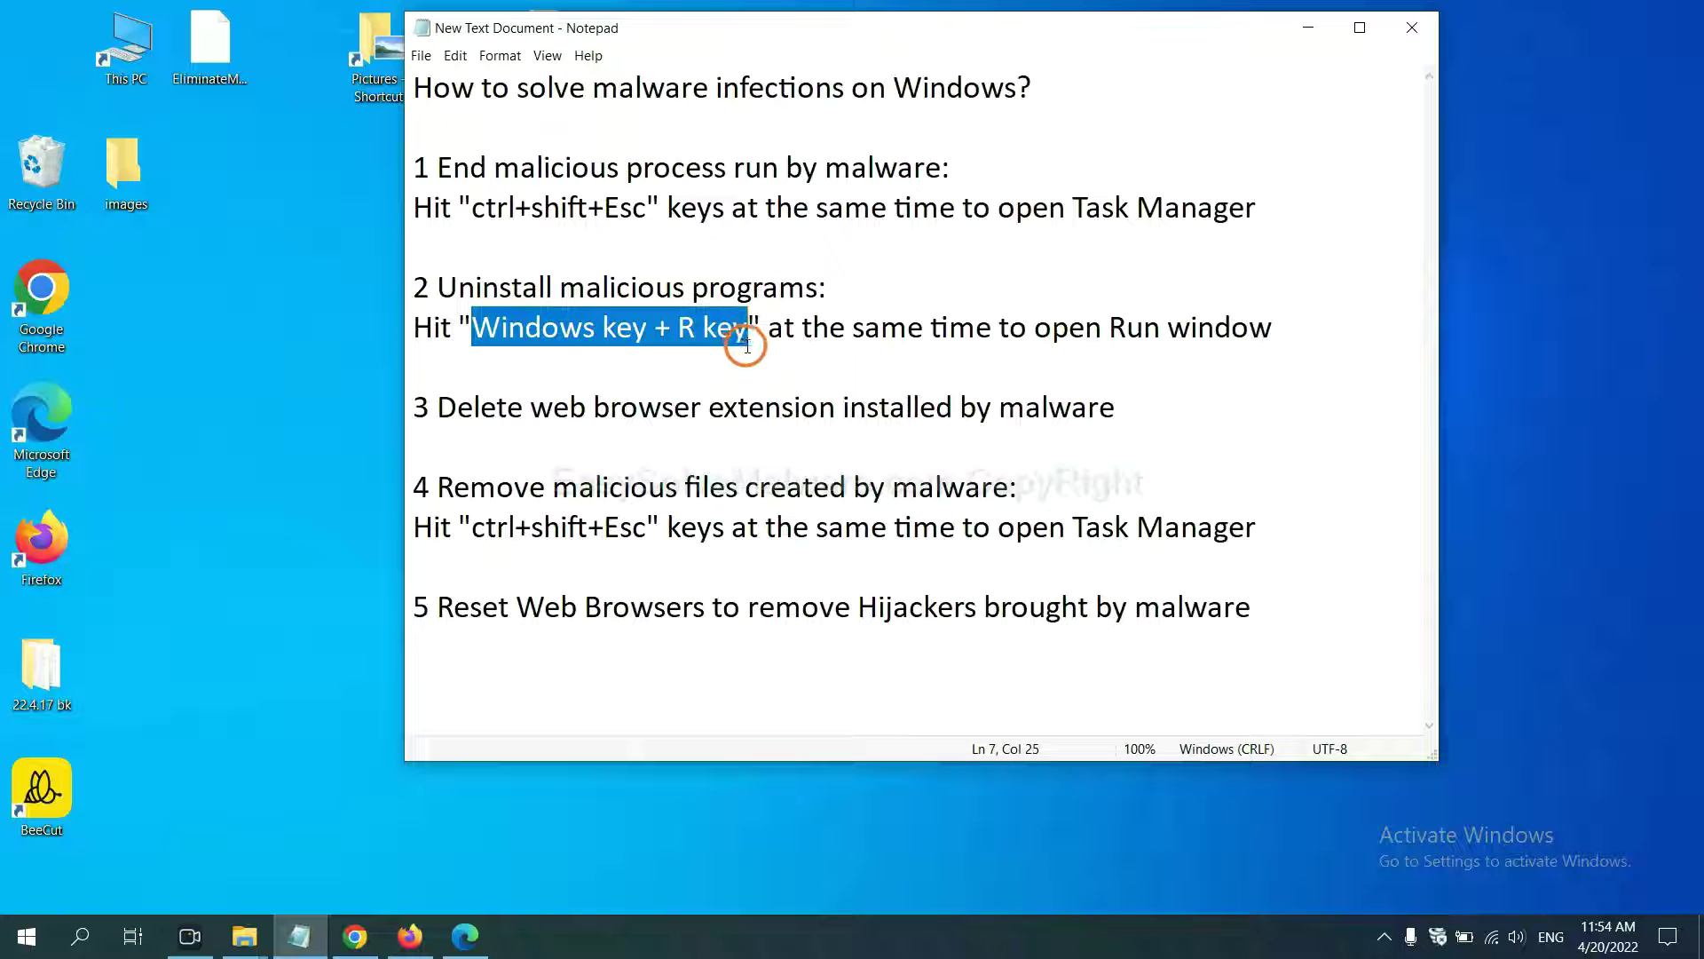
pyautogui.press('super+r')
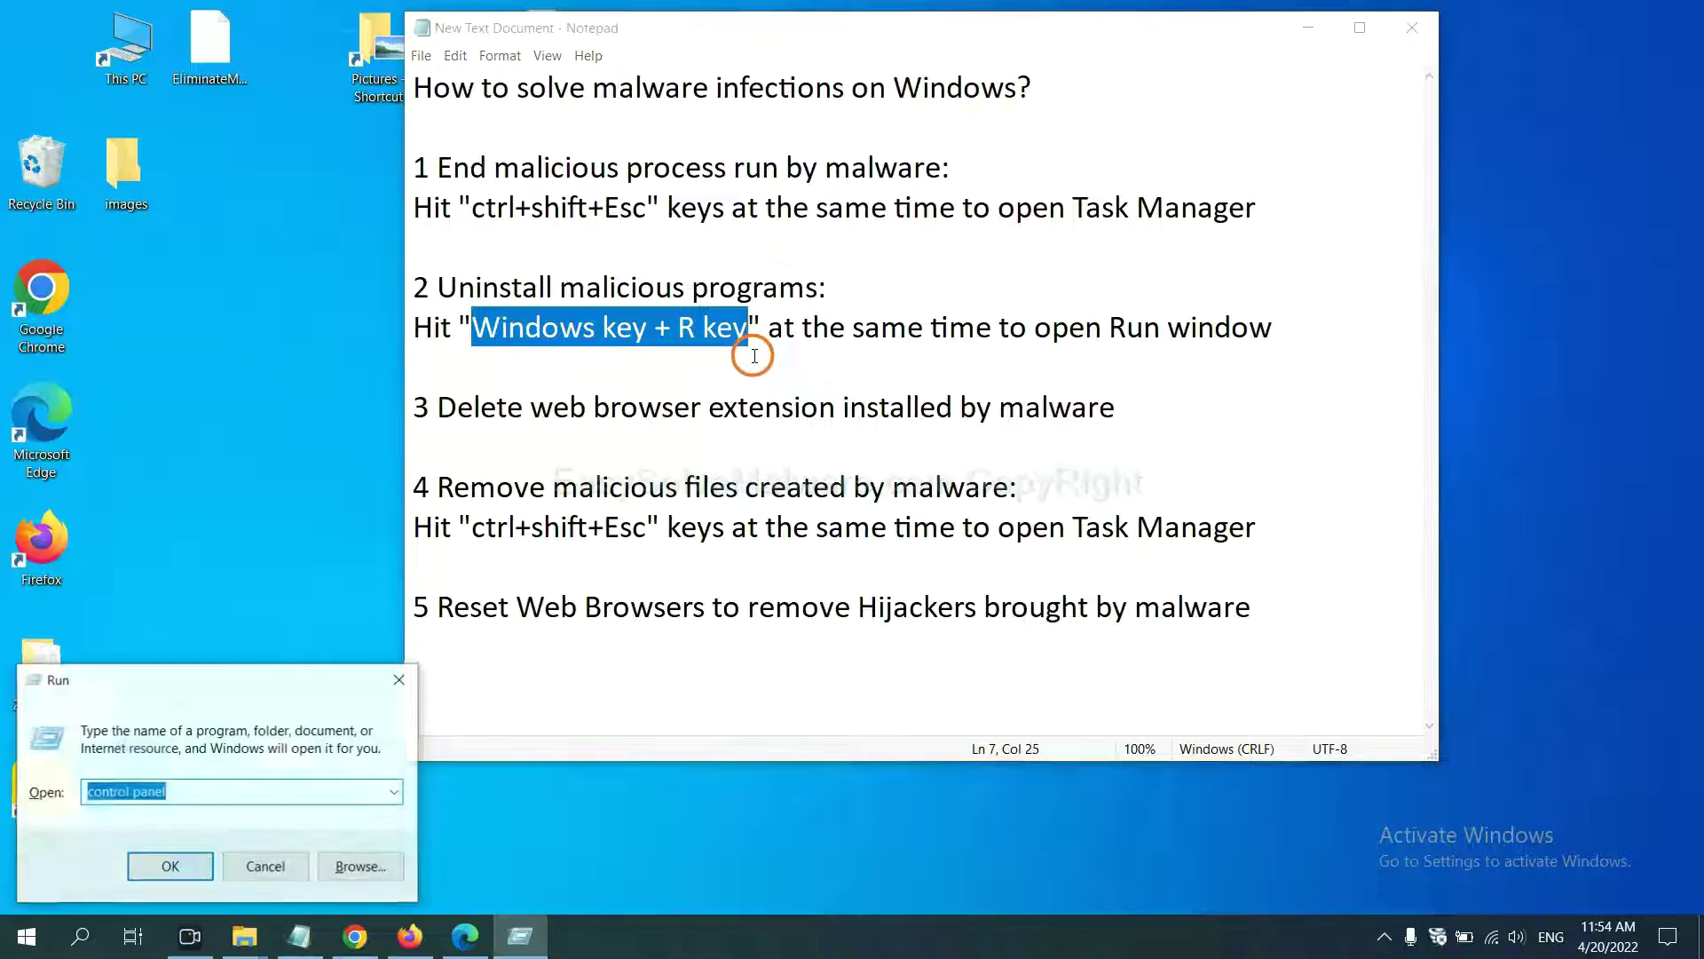
pyautogui.moveTo(191, 693); pyautogui.dragTo(1300, 282)
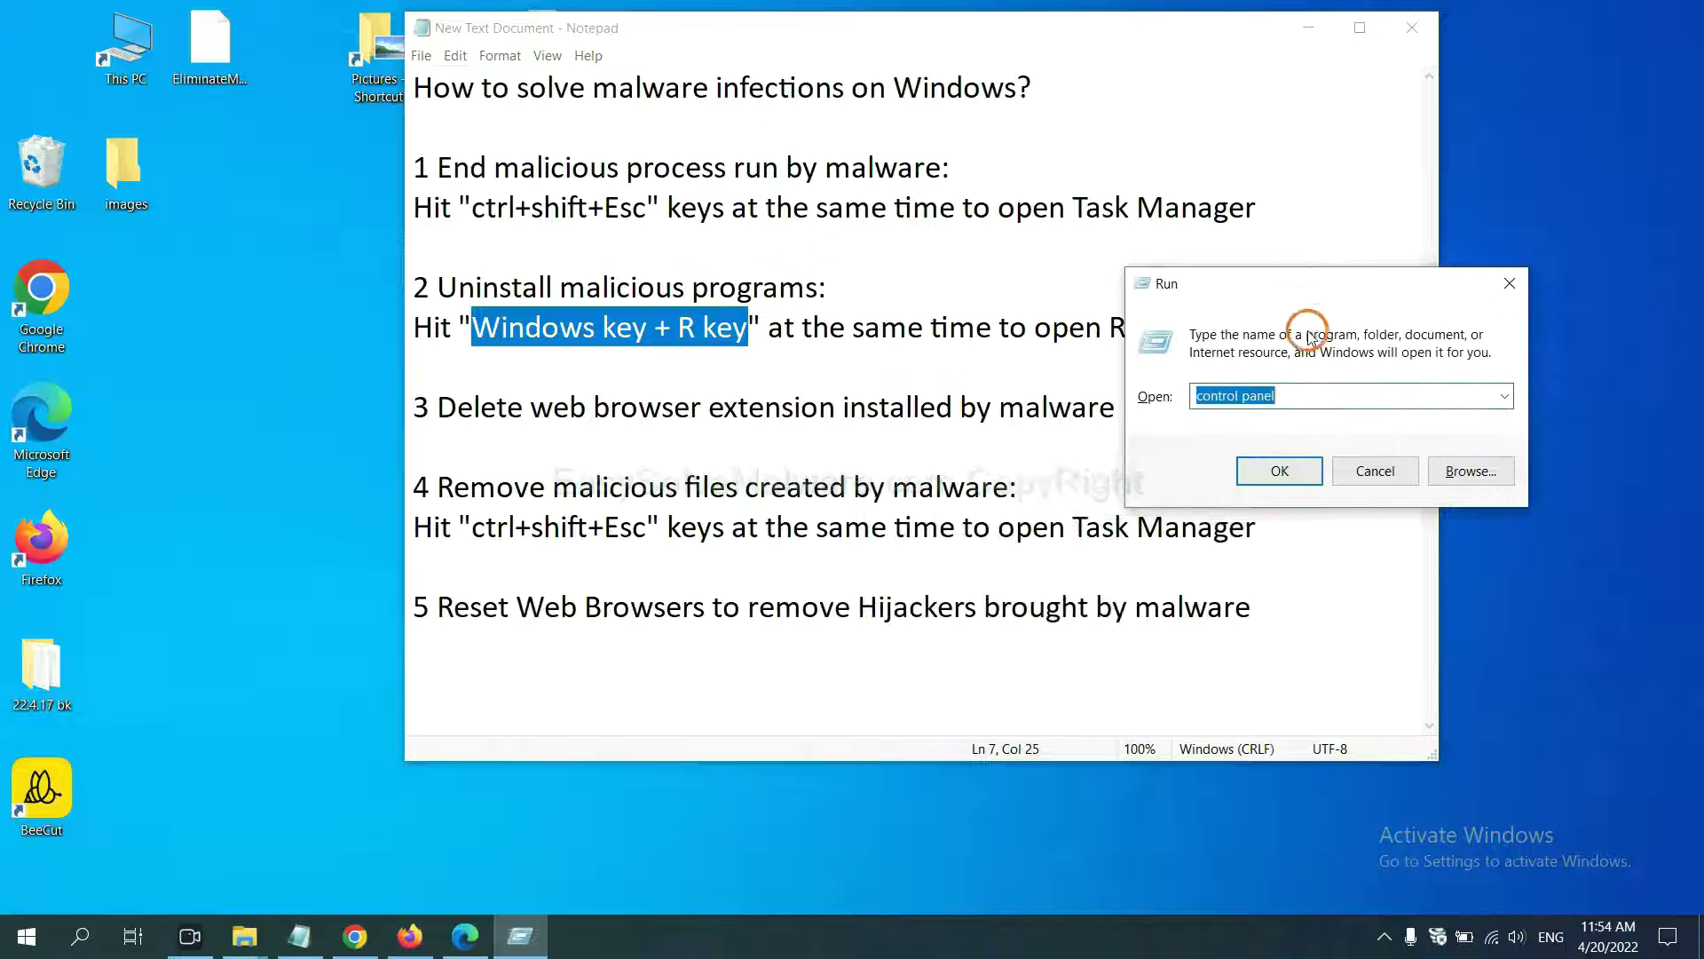
pyautogui.click(1313, 395)
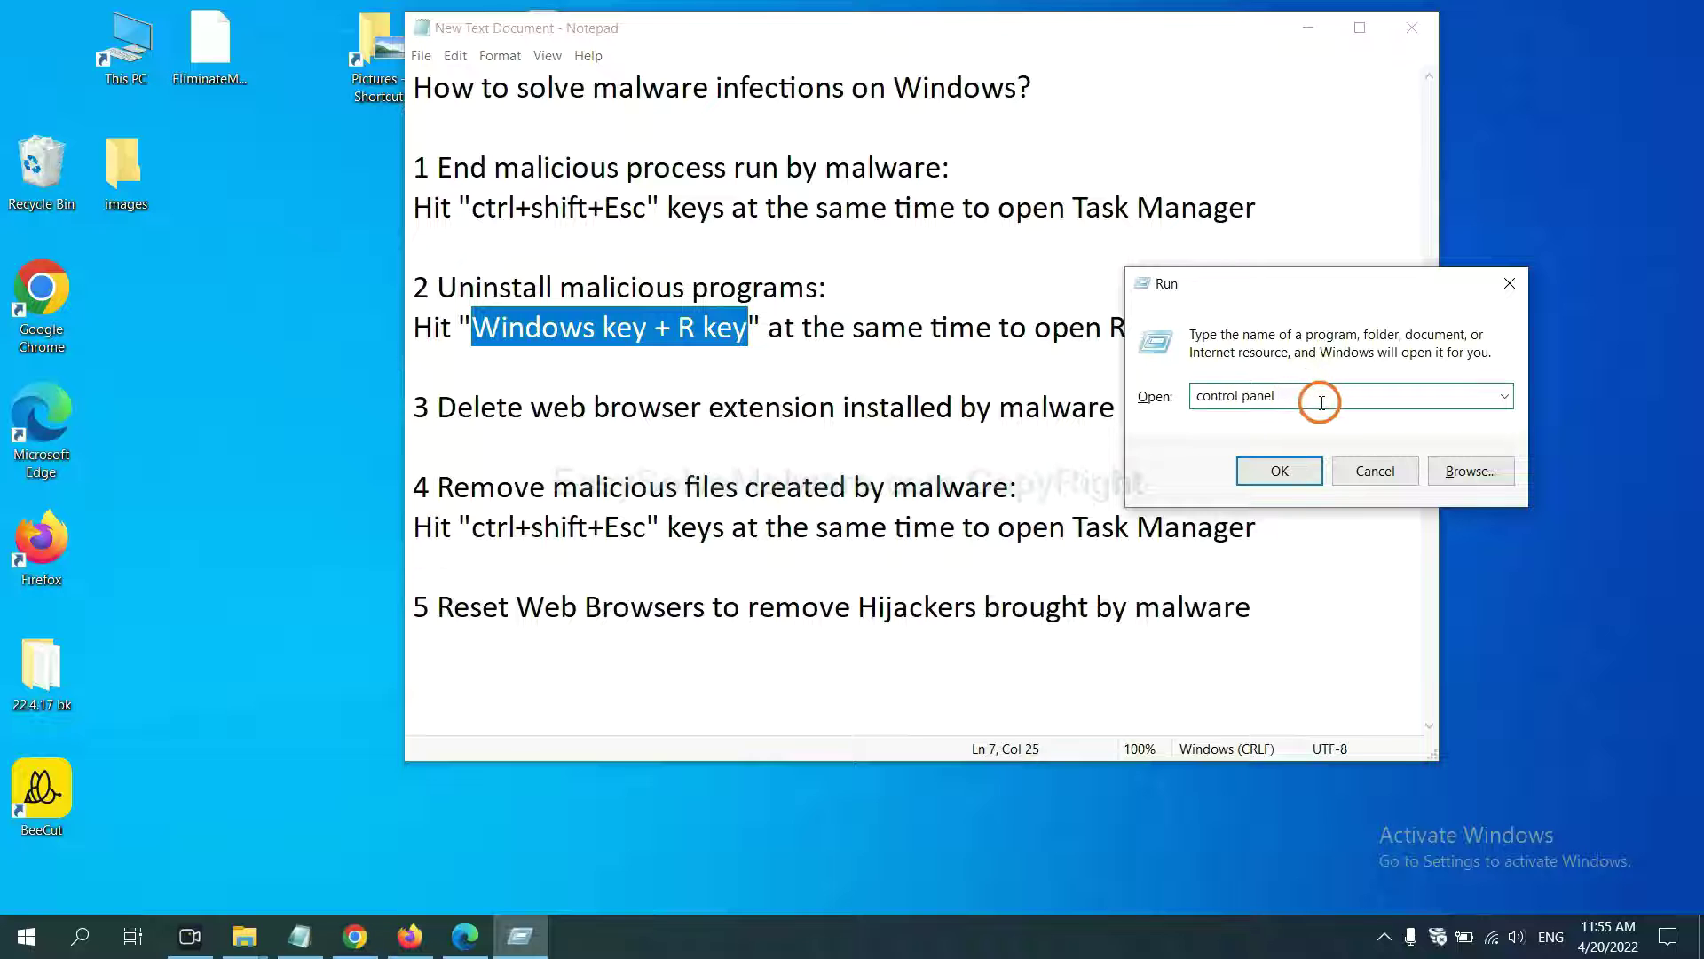
pyautogui.moveTo(1306, 395); pyautogui.dragTo(1198, 395)
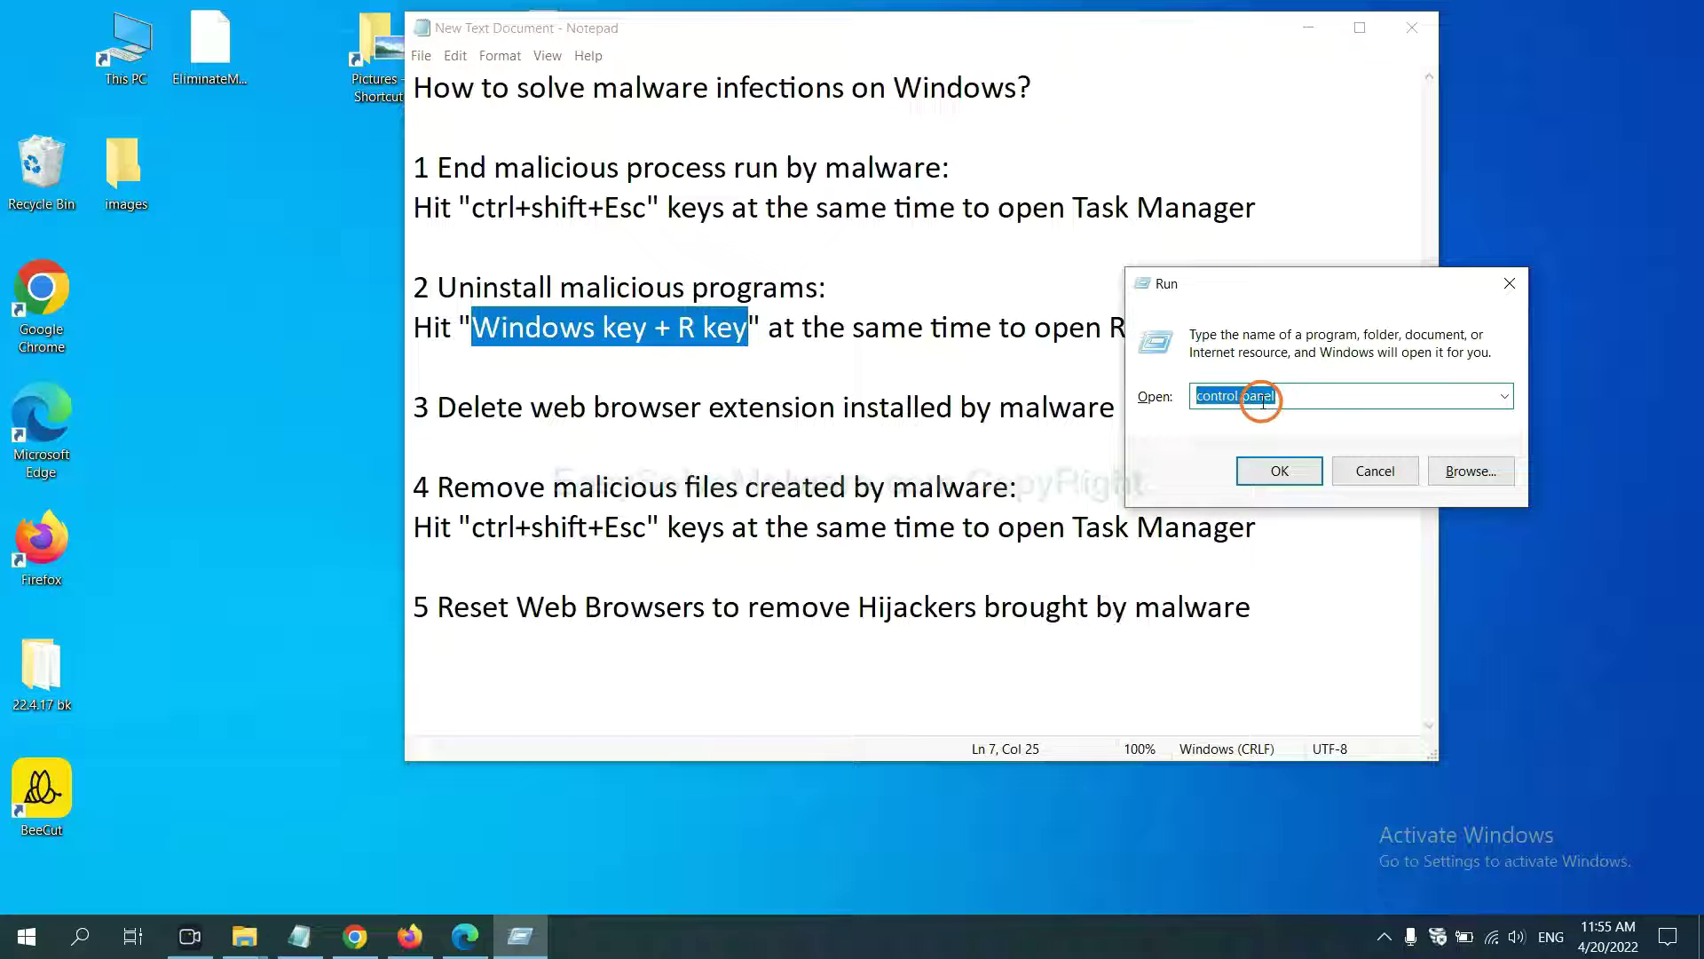
pyautogui.click(1277, 471)
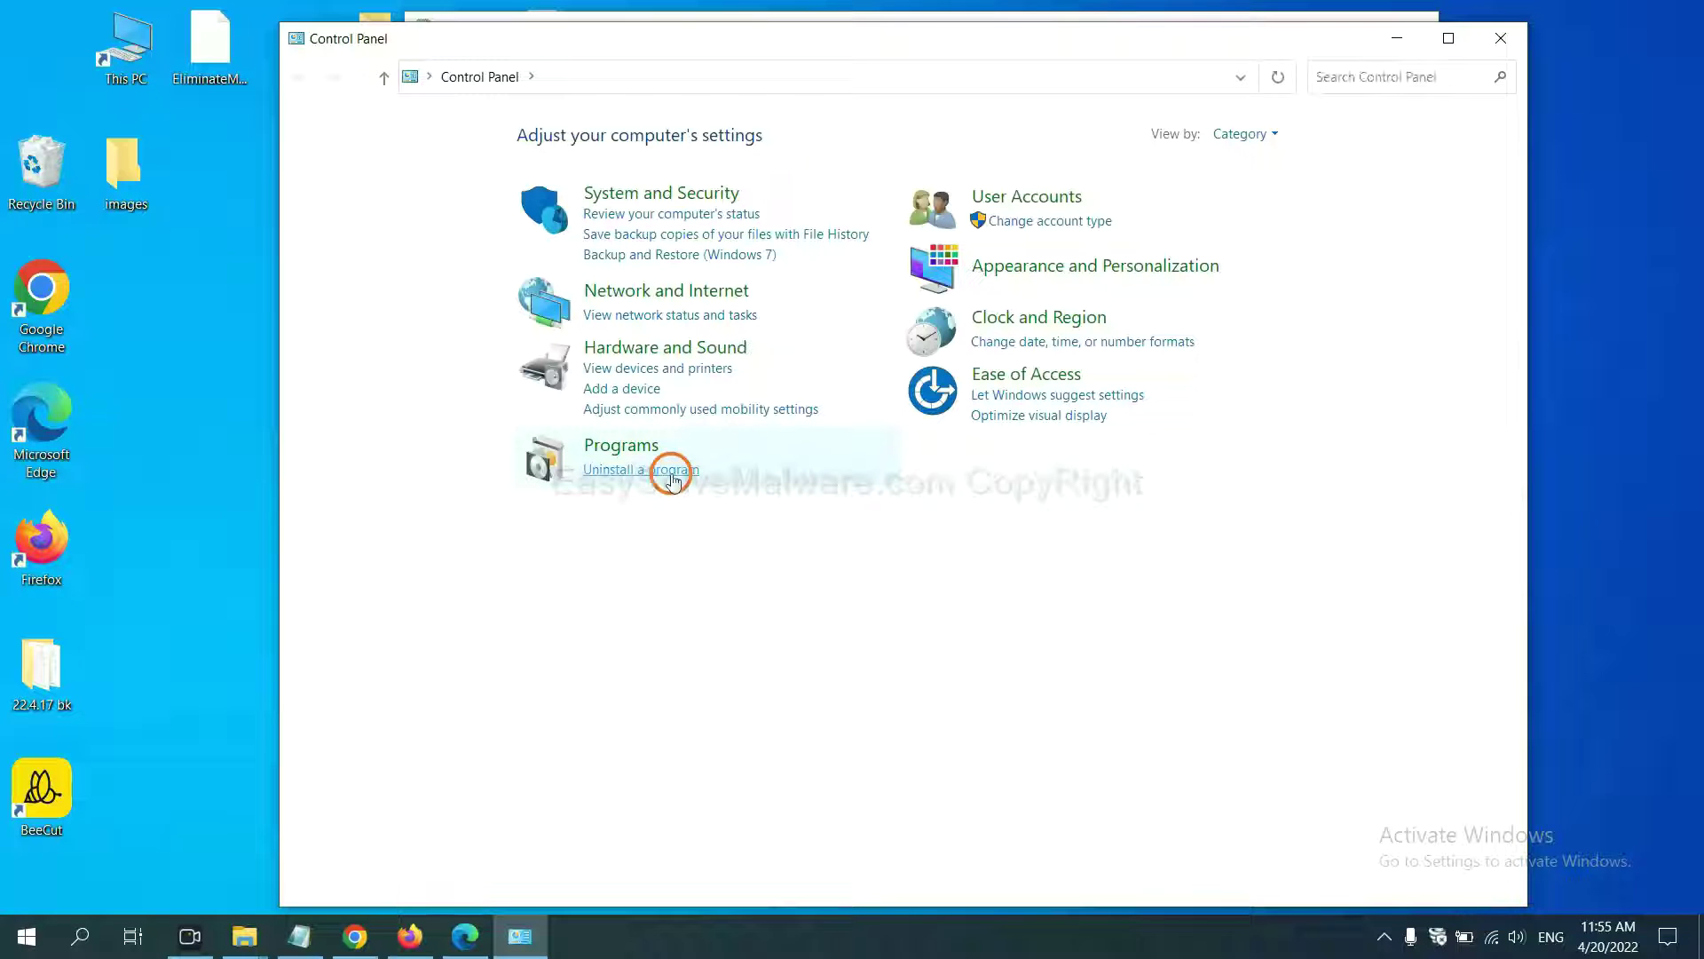
# Step: Select Xiph.Org Open Codecs in Programs and Features, then close that window
pyautogui.click(672, 470)
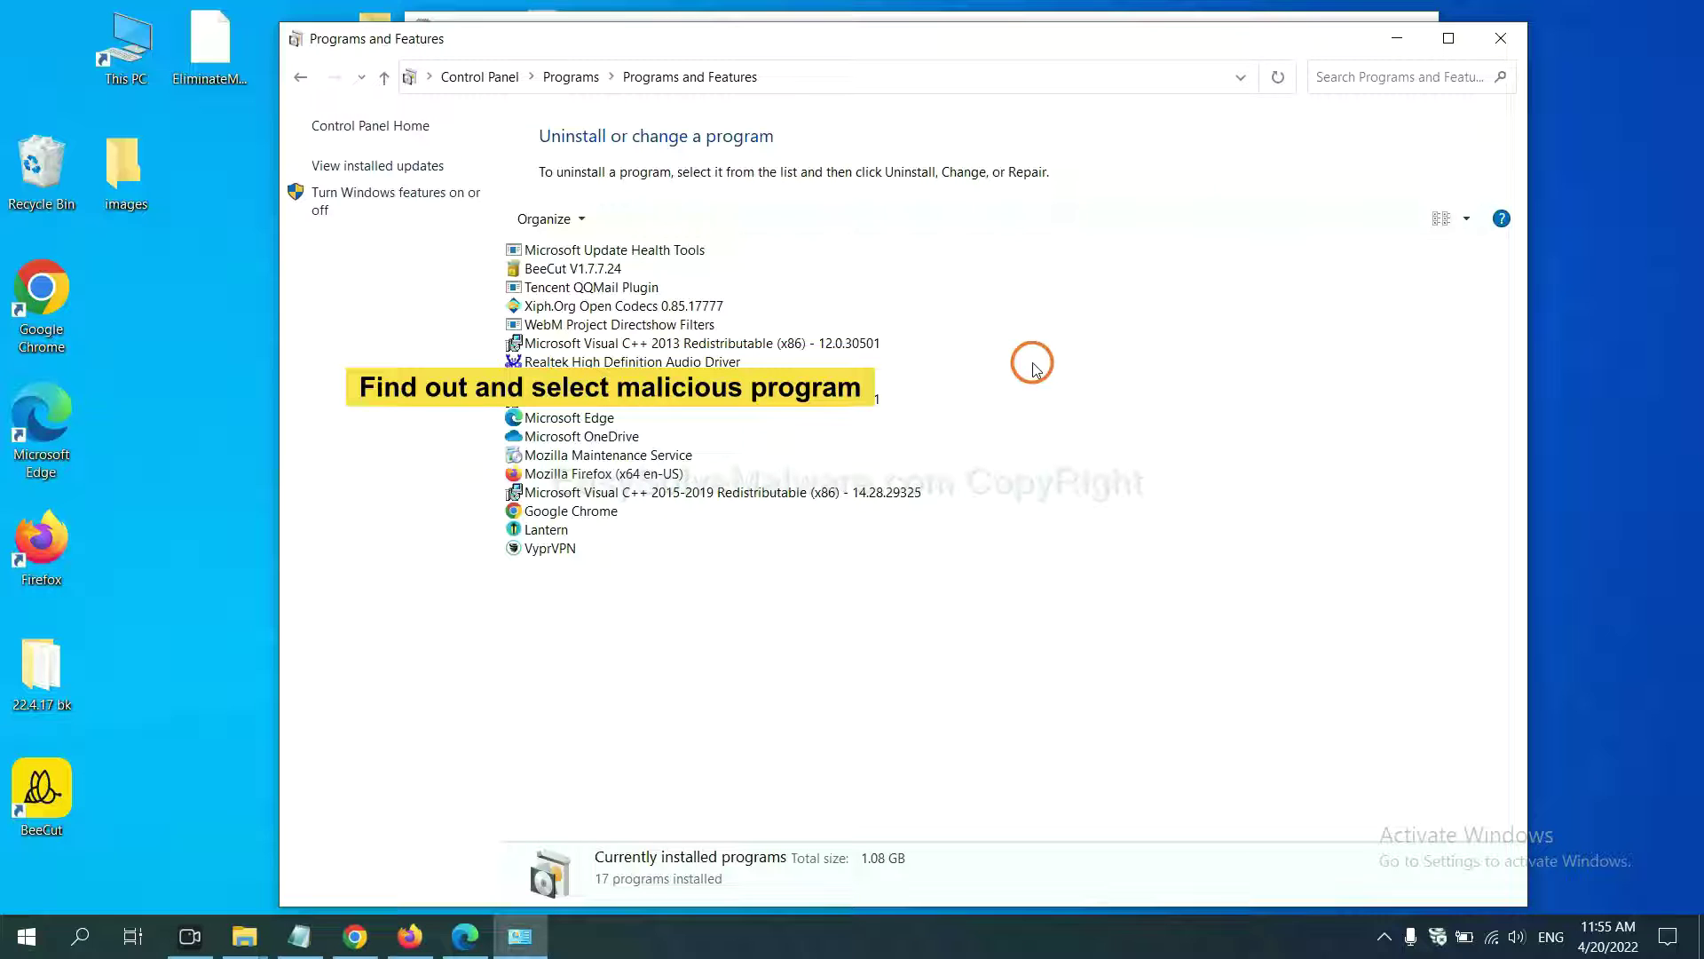
pyautogui.click(671, 306)
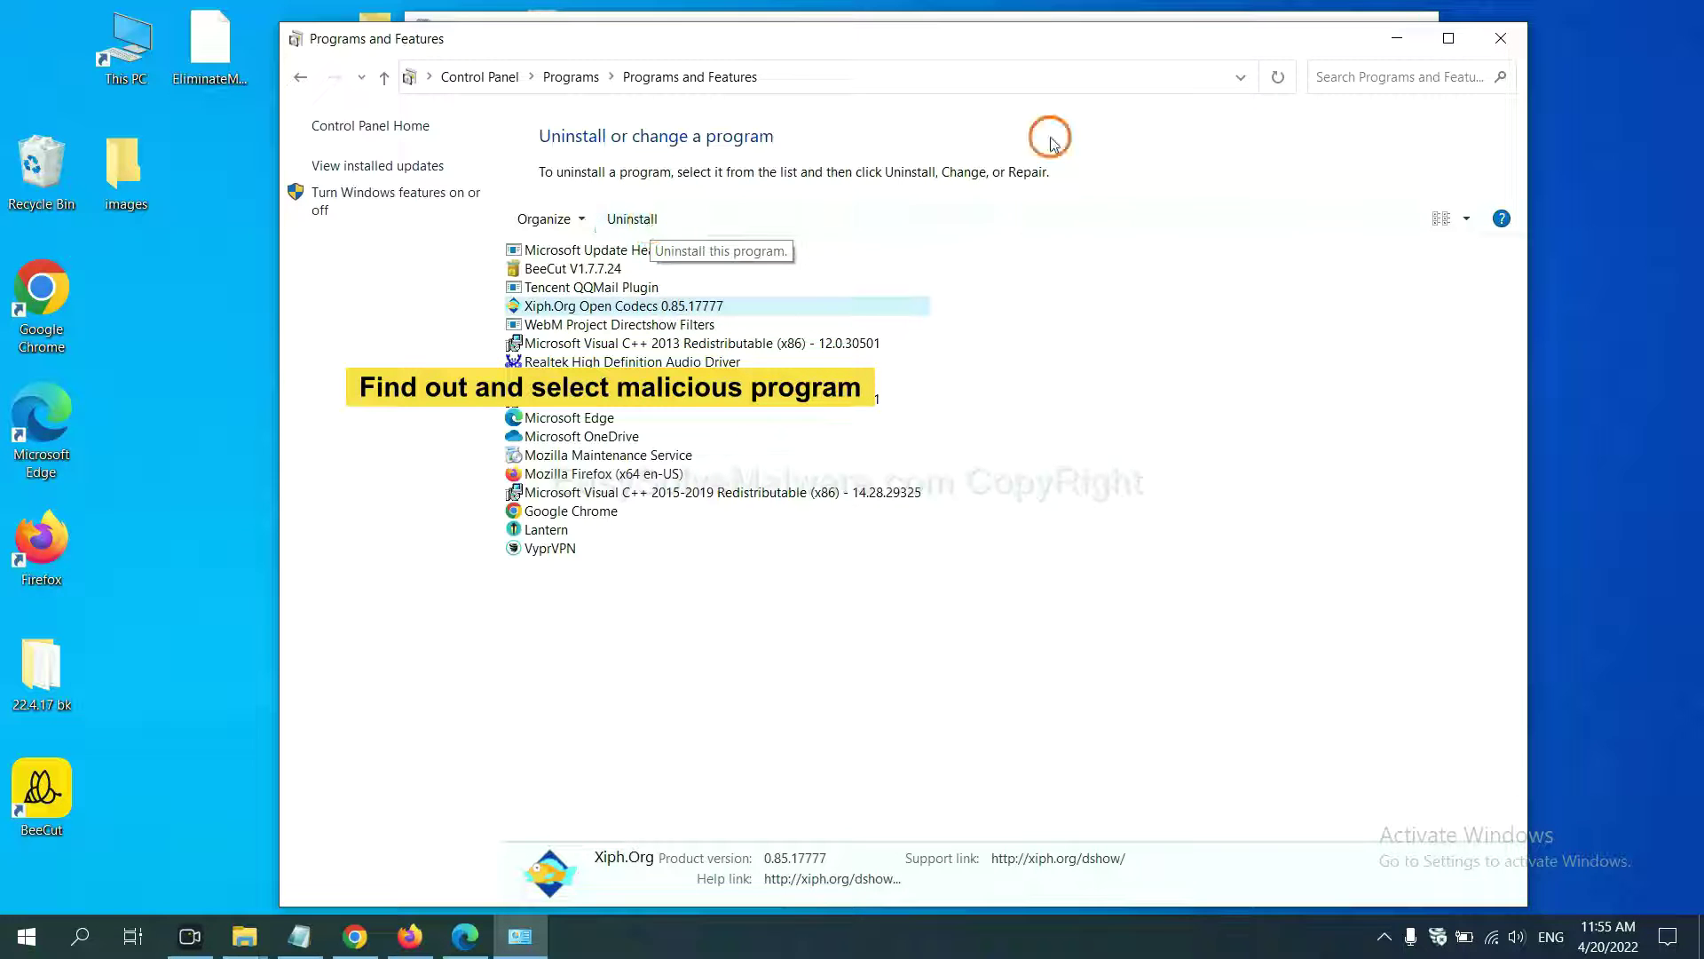
pyautogui.click(1501, 39)
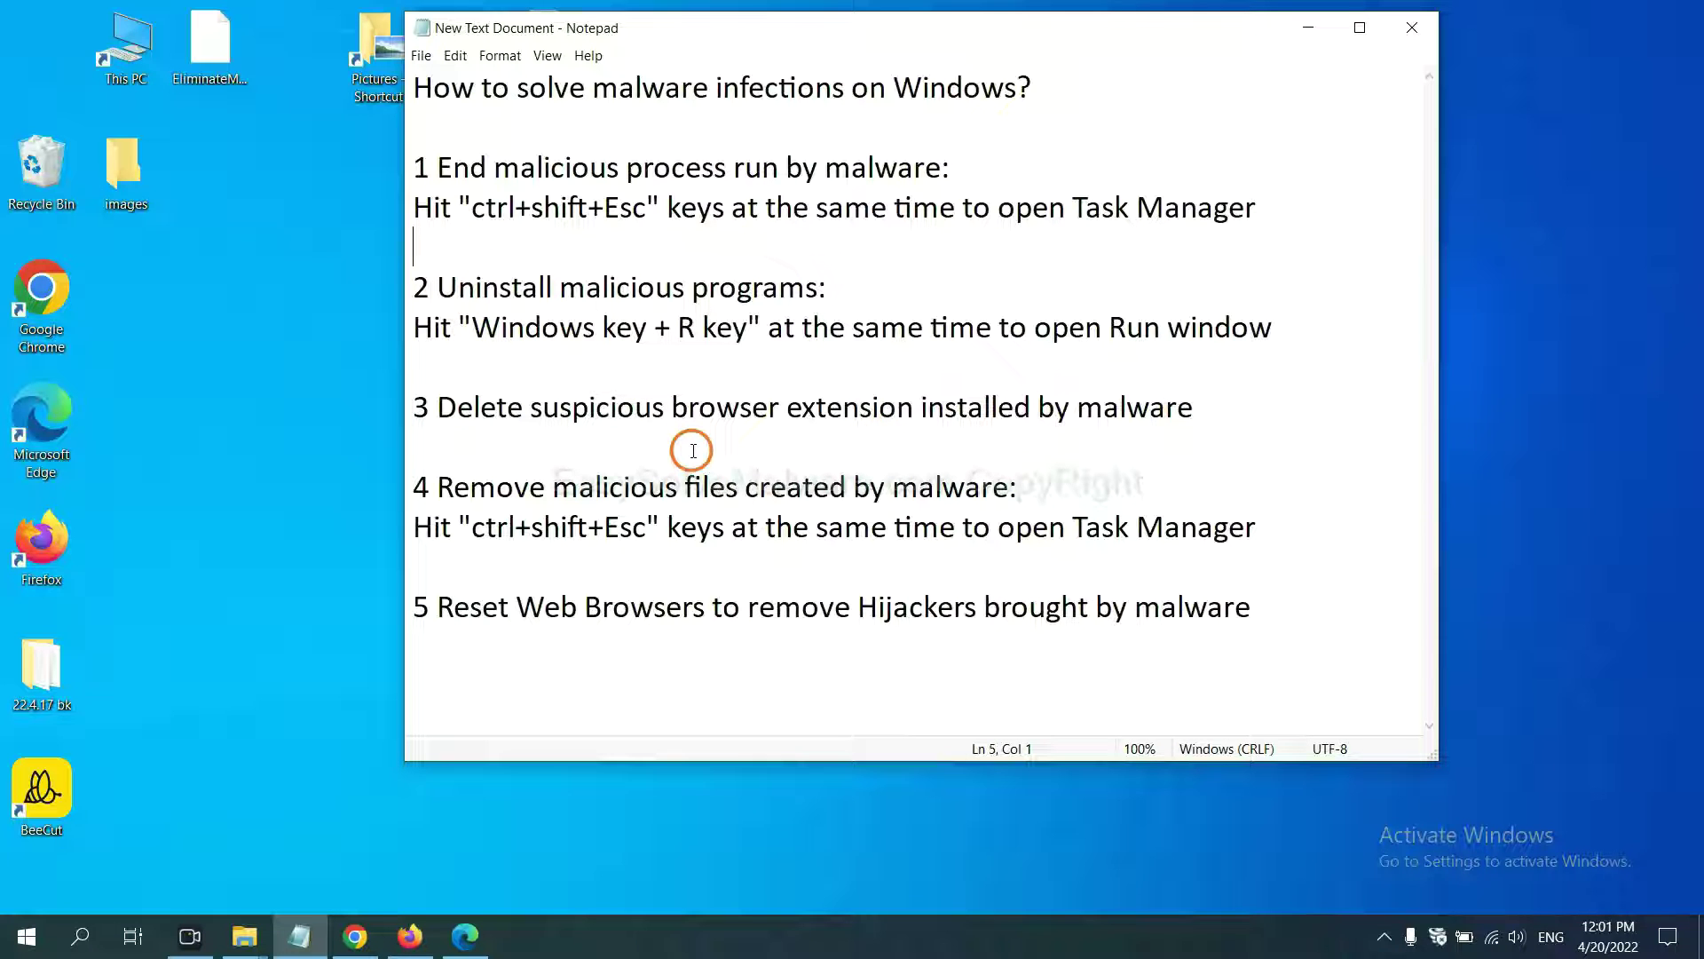
# Step: Open Chrome's Extensions page through More tools to review the Scroll To Top extension
pyautogui.click(356, 936)
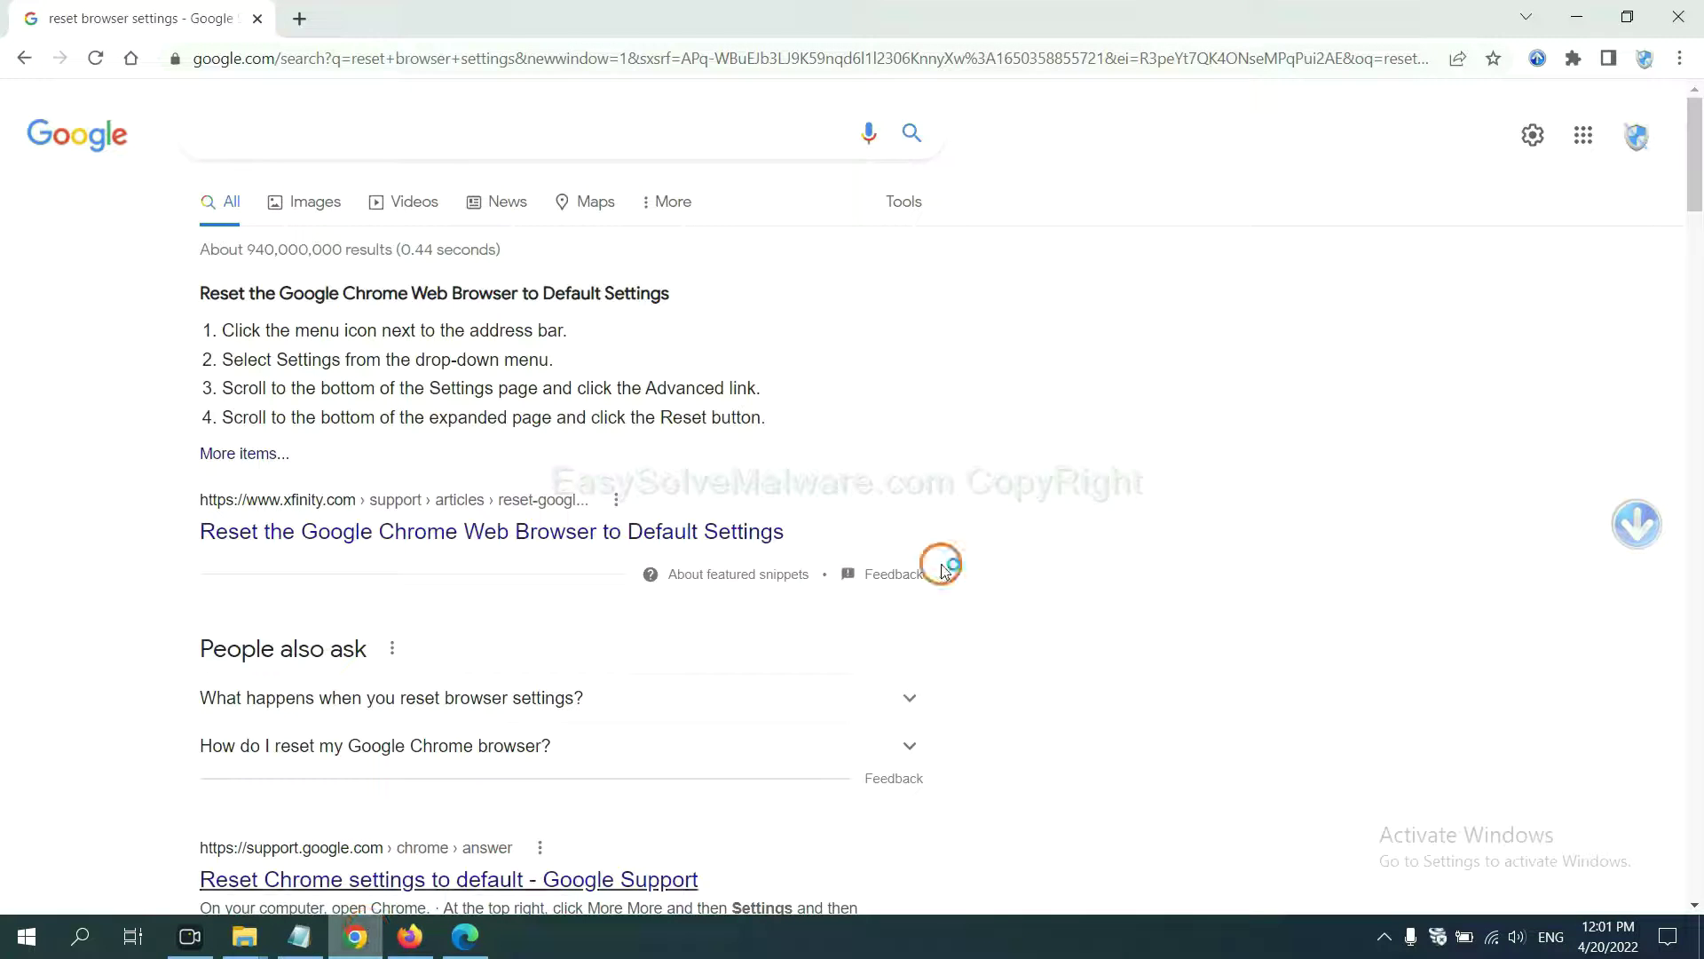
pyautogui.click(1678, 60)
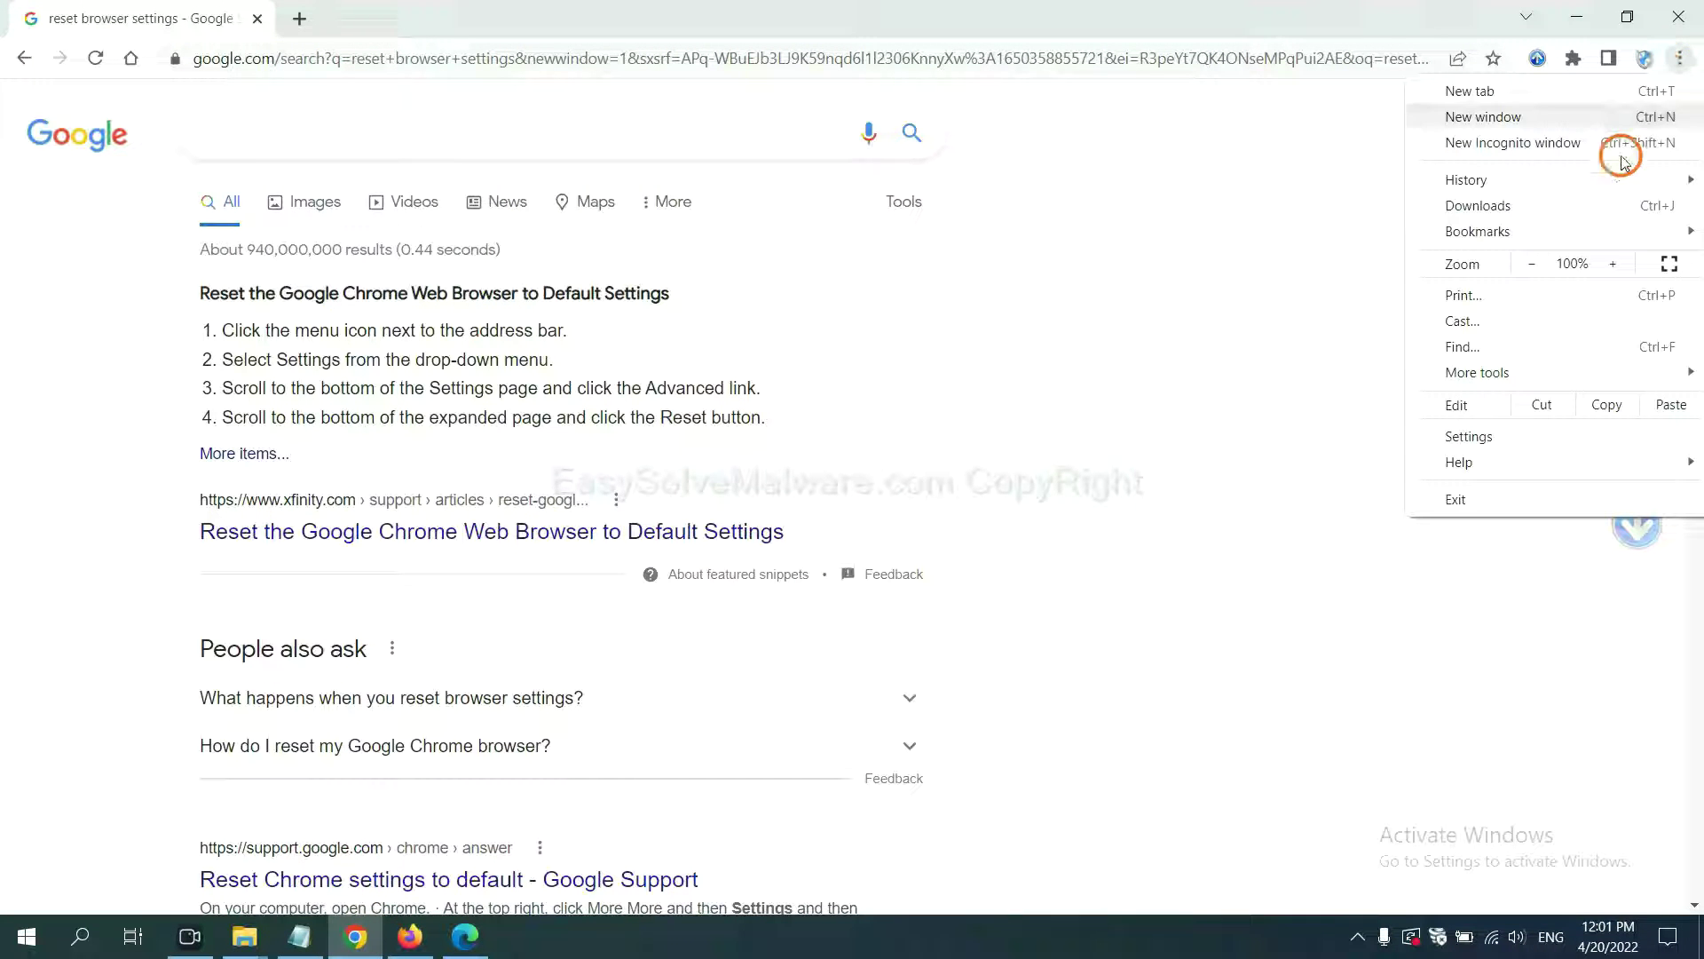
pyautogui.moveTo(1529, 372)
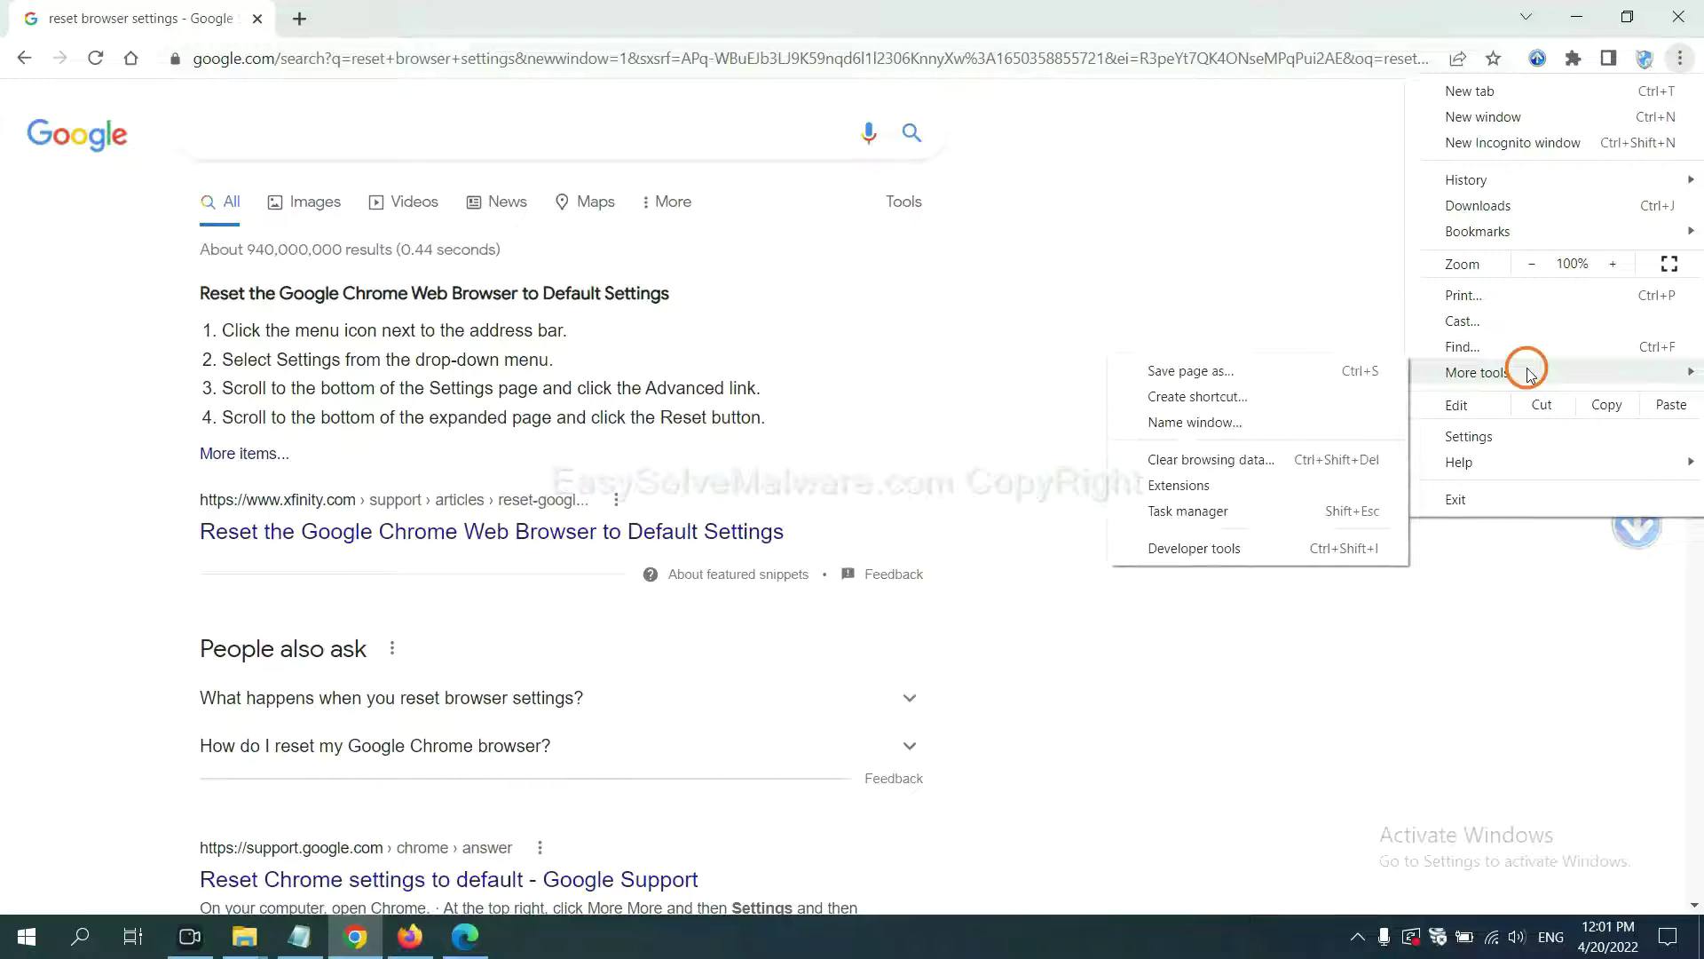
pyautogui.click(1256, 484)
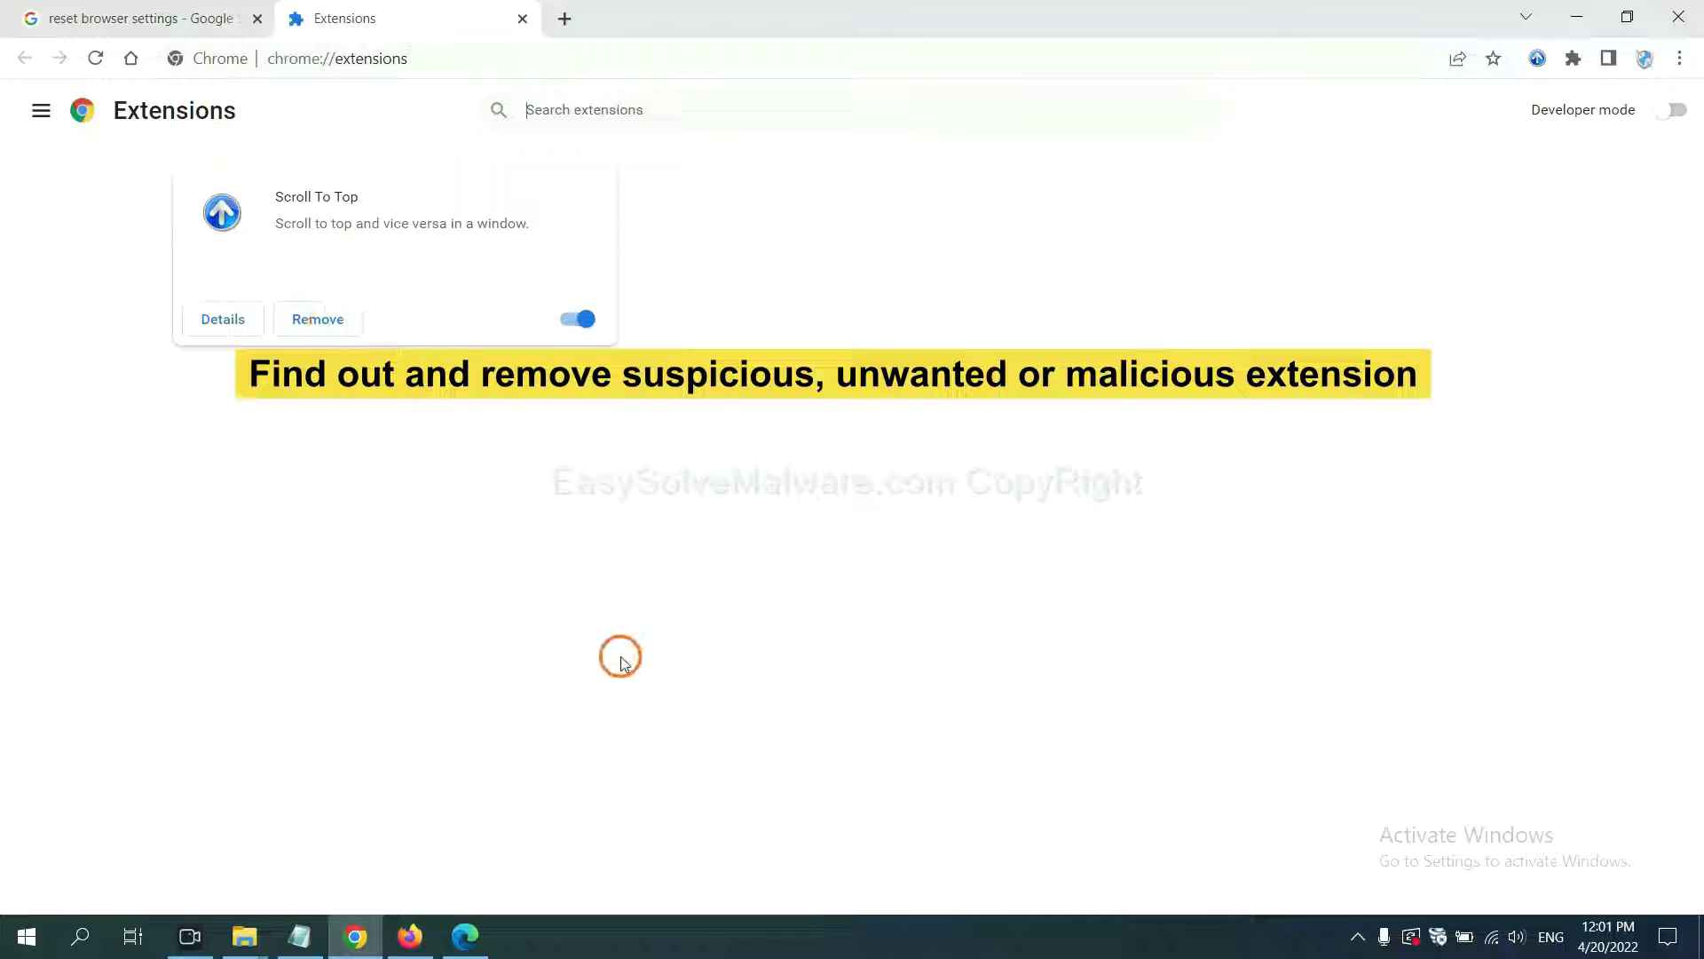
# Step: Show GIPHY for Firefox's options in the Add-ons Manager, then switch to Microsoft Edge
pyautogui.click(408, 935)
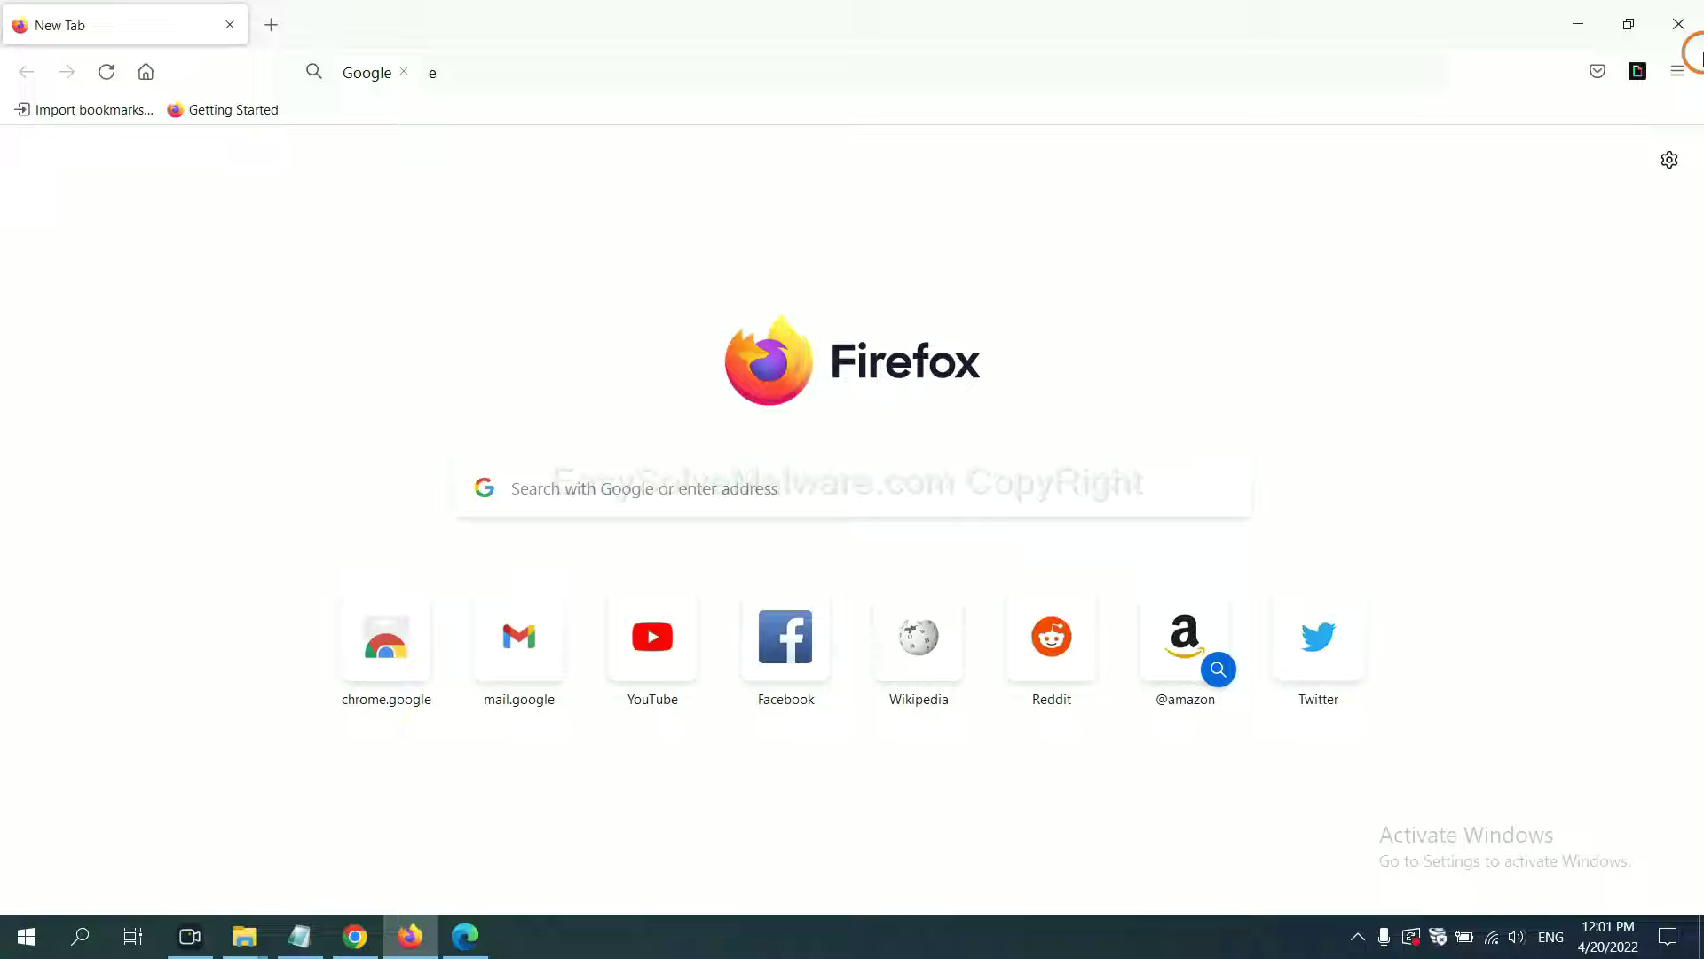
pyautogui.click(1681, 72)
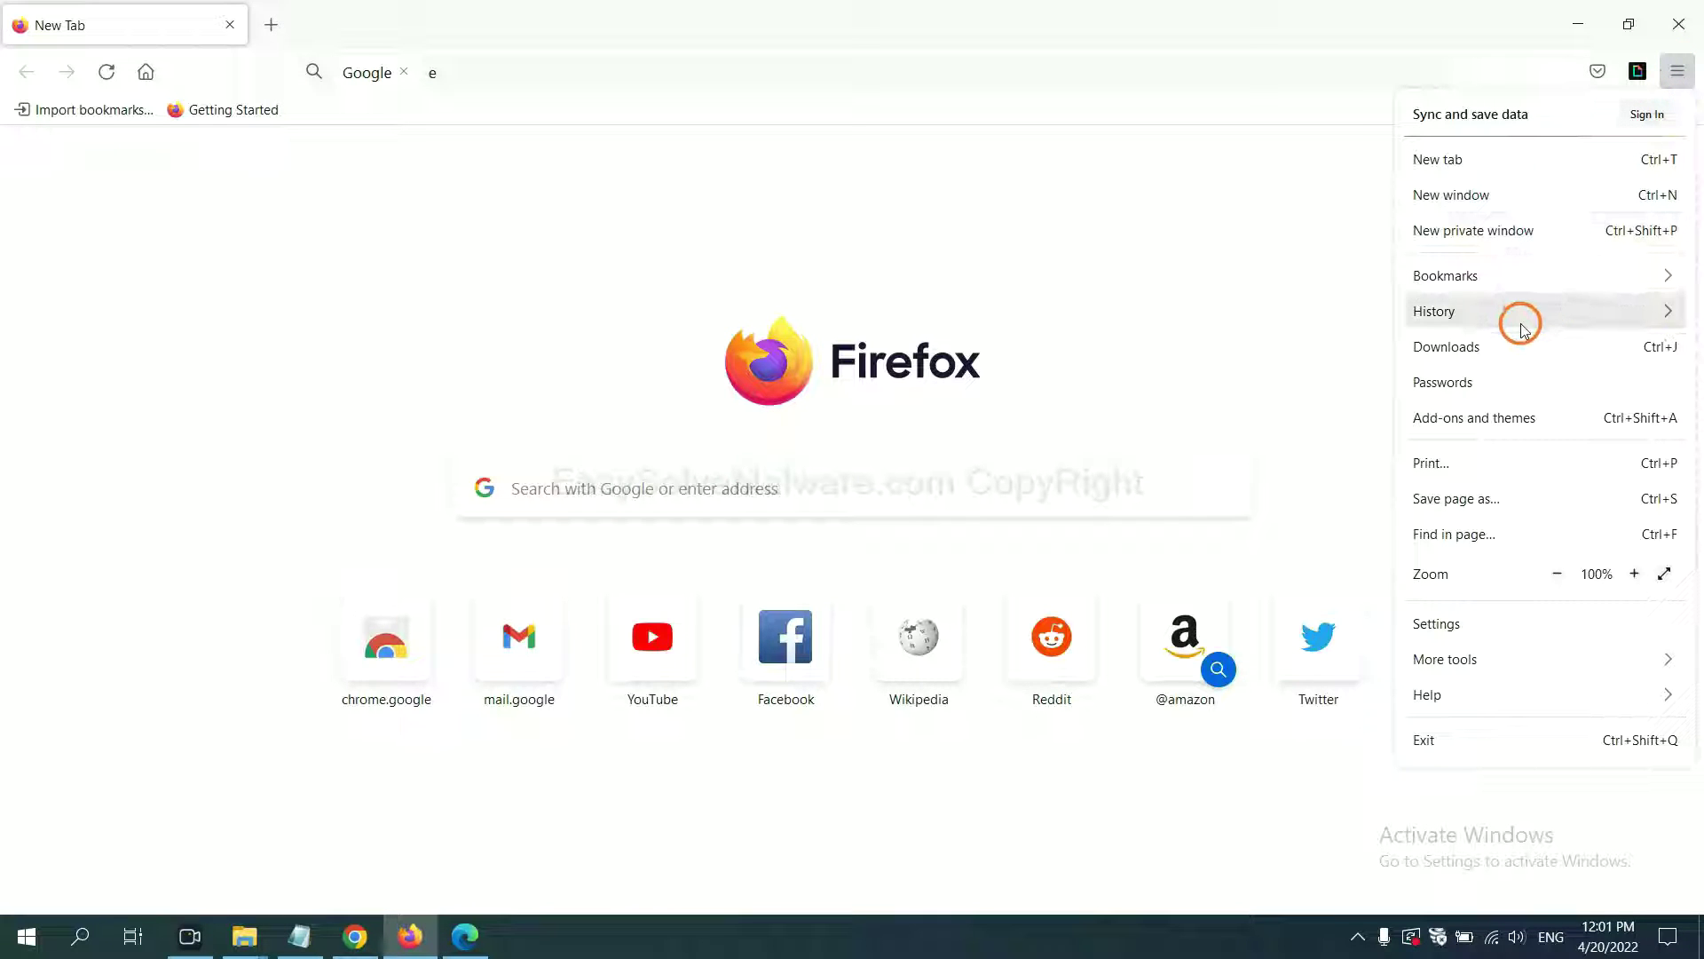
pyautogui.click(1490, 428)
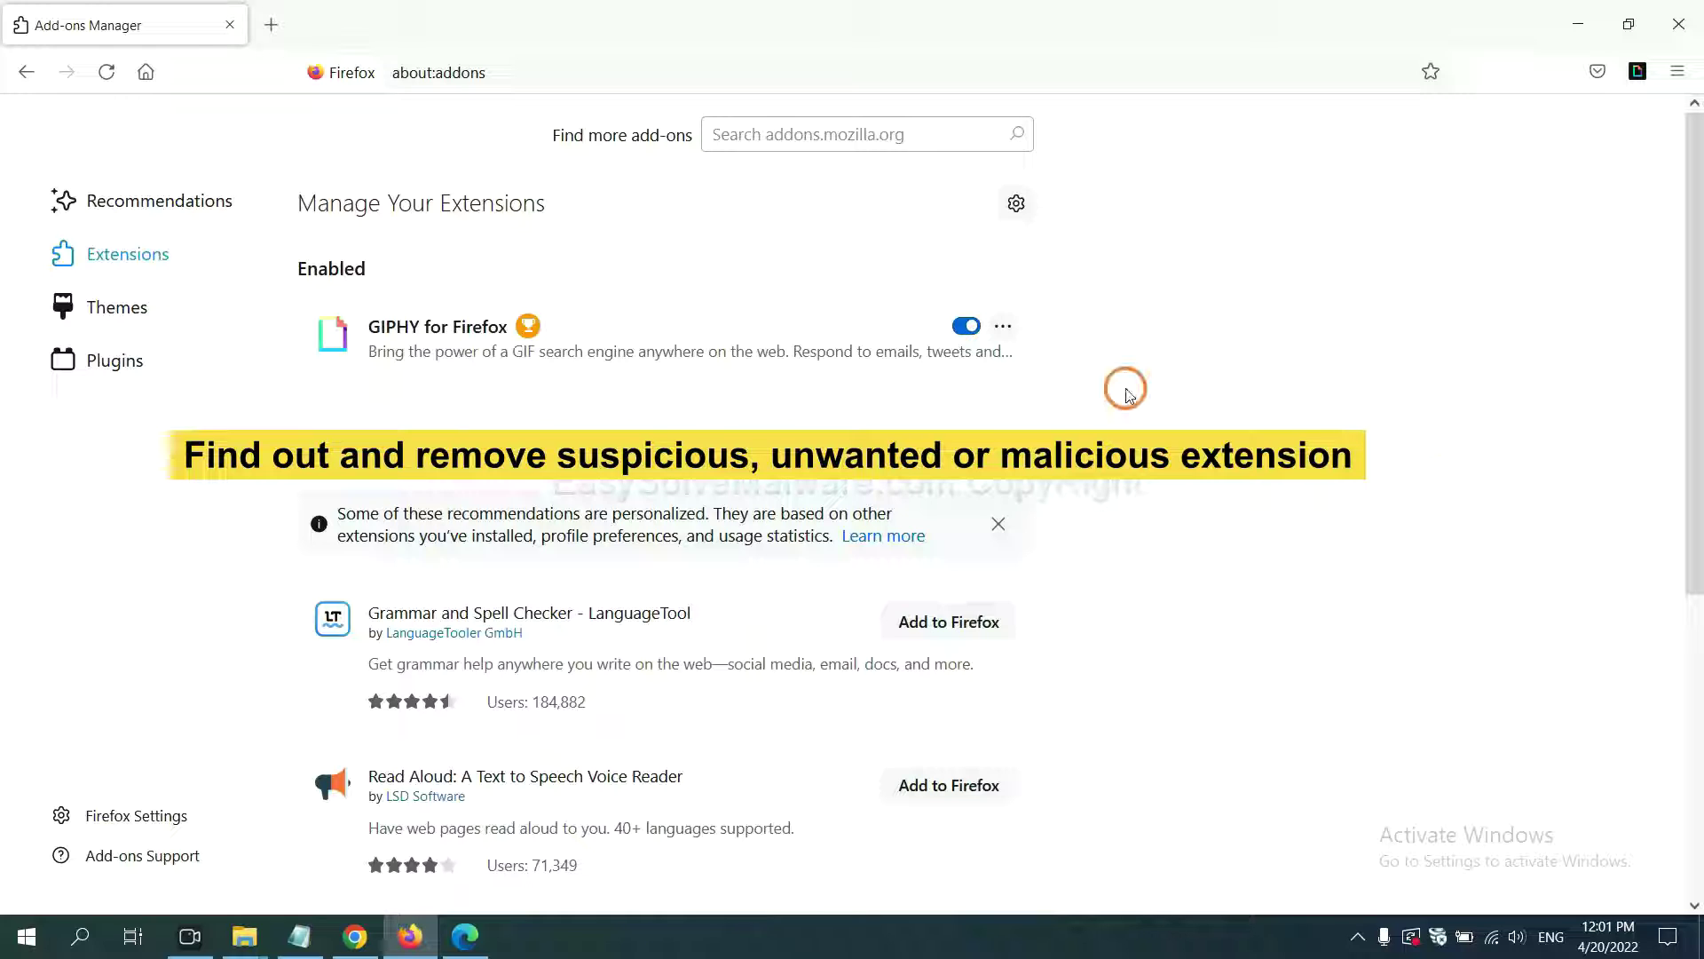
pyautogui.click(1003, 329)
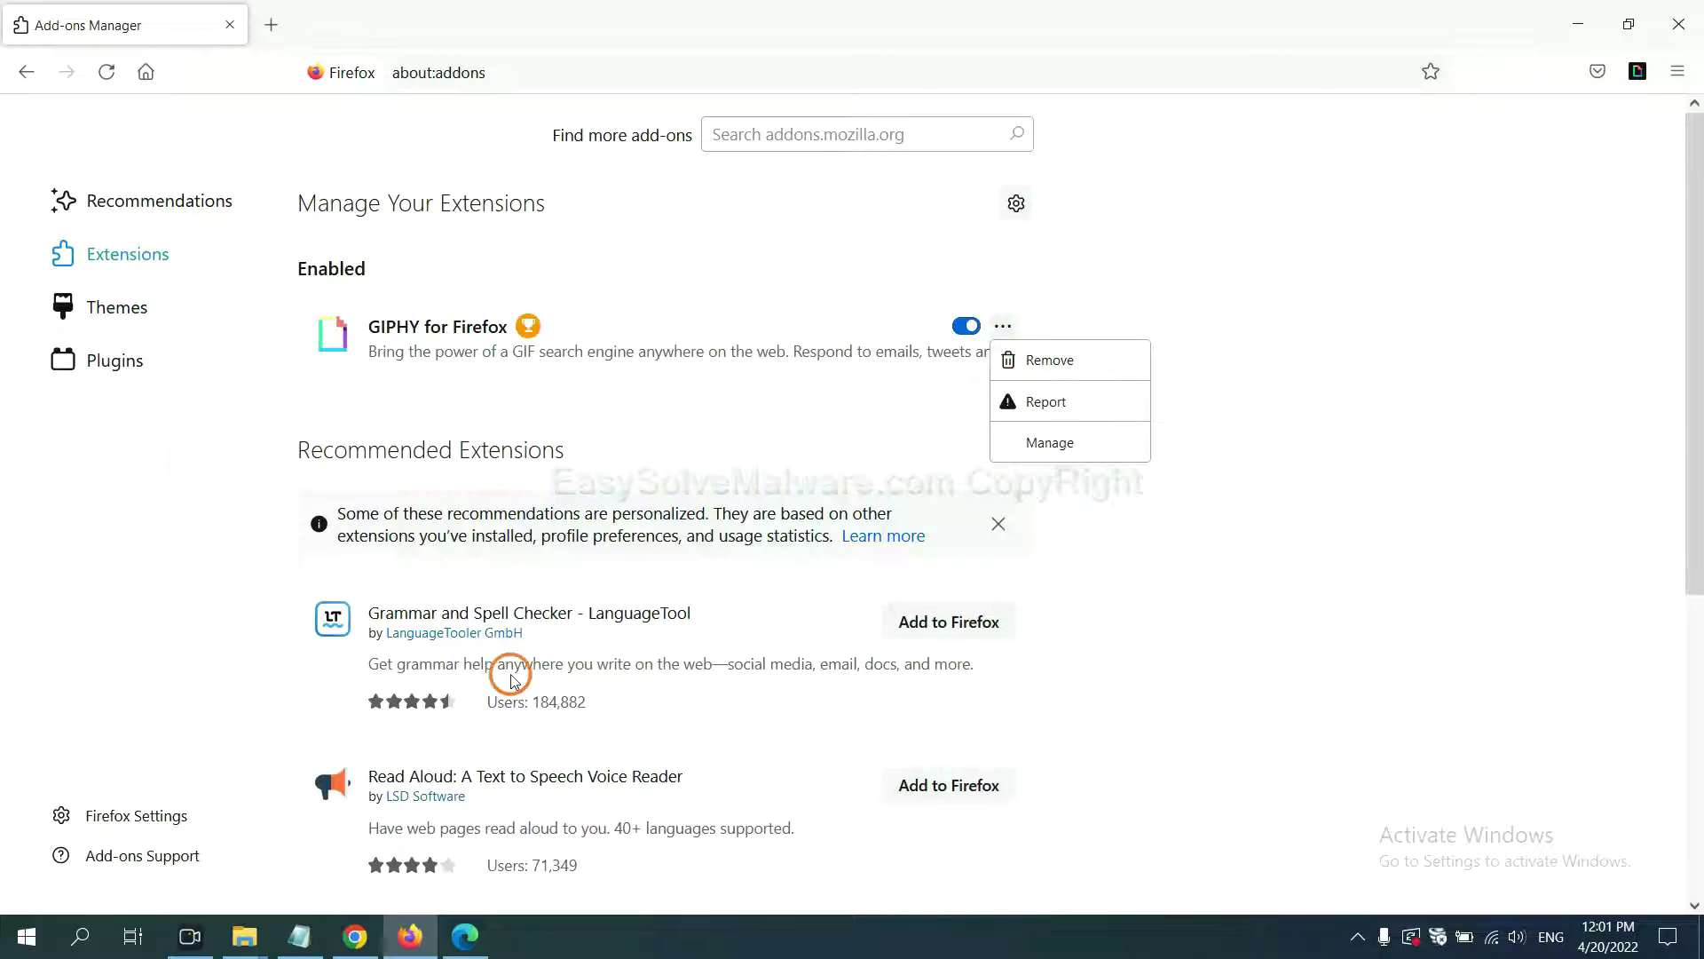
pyautogui.click(465, 941)
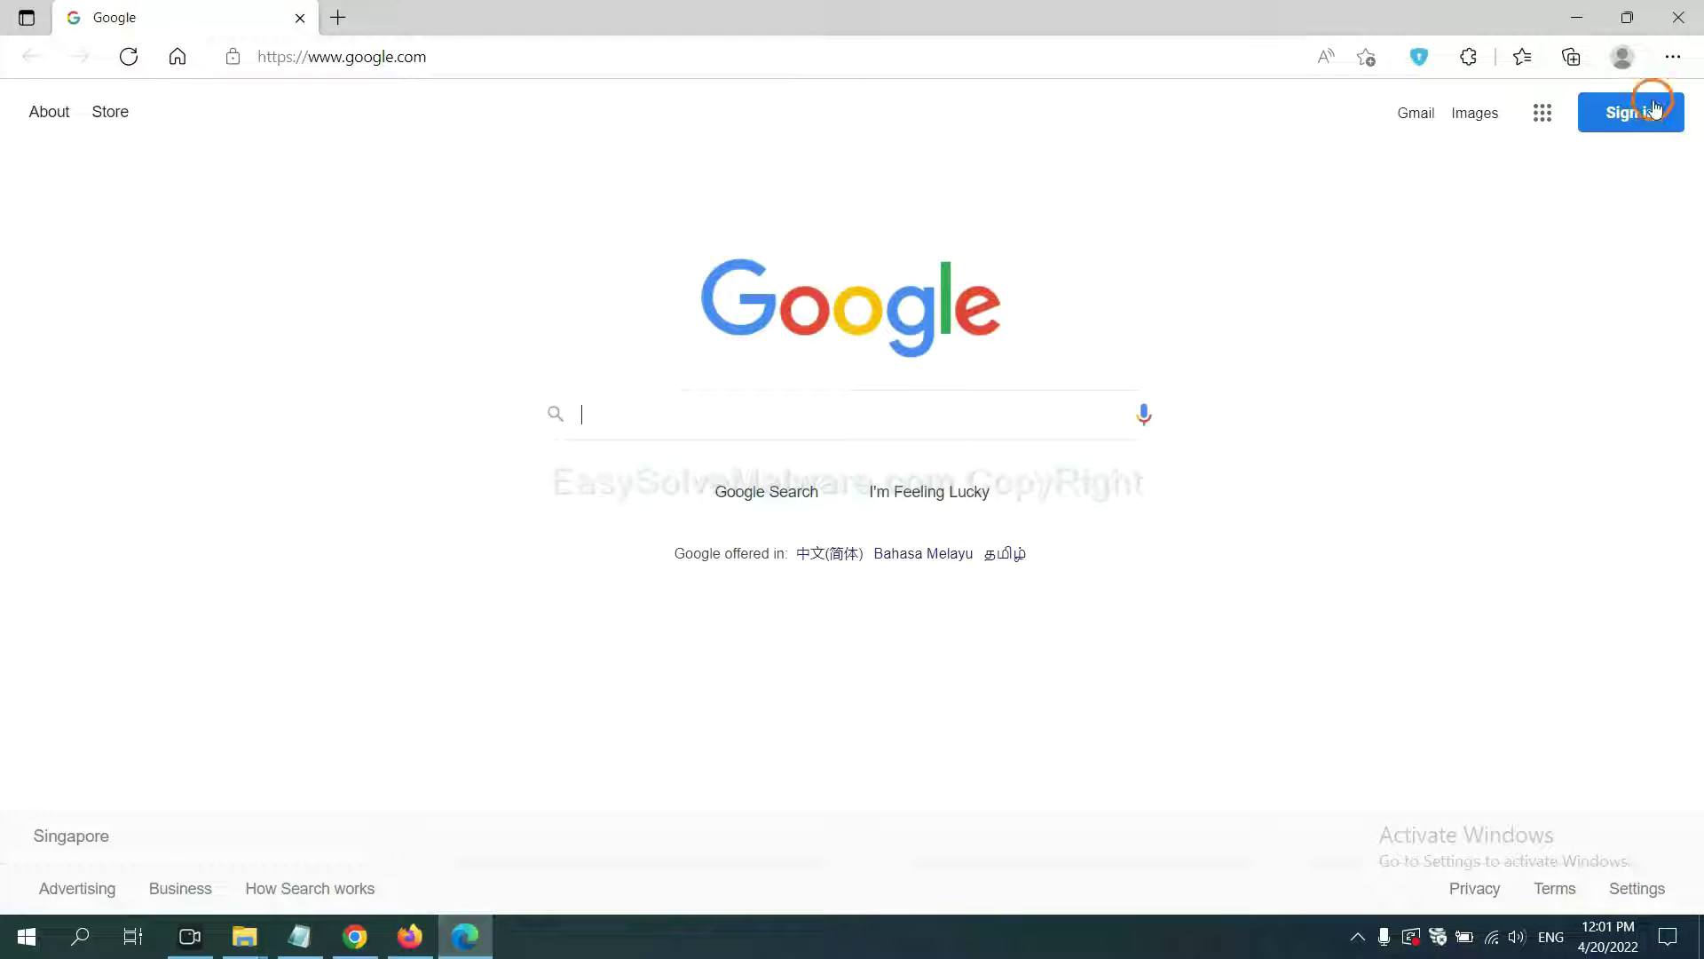
# Step: Remove the ArcVpn Free Fast VPN Proxy extension from Edge, then show the desktop
pyautogui.click(1673, 60)
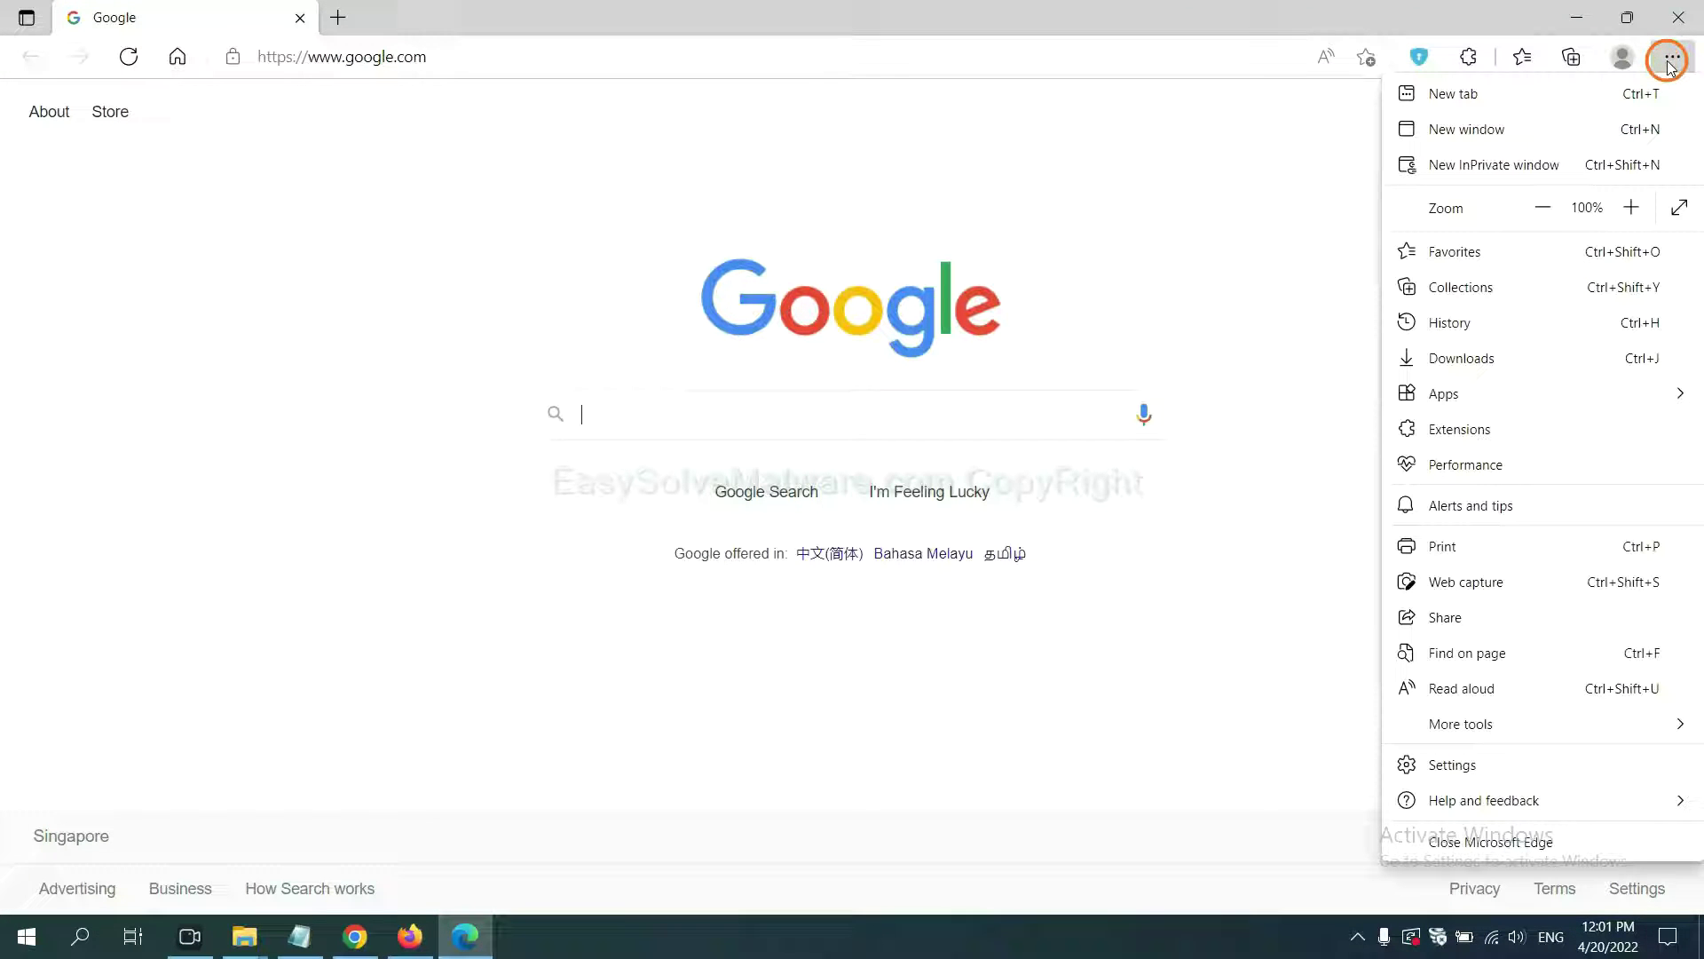
pyautogui.rightClick(1466, 431)
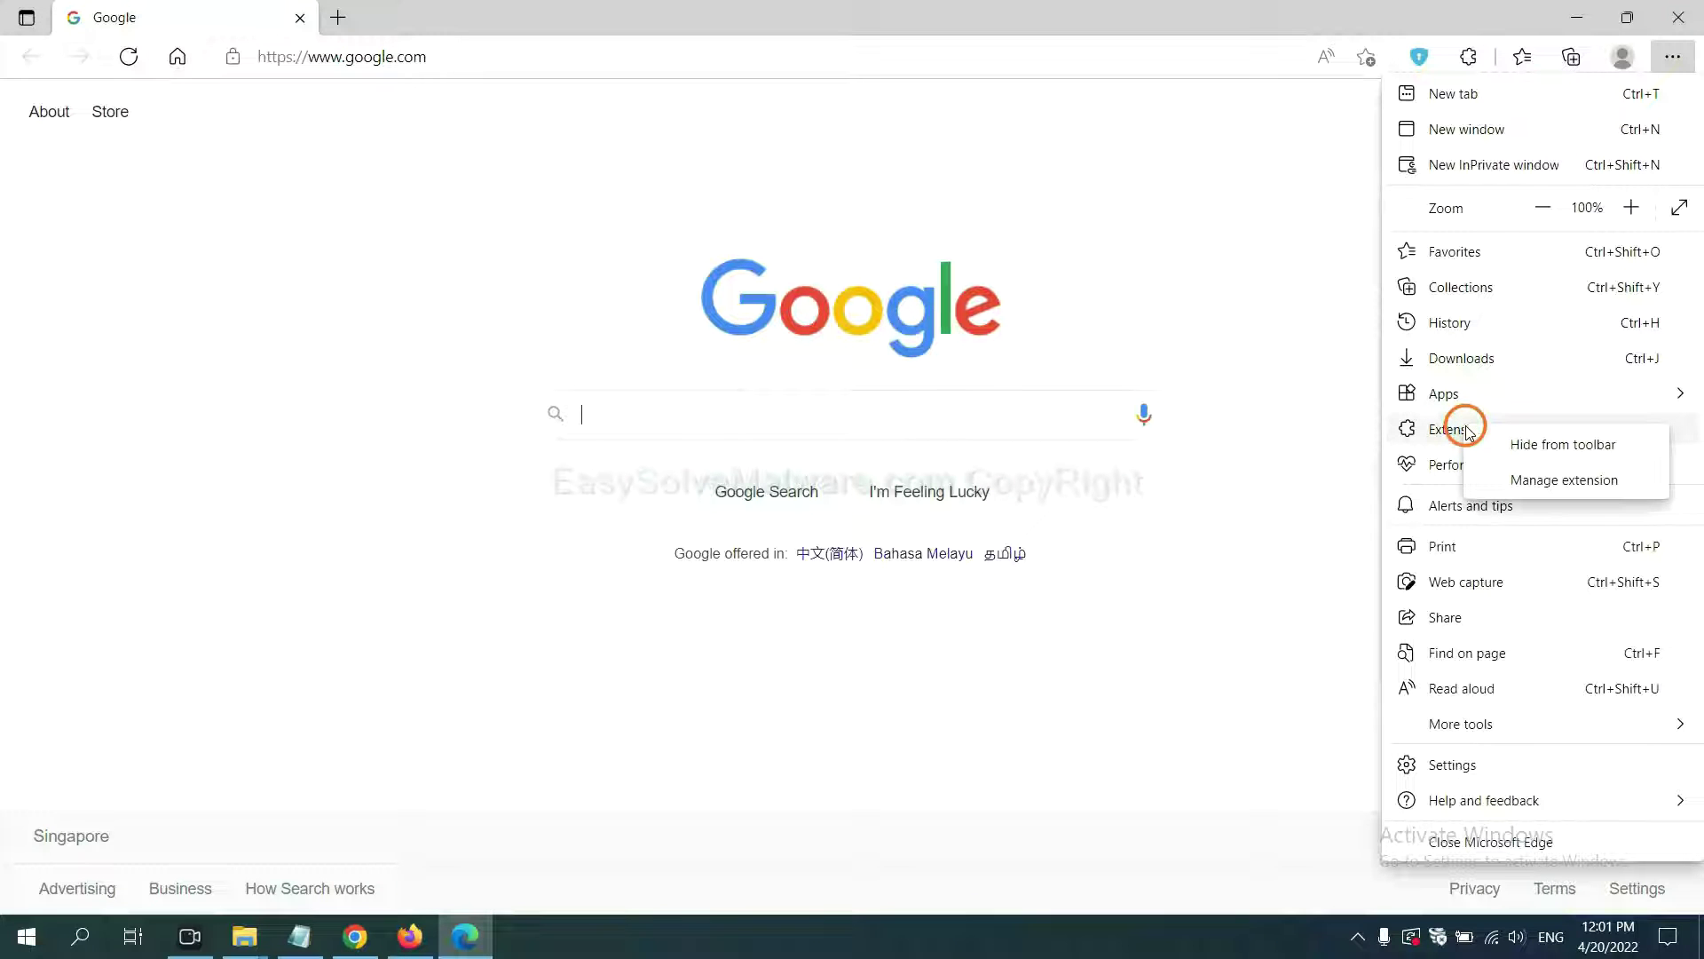
pyautogui.click(1530, 482)
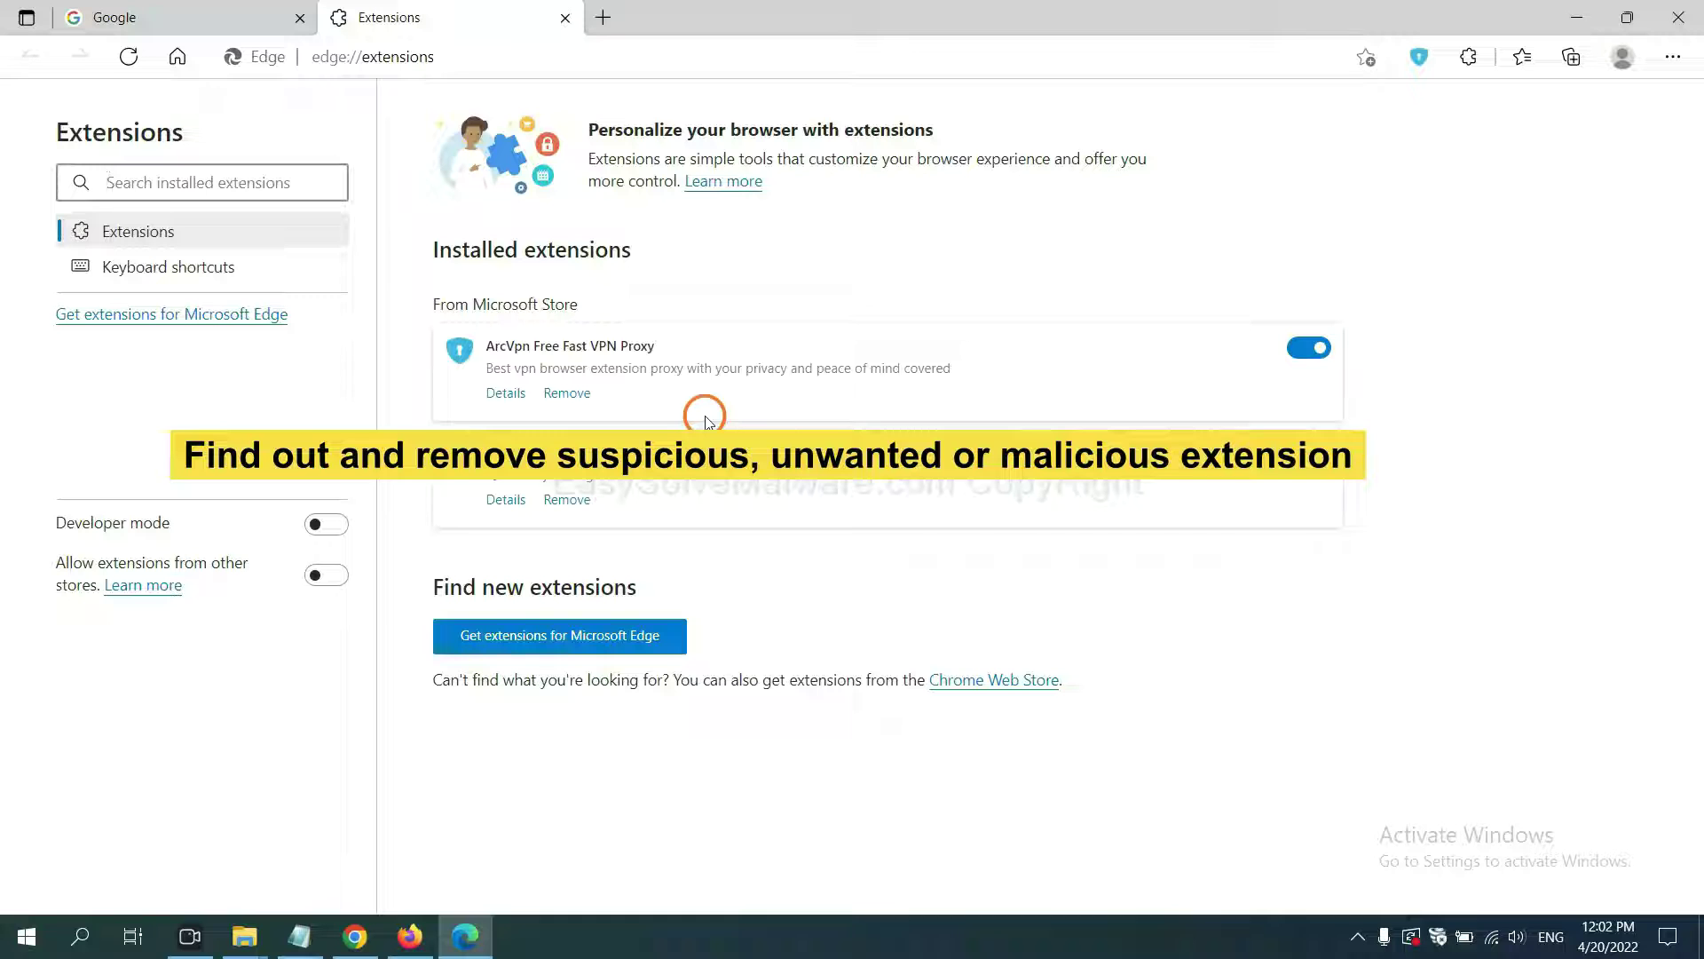
pyautogui.click(585, 401)
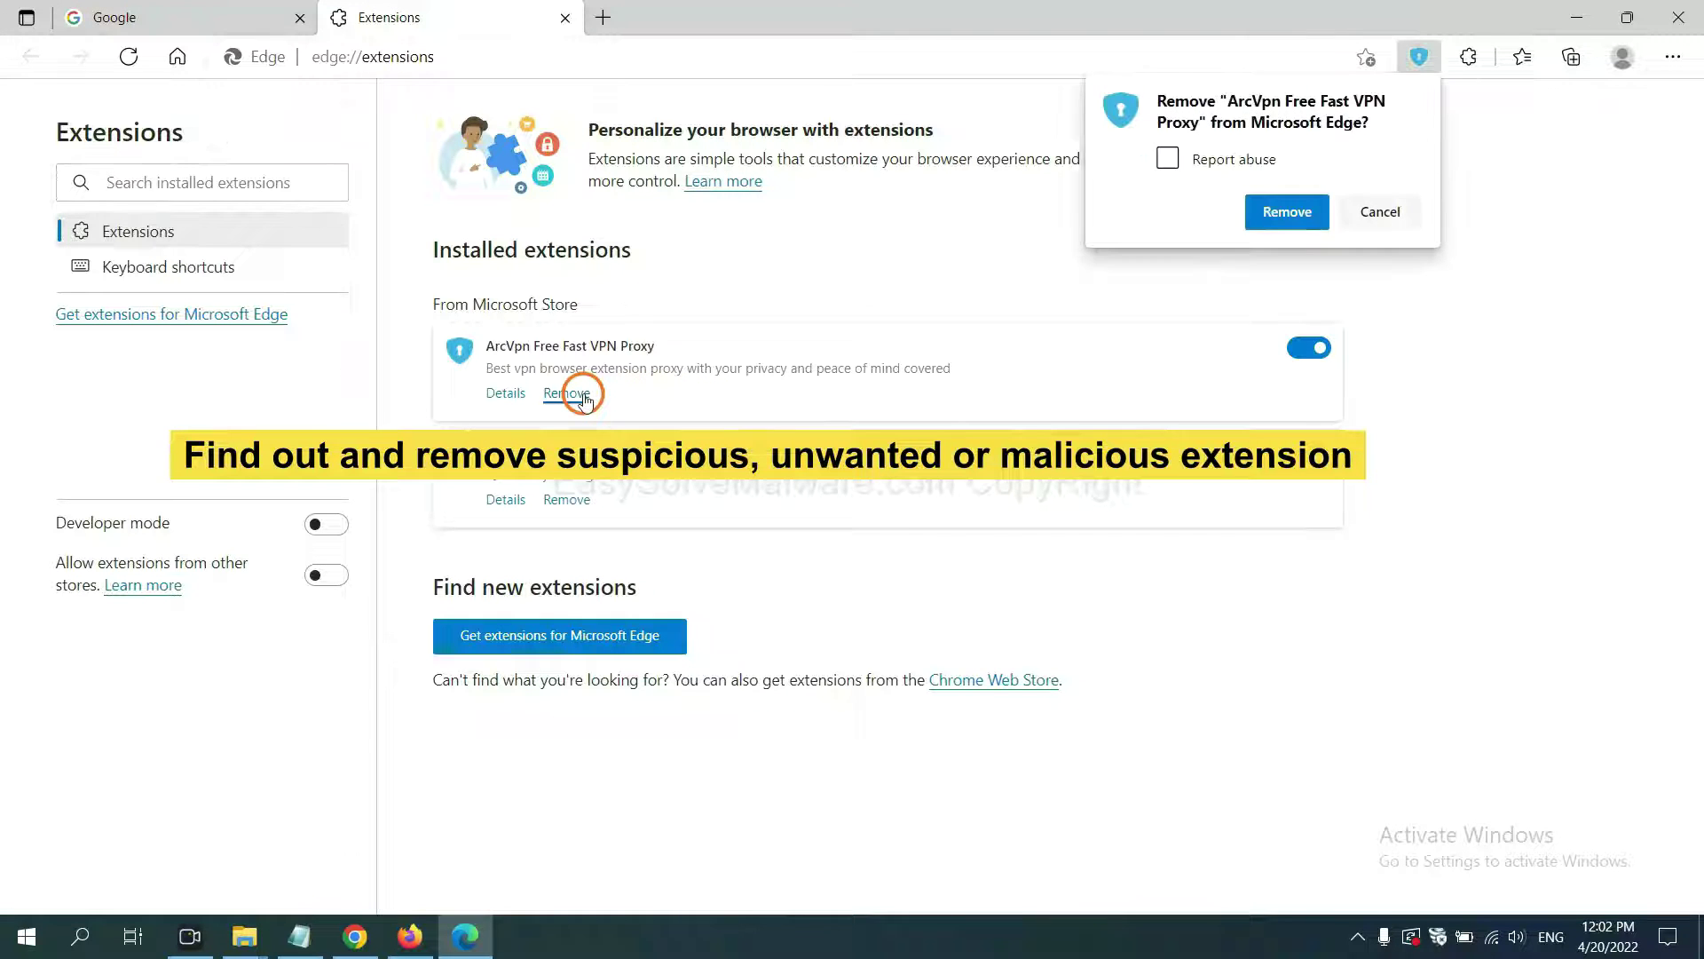
pyautogui.click(1278, 222)
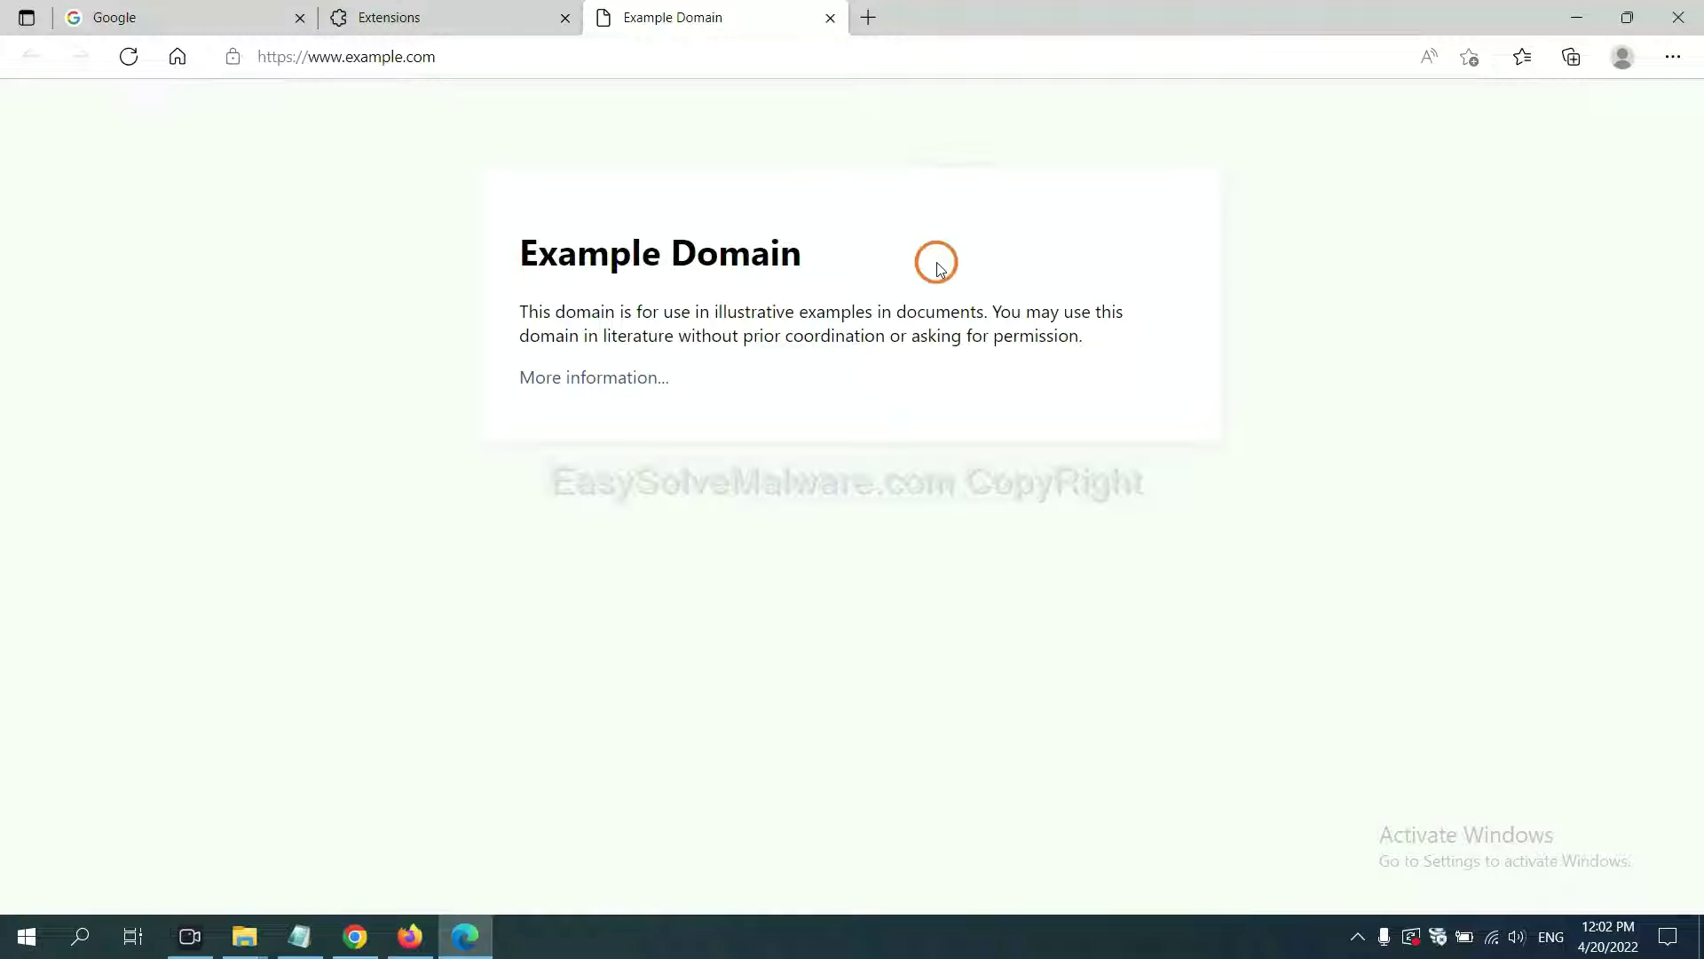
pyautogui.click(1694, 948)
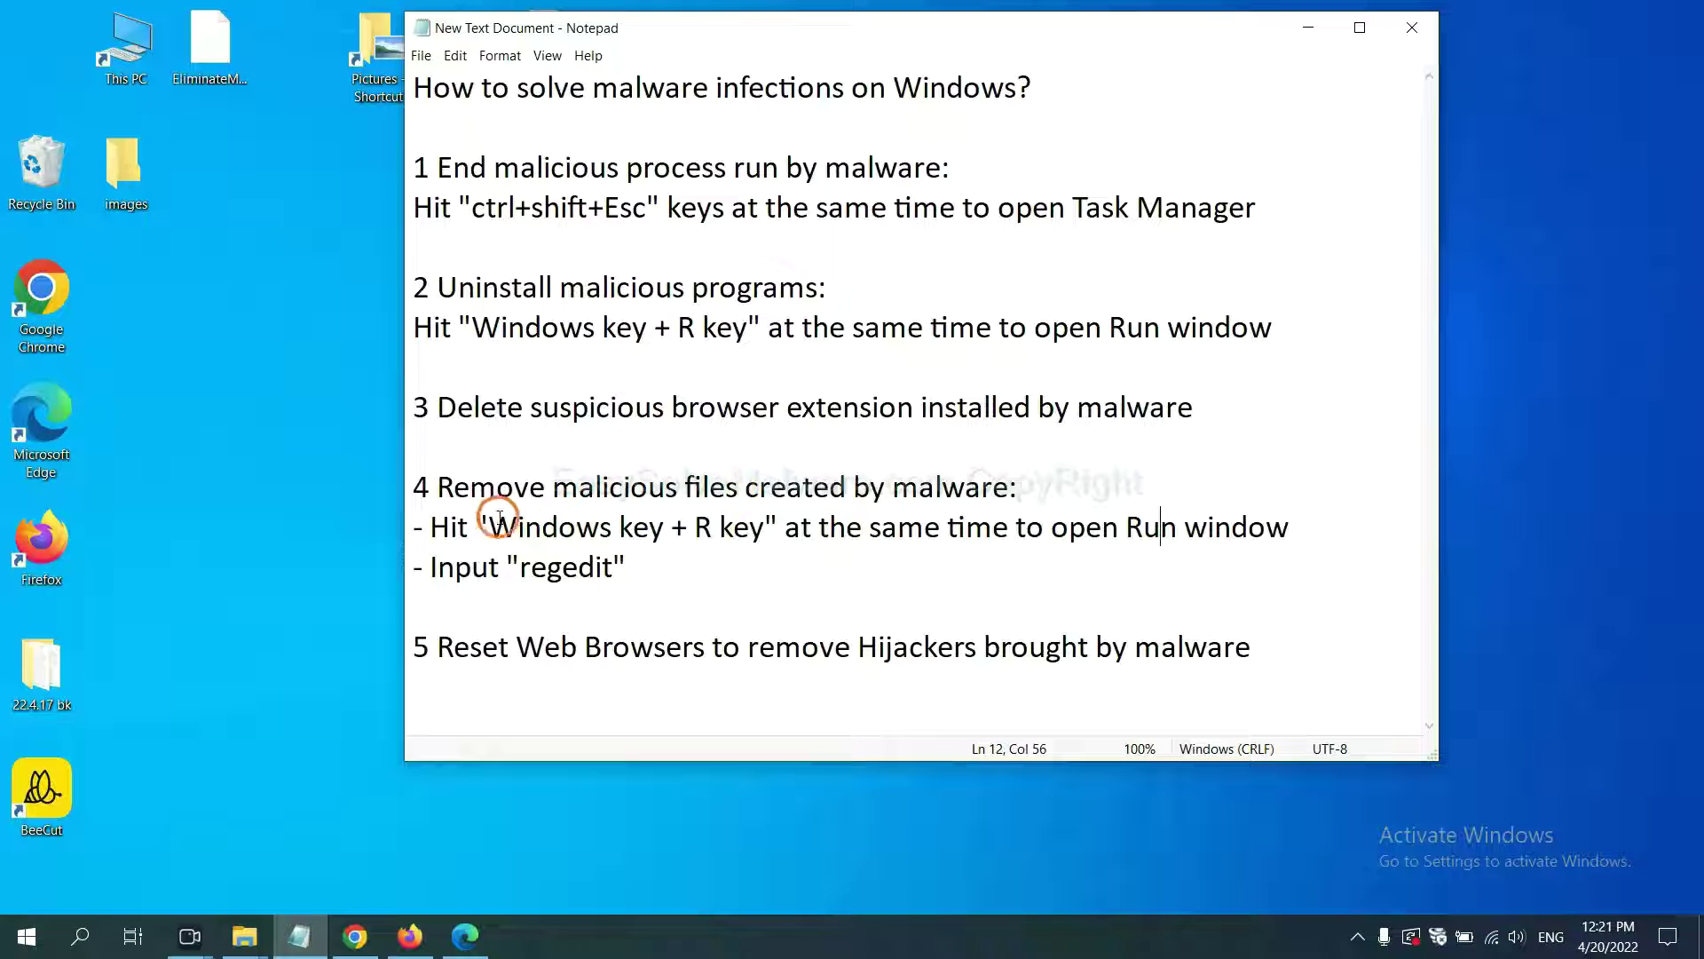
# Step: Highlight Notepad's step 4 lines, then run 'regedit' from the Run box
pyautogui.moveTo(435, 527); pyautogui.dragTo(968, 552)
pyautogui.click(990, 537)
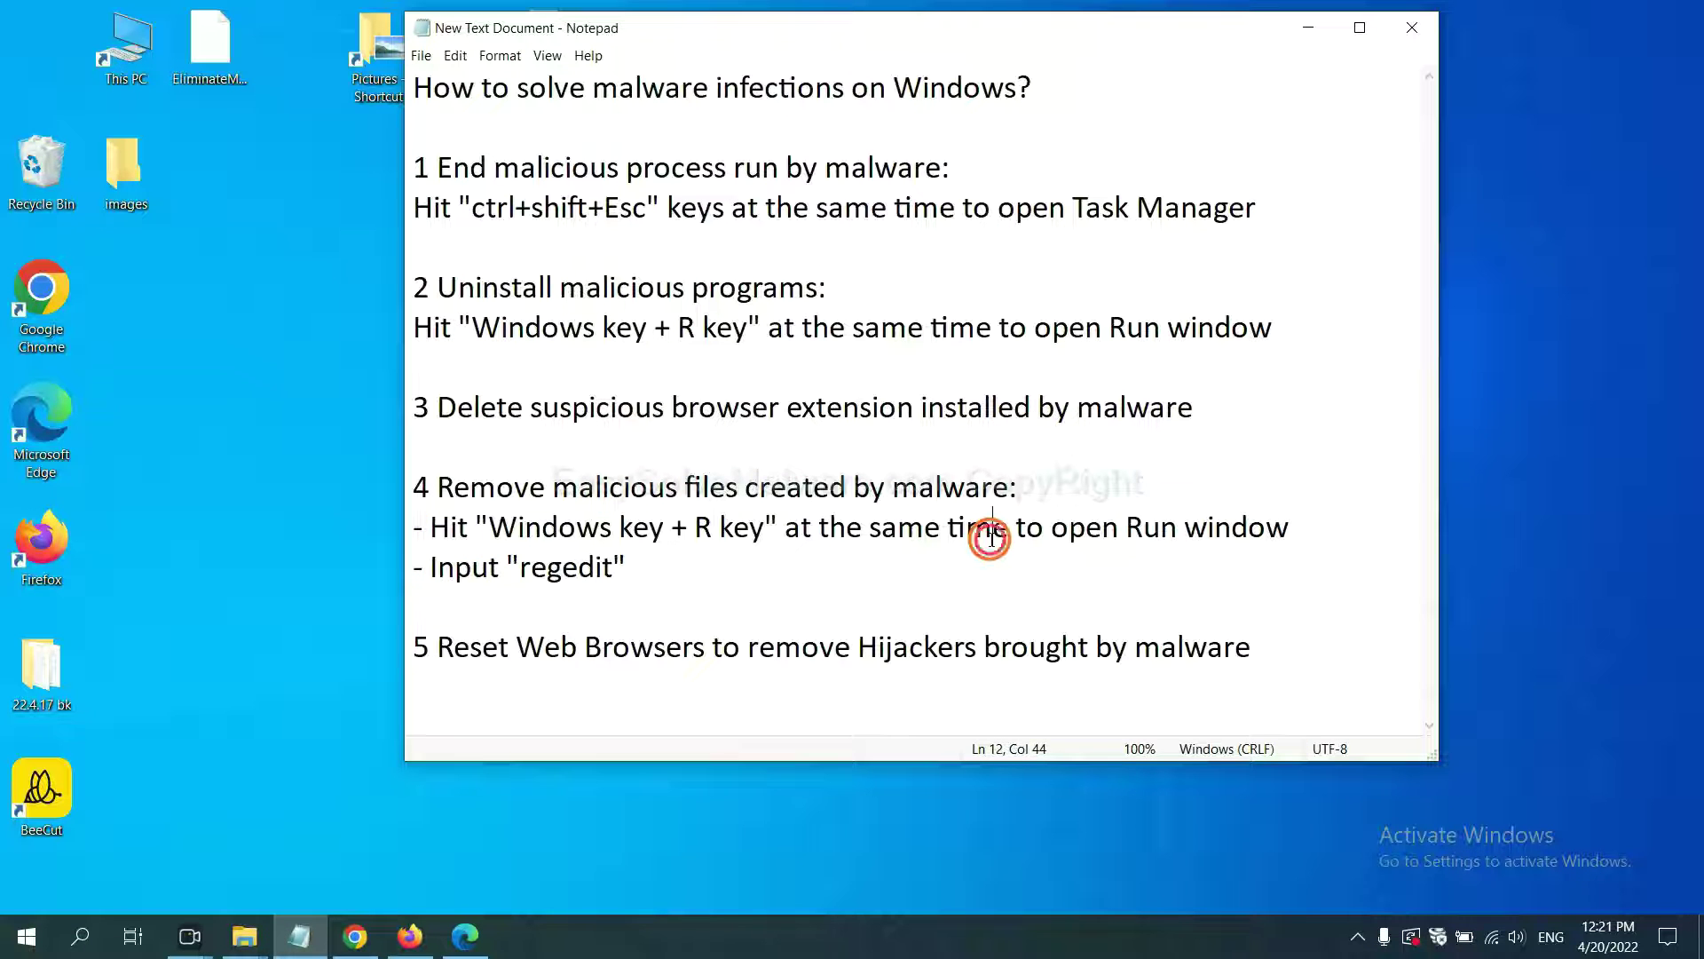
pyautogui.press('super+r')
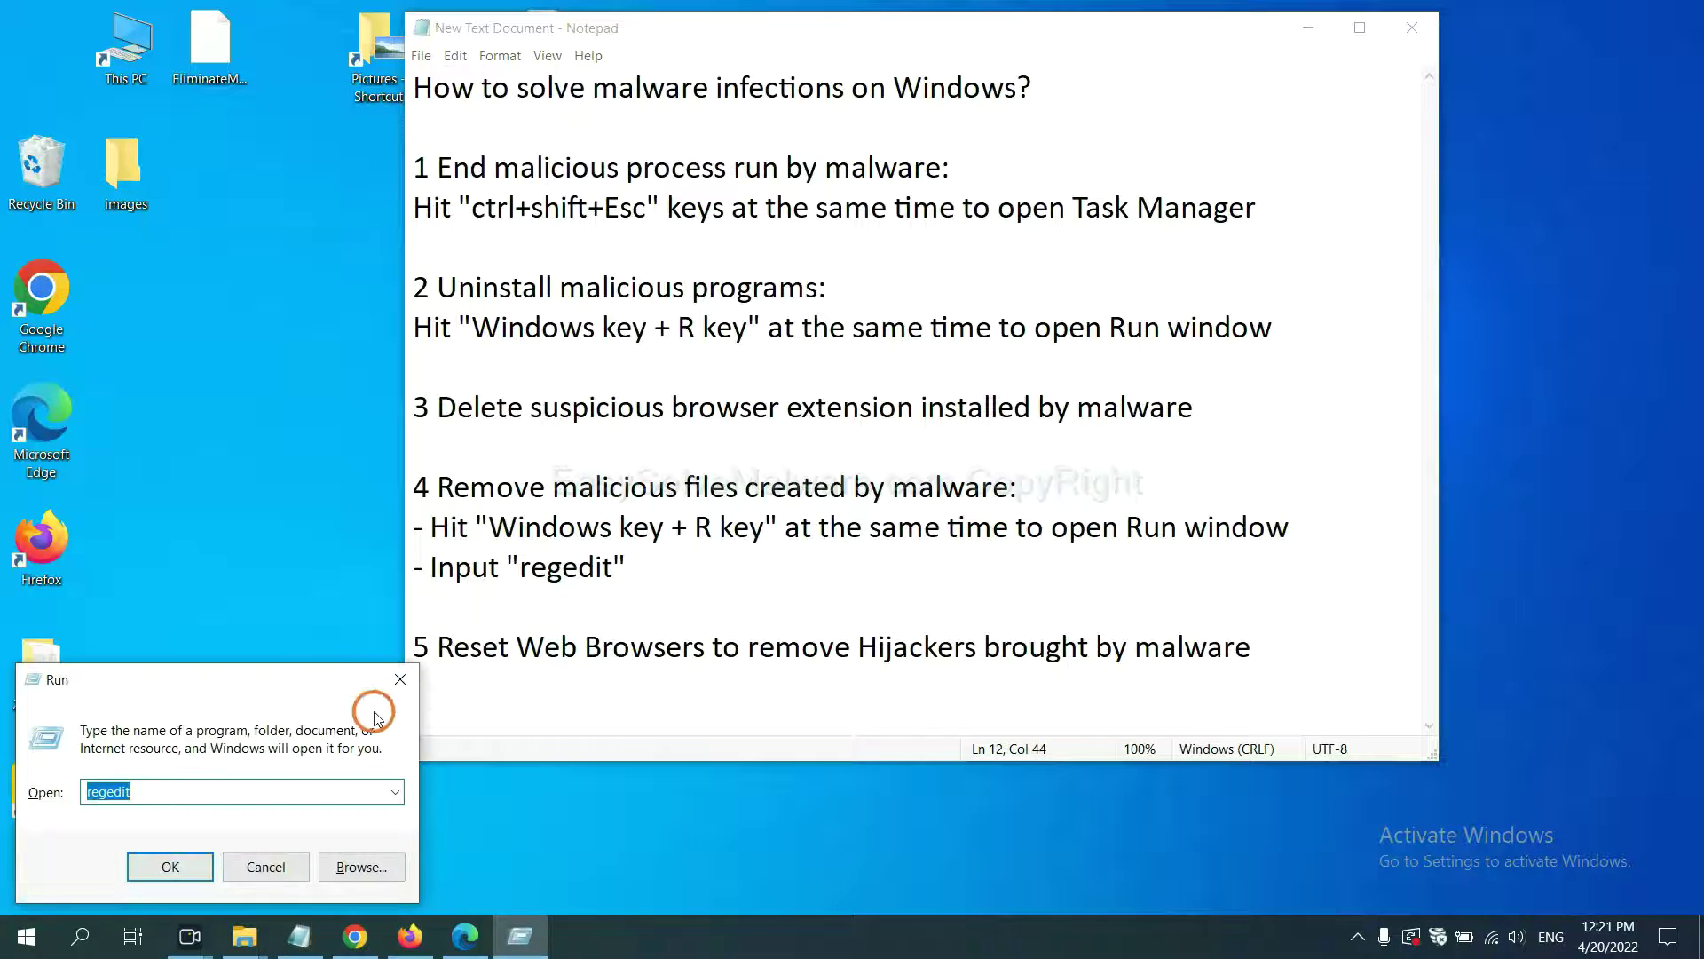
pyautogui.moveTo(308, 670); pyautogui.dragTo(1356, 355)
pyautogui.click(1252, 460)
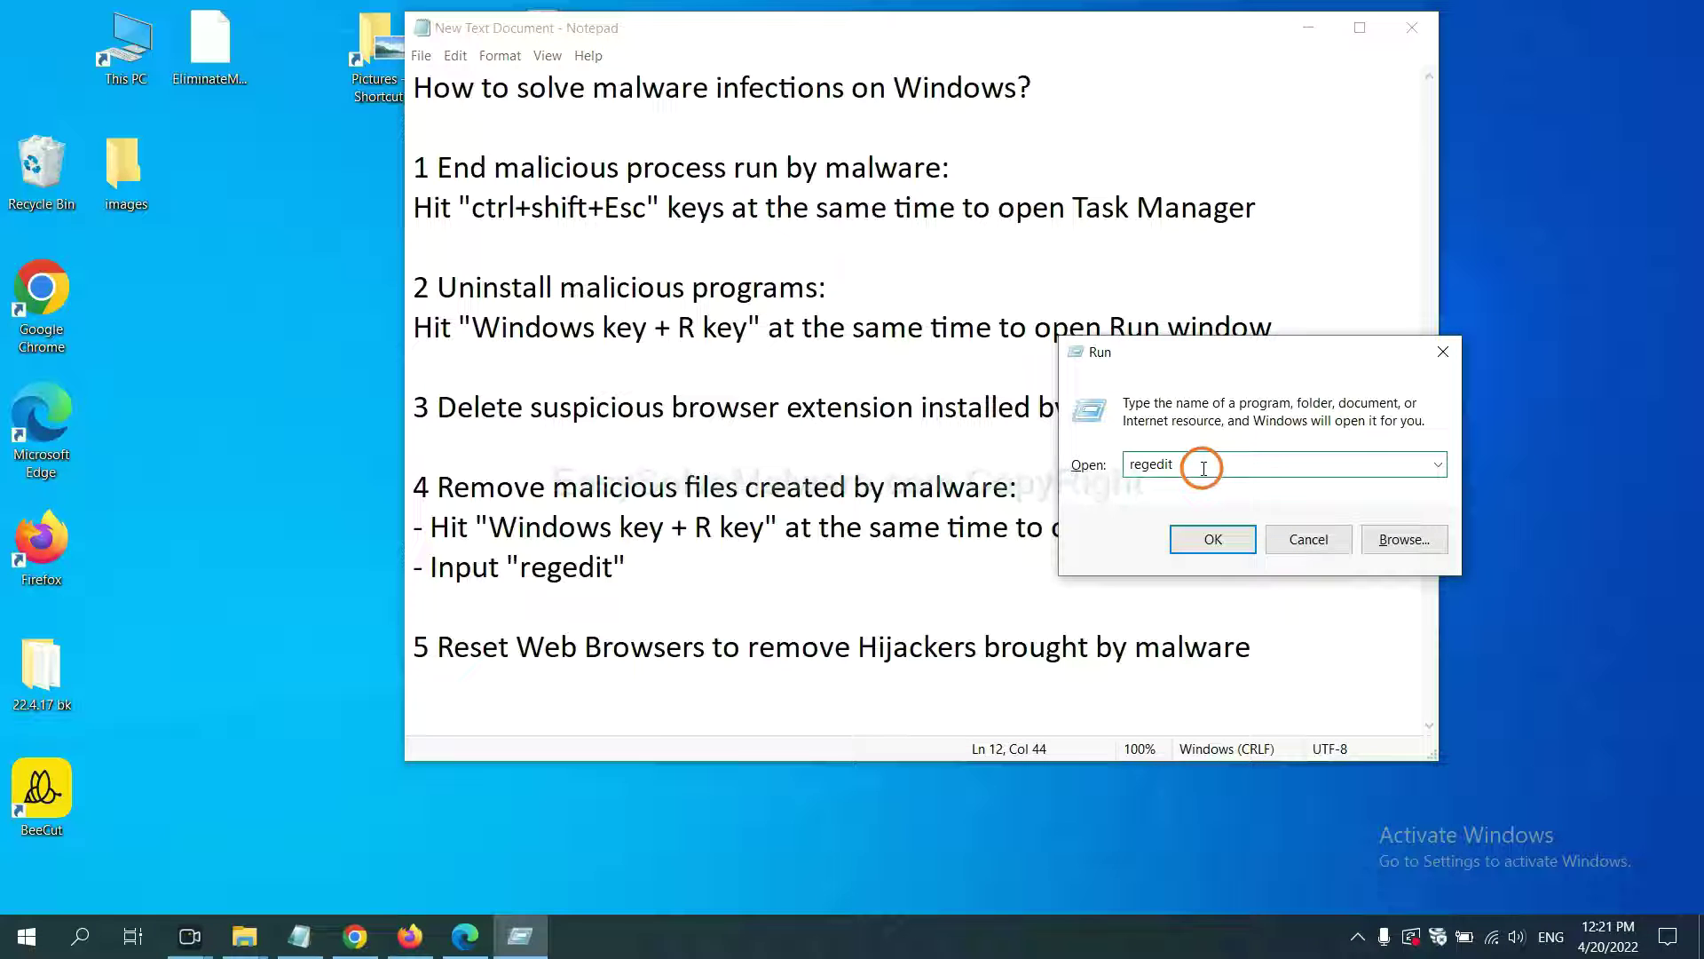
pyautogui.click(1211, 537)
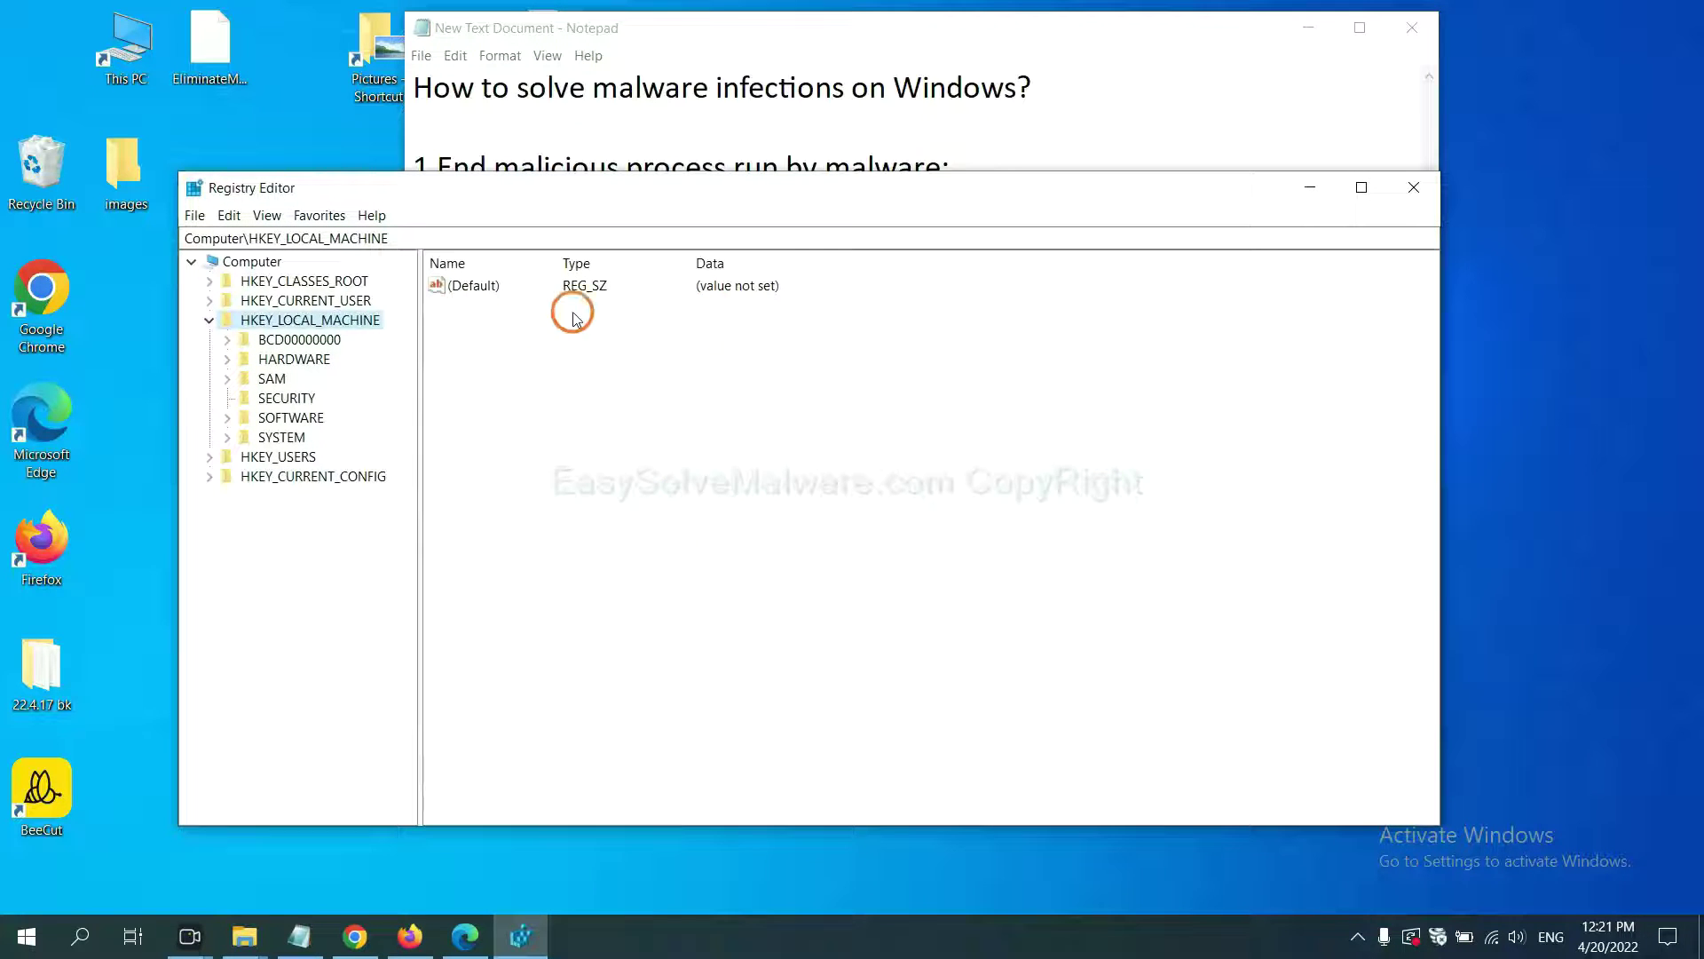
# Step: Search the registry for 'beecut' to find the BeeCut.exe value under FEATURE_BROWSER_EMULATION
pyautogui.click(229, 216)
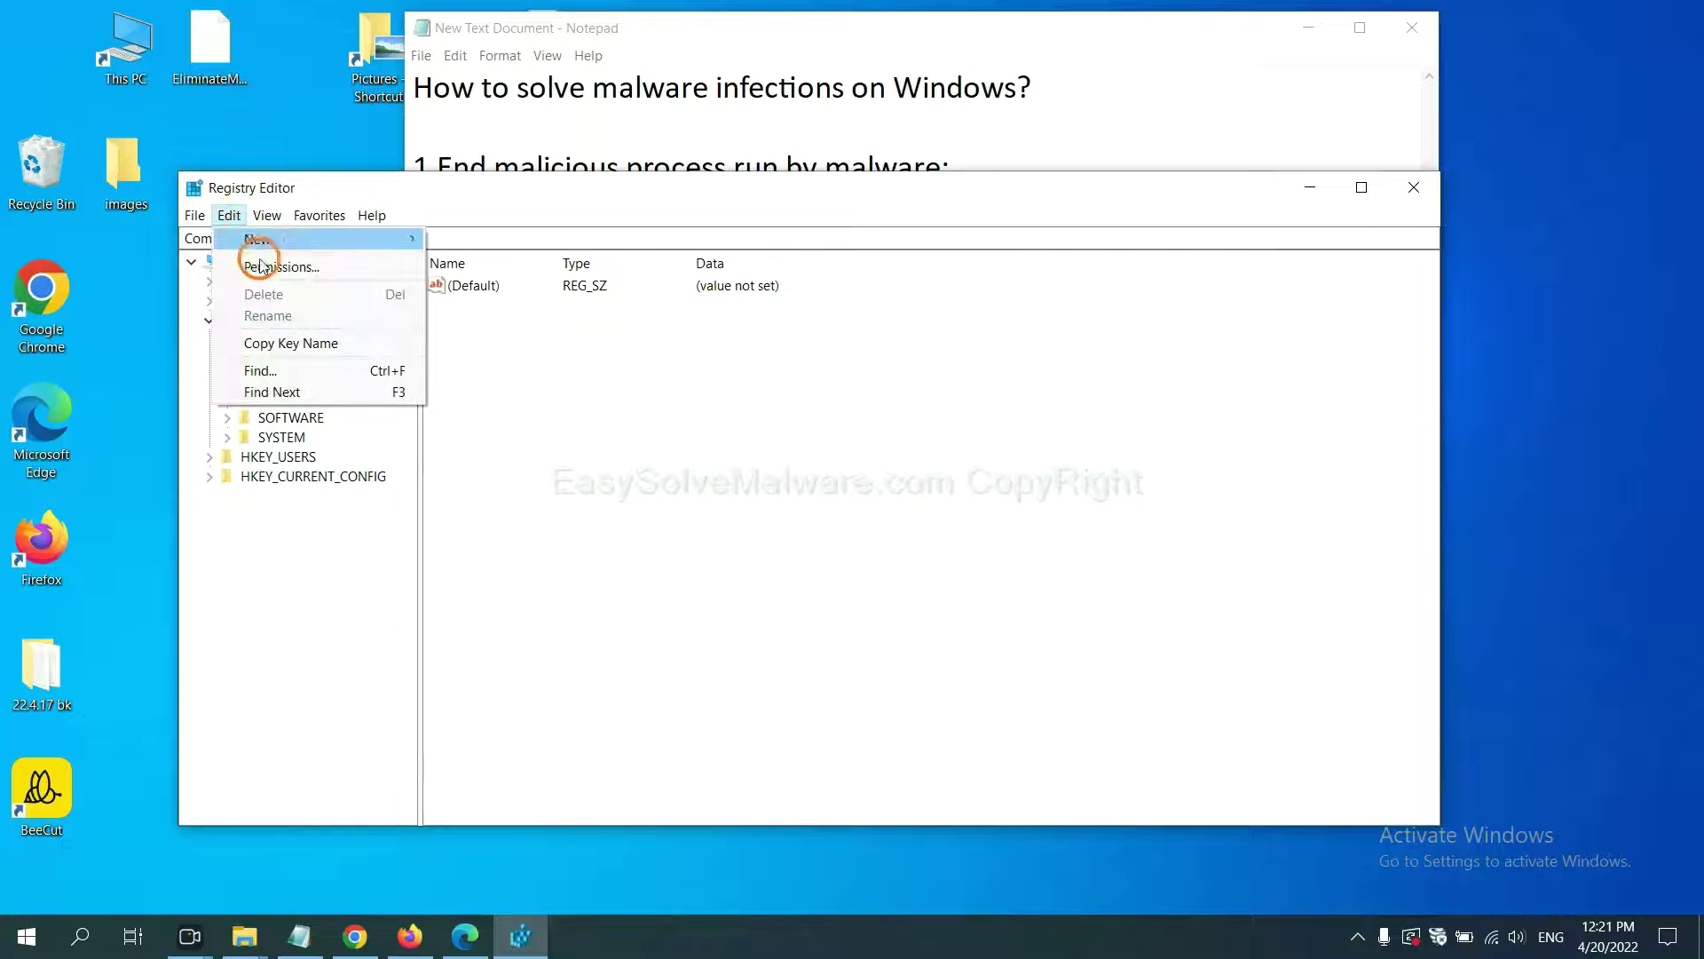
pyautogui.click(302, 371)
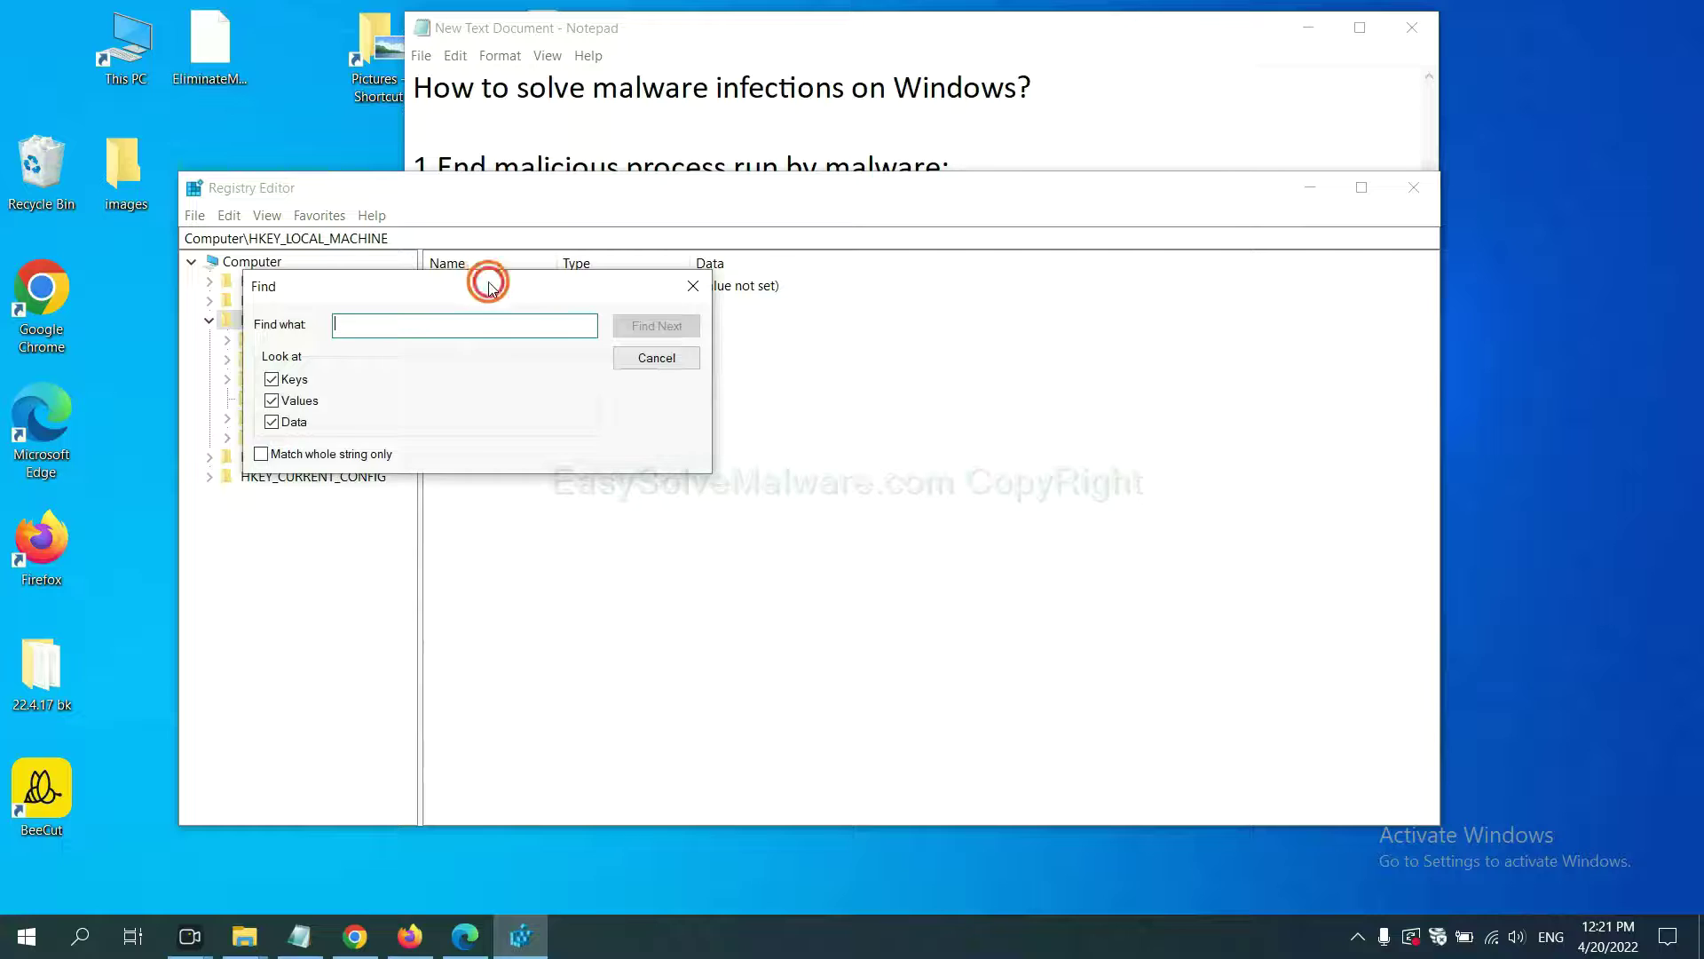
pyautogui.moveTo(488, 286); pyautogui.dragTo(654, 326)
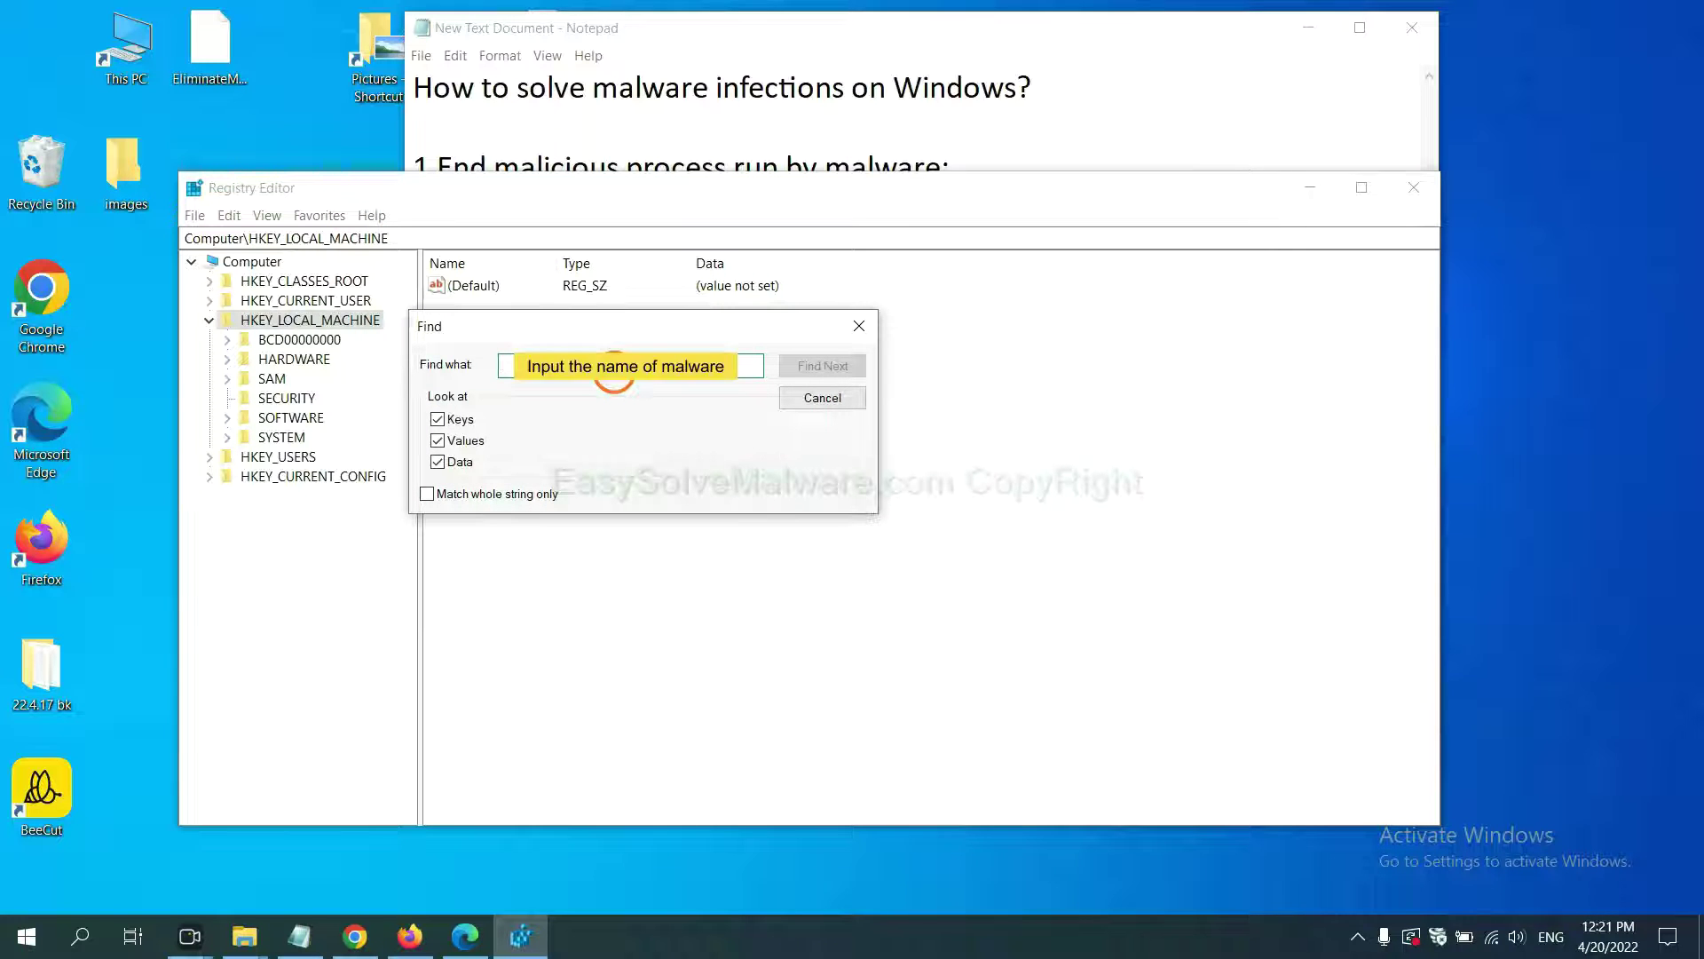
pyautogui.write('beecut')
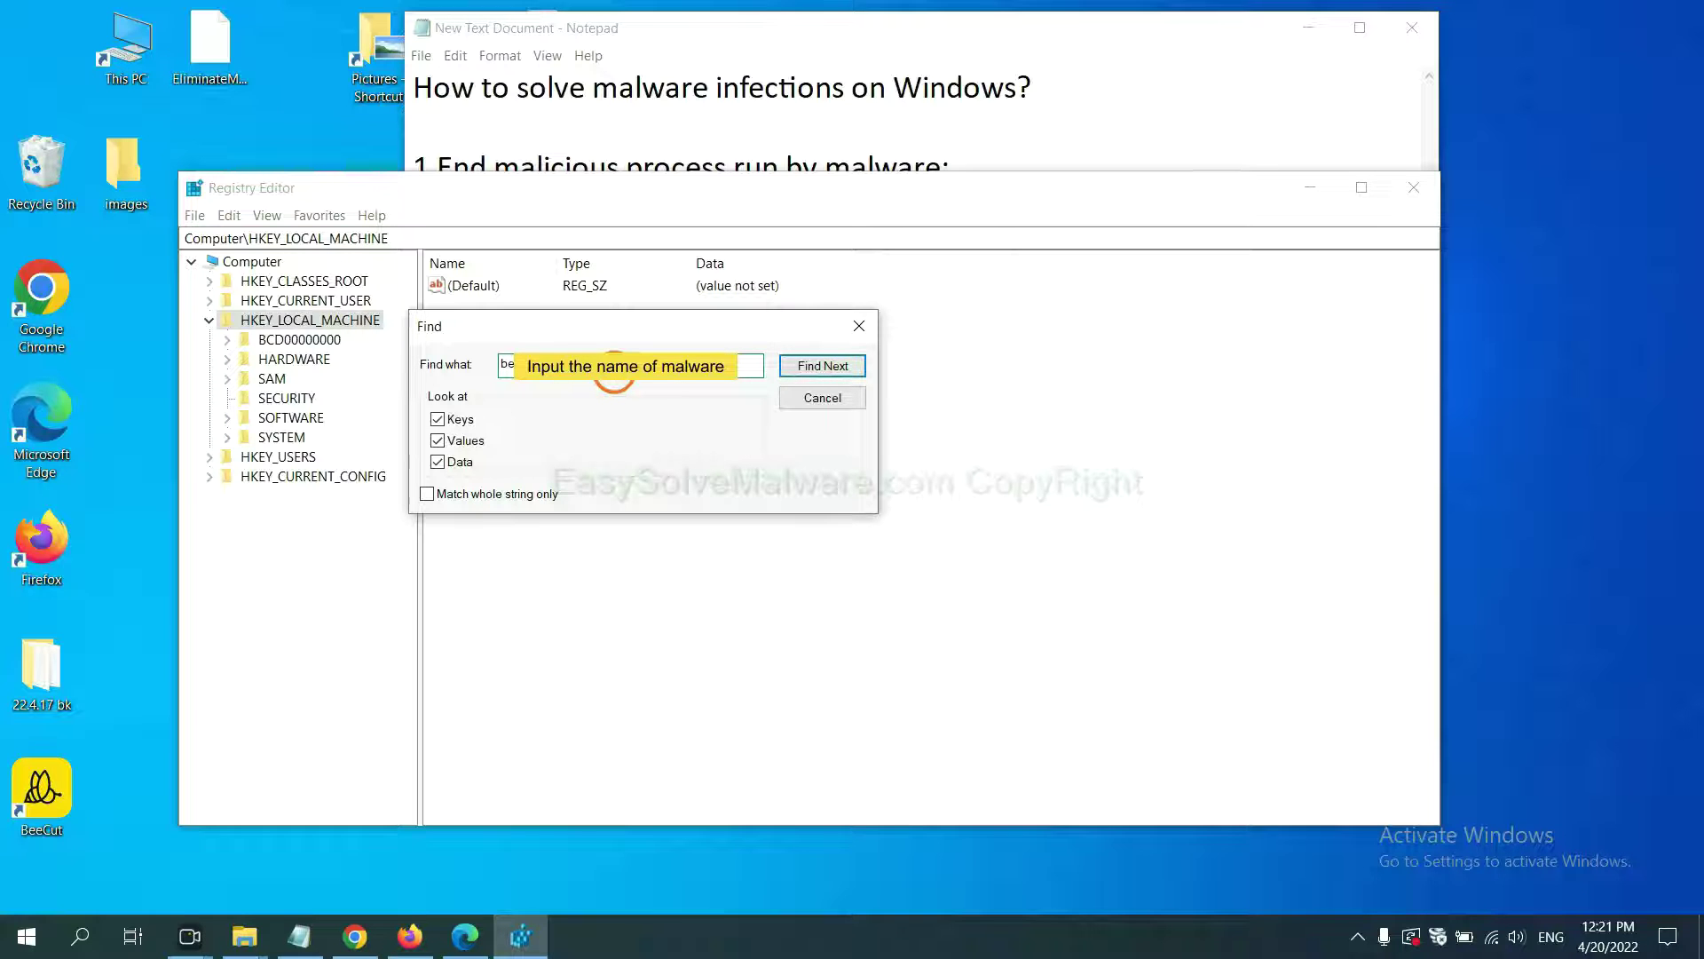
pyautogui.click(818, 367)
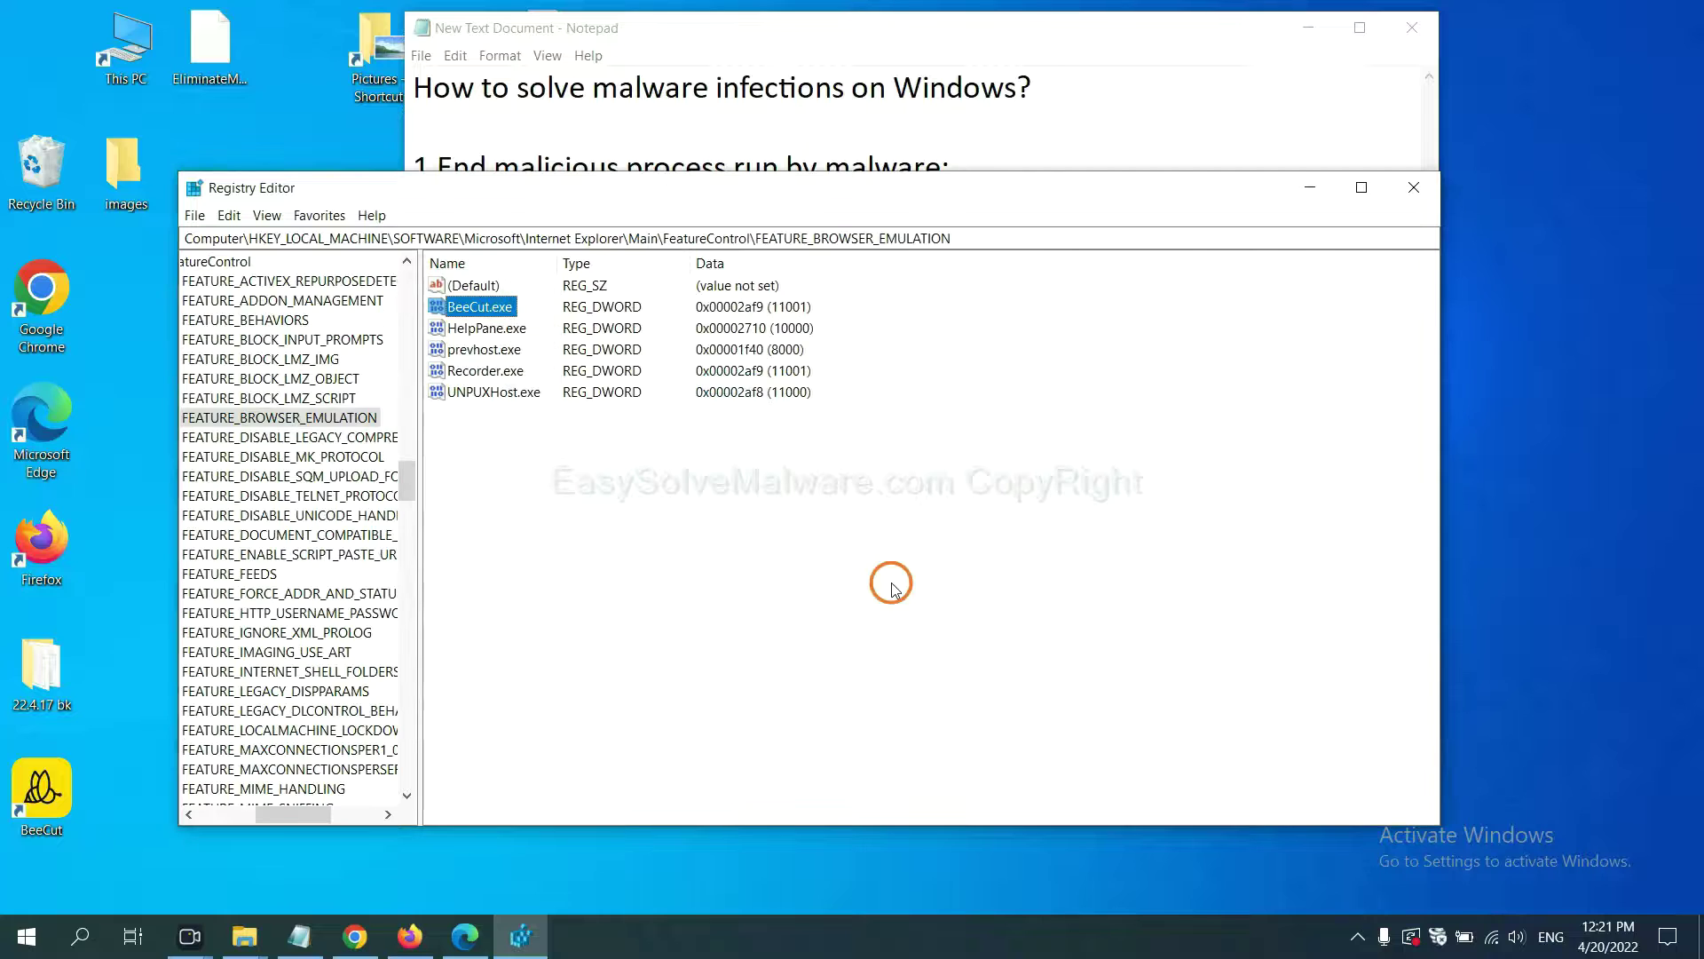
pyautogui.moveTo(274, 814); pyautogui.dragTo(246, 808)
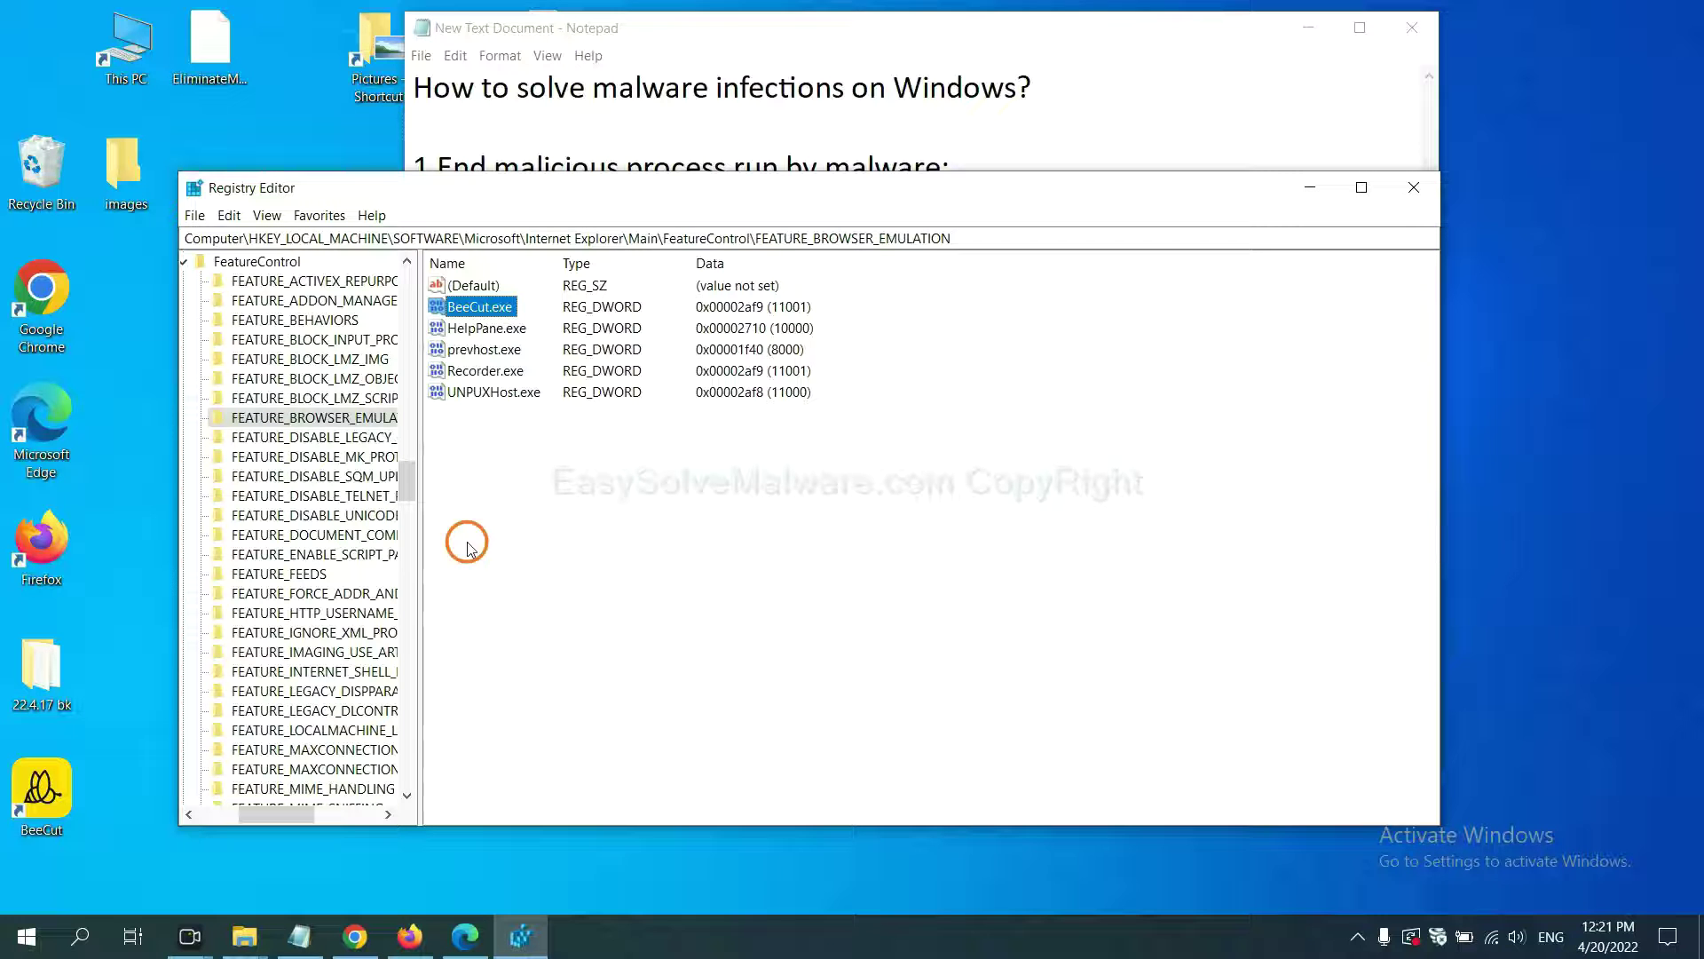
pyautogui.rightClick(346, 419)
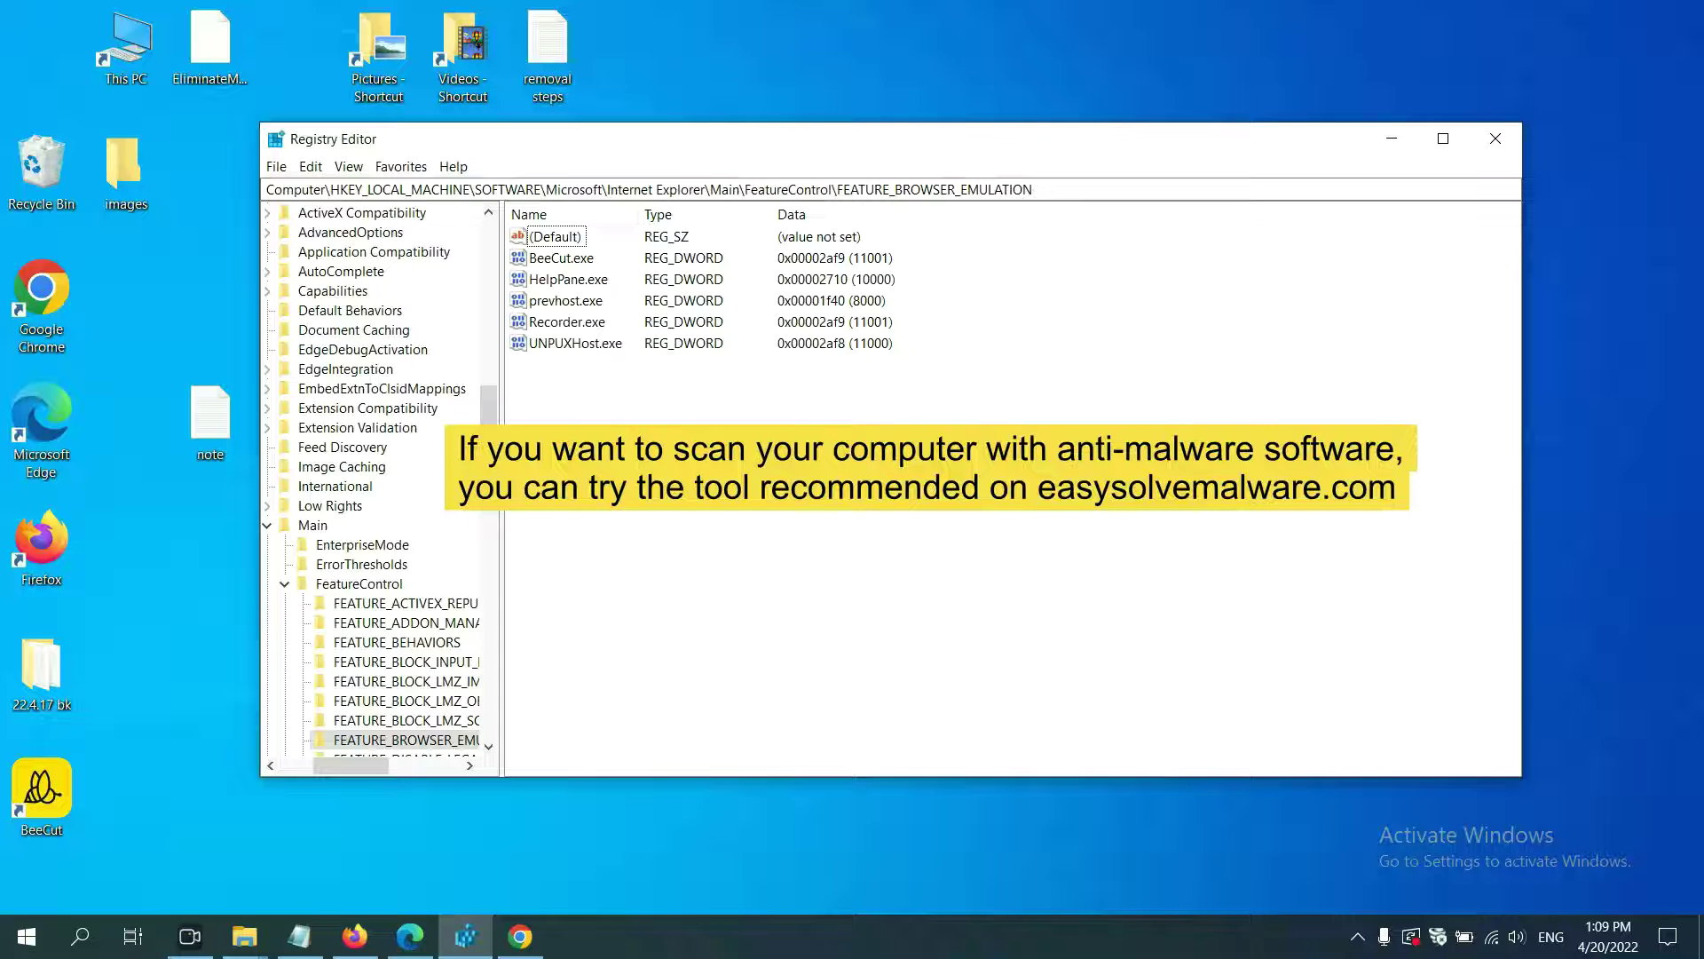
# Step: Restore the Chrome window and scroll through the EasySolveMalware removal guide page
pyautogui.click(531, 942)
pyautogui.scroll(-1, 1234, 603)
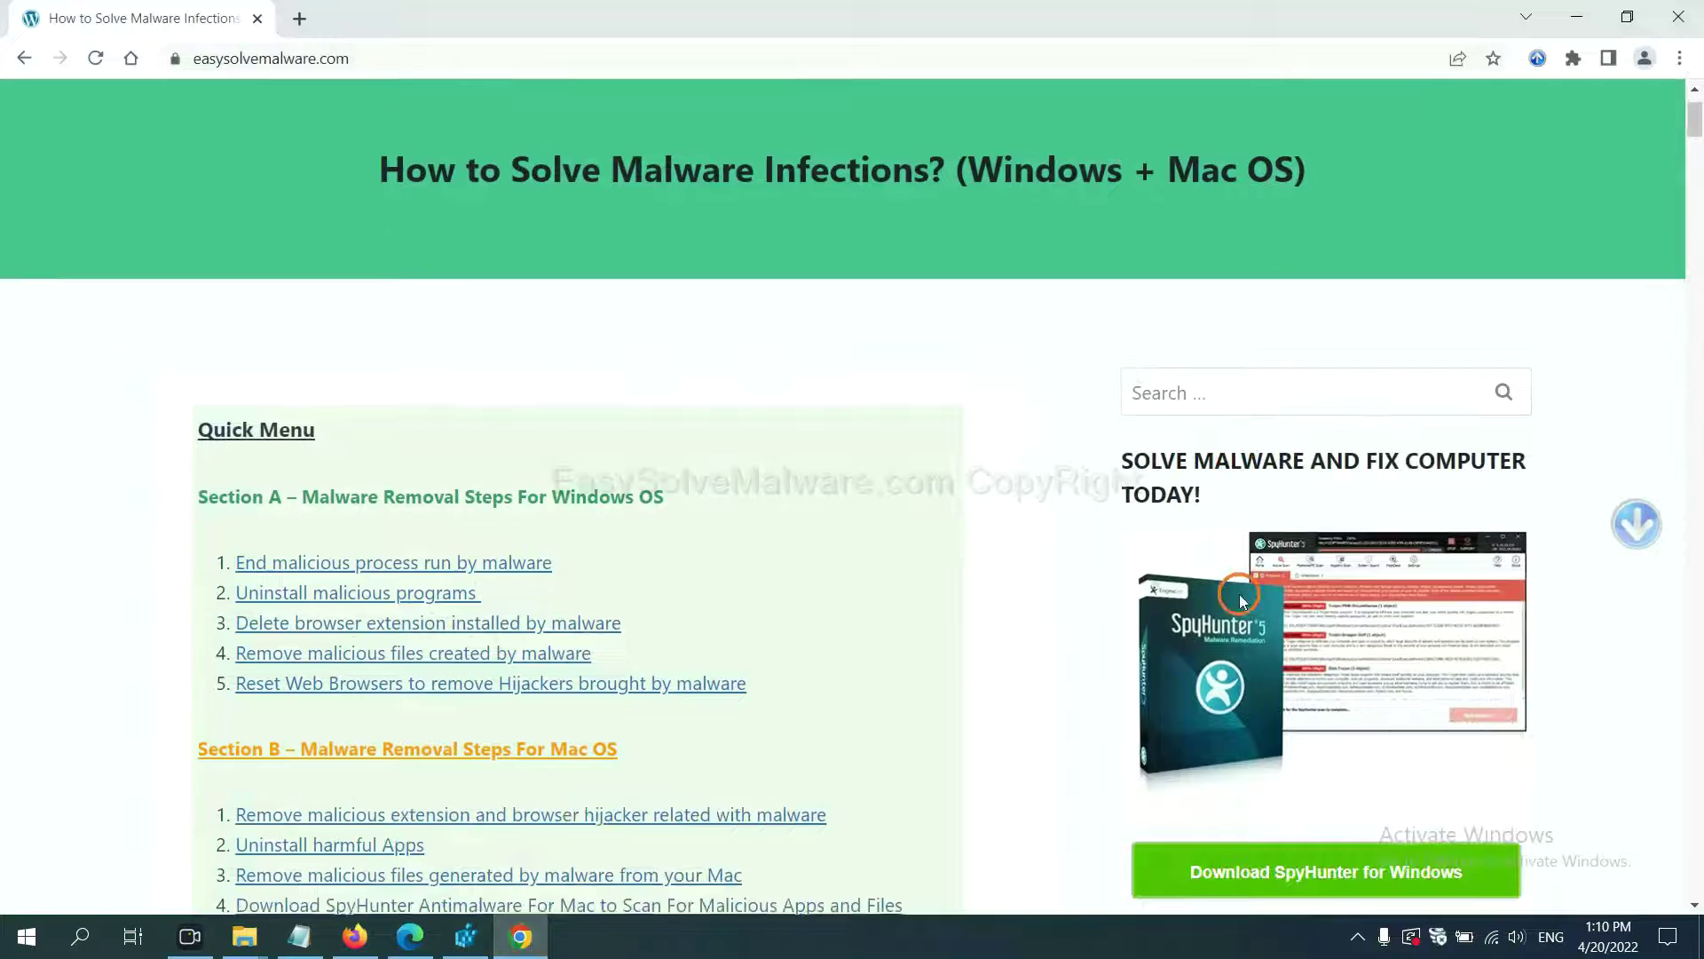
pyautogui.scroll(1, 1230, 624)
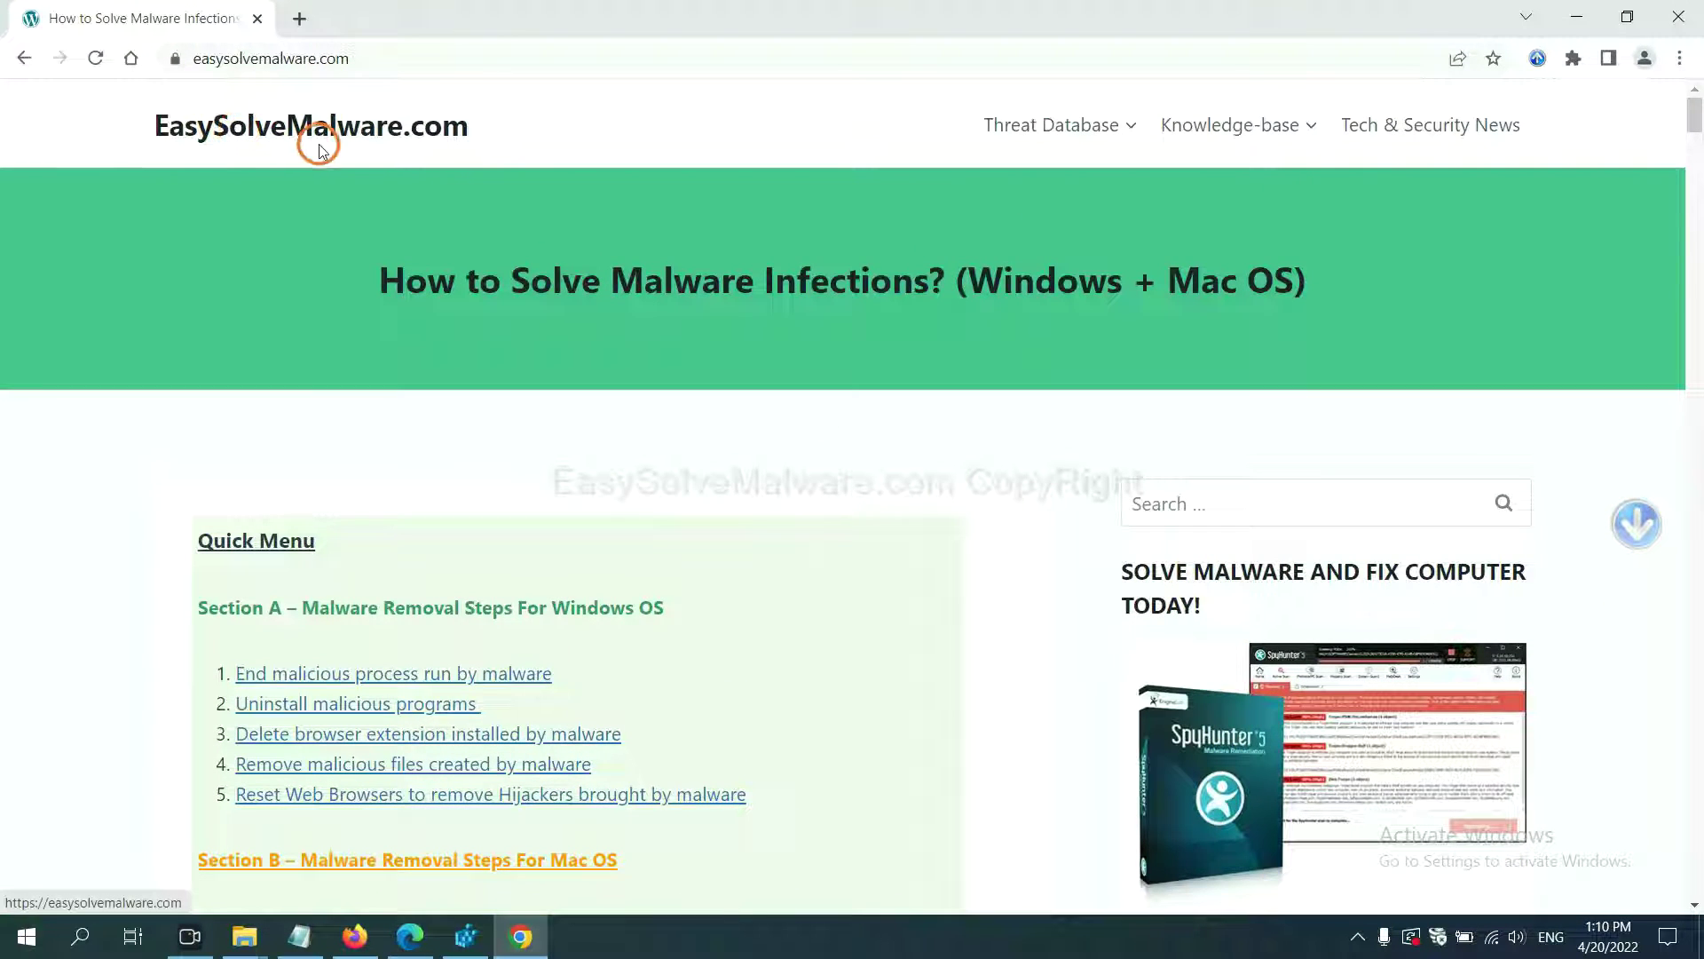
pyautogui.scroll(-2, 1418, 664)
pyautogui.scroll(-2, 1419, 664)
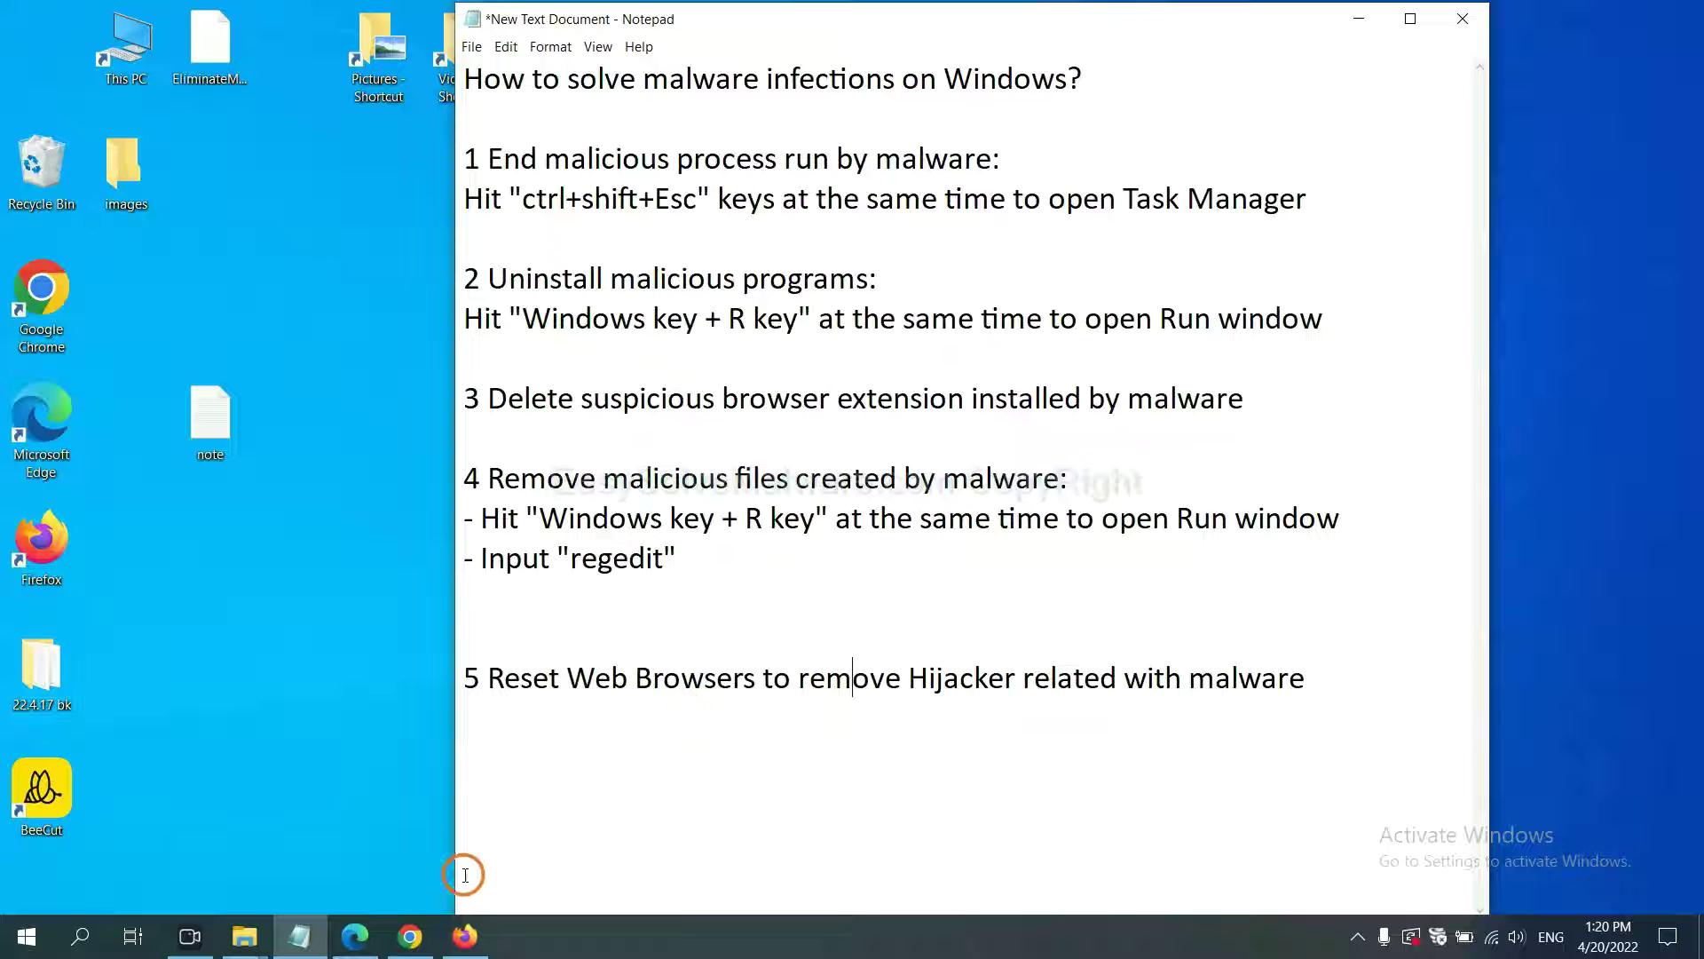
# Step: Search Chrome settings for 'reset' and raise the 'Restore settings to their original defaults' confirmation
pyautogui.click(396, 952)
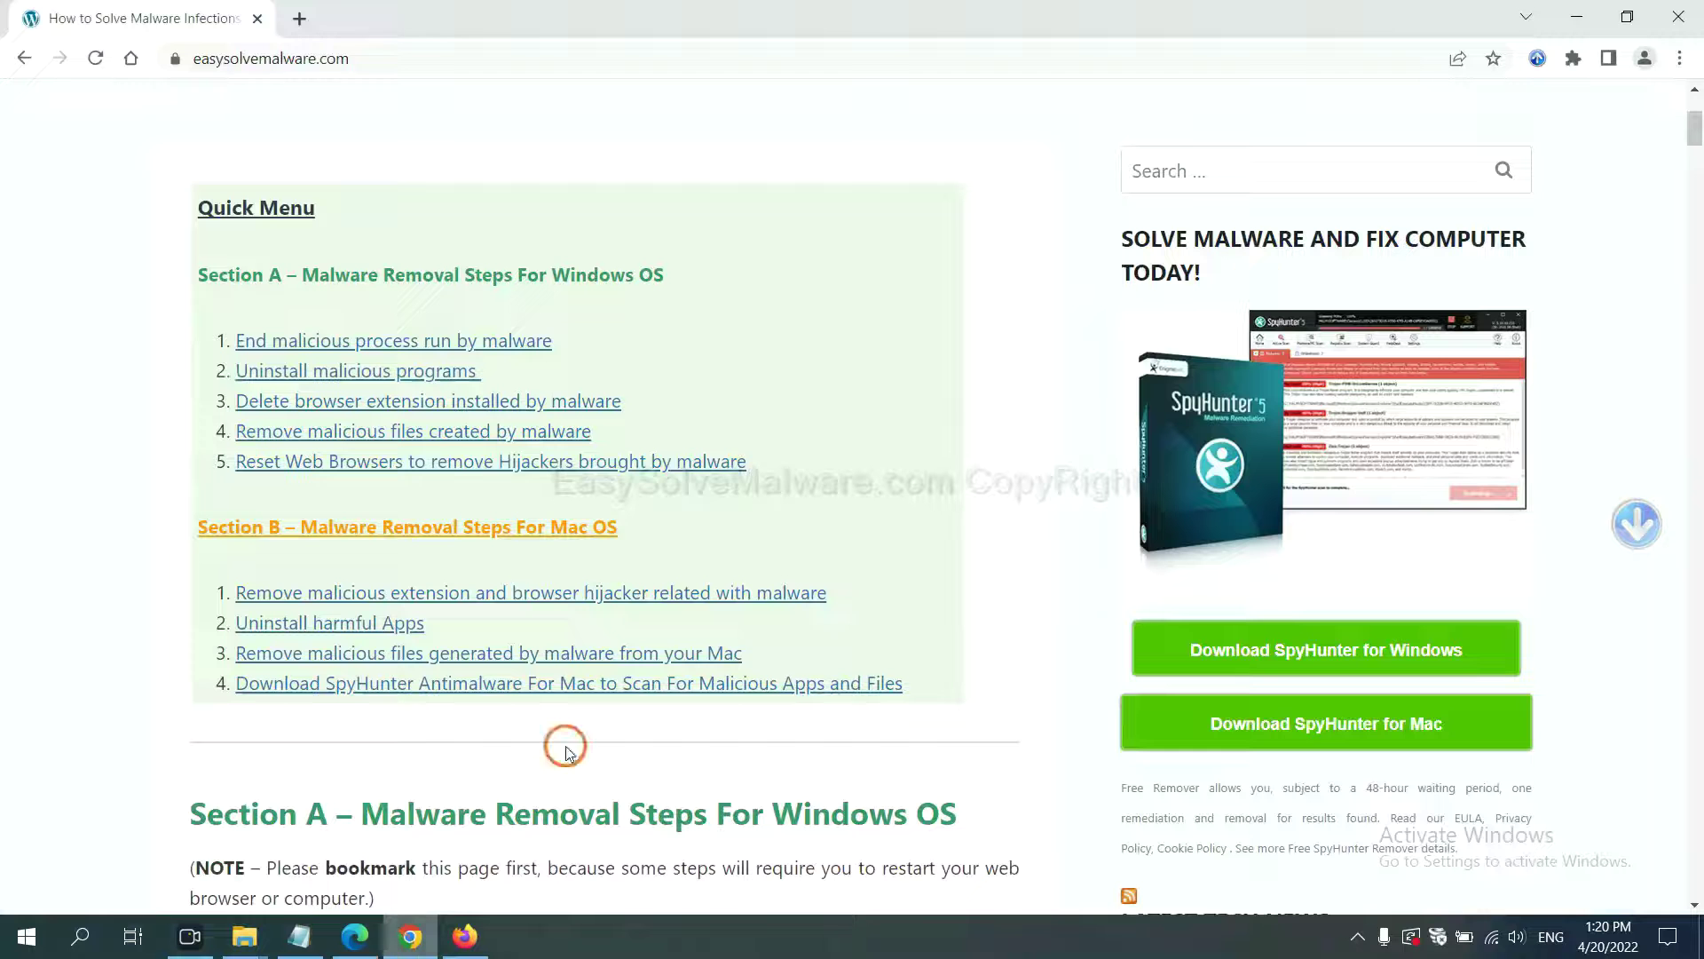
pyautogui.click(1681, 59)
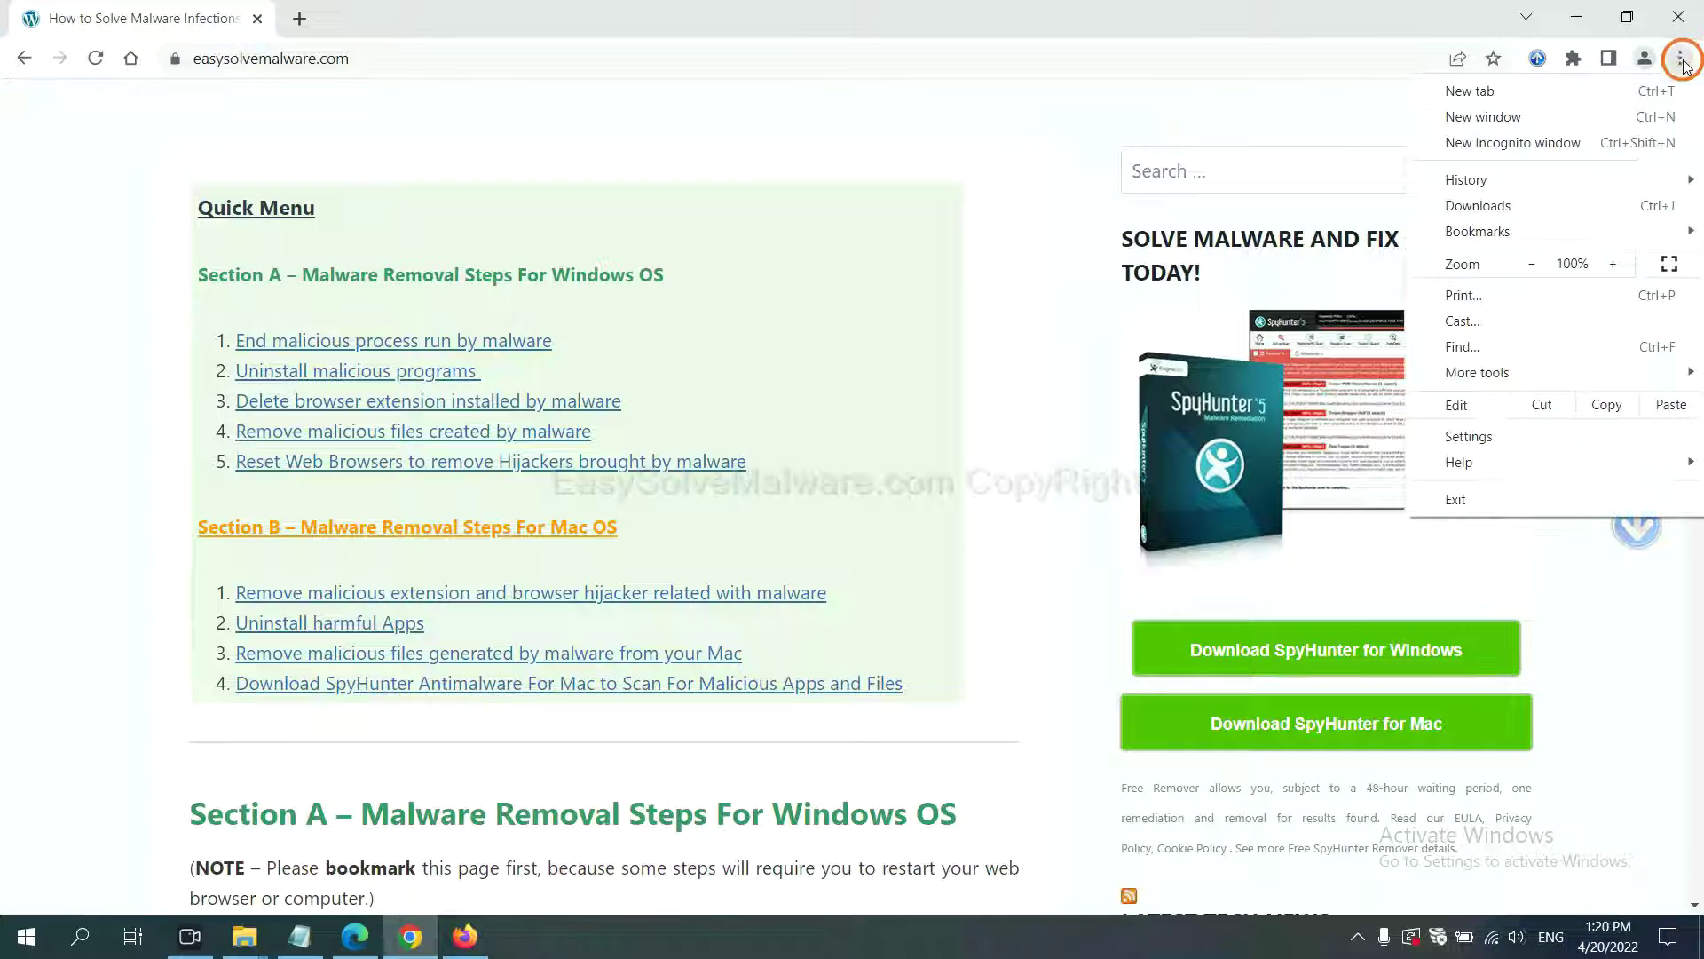
pyautogui.click(1495, 430)
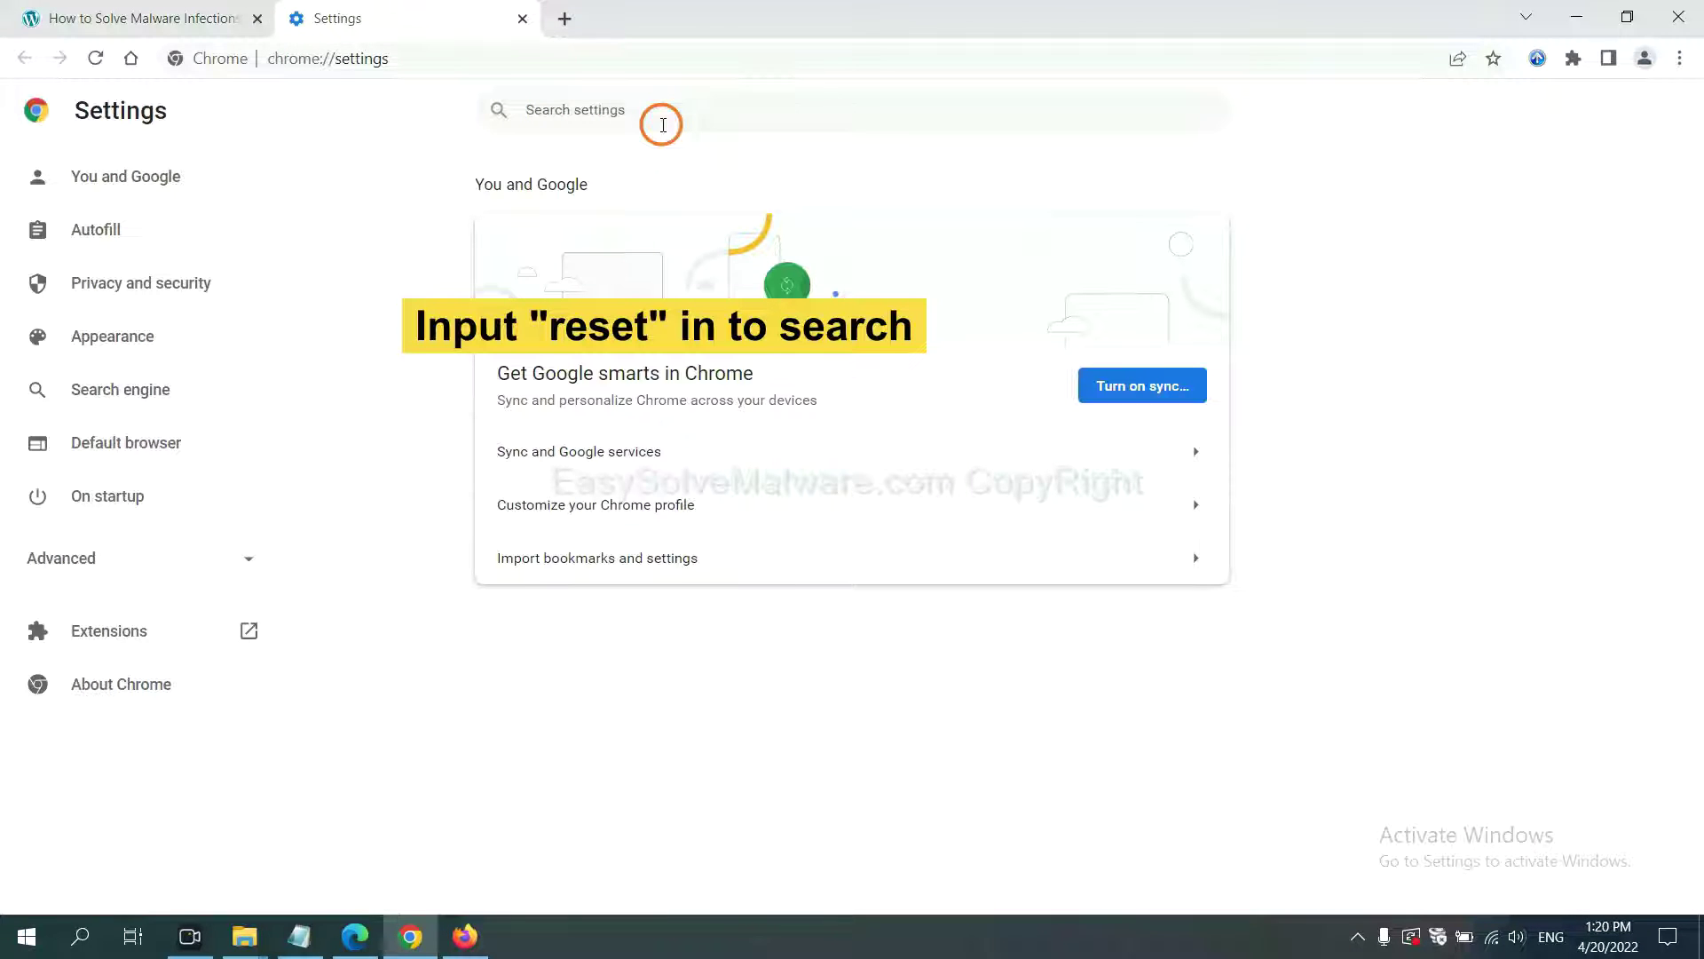
pyautogui.write('reset')
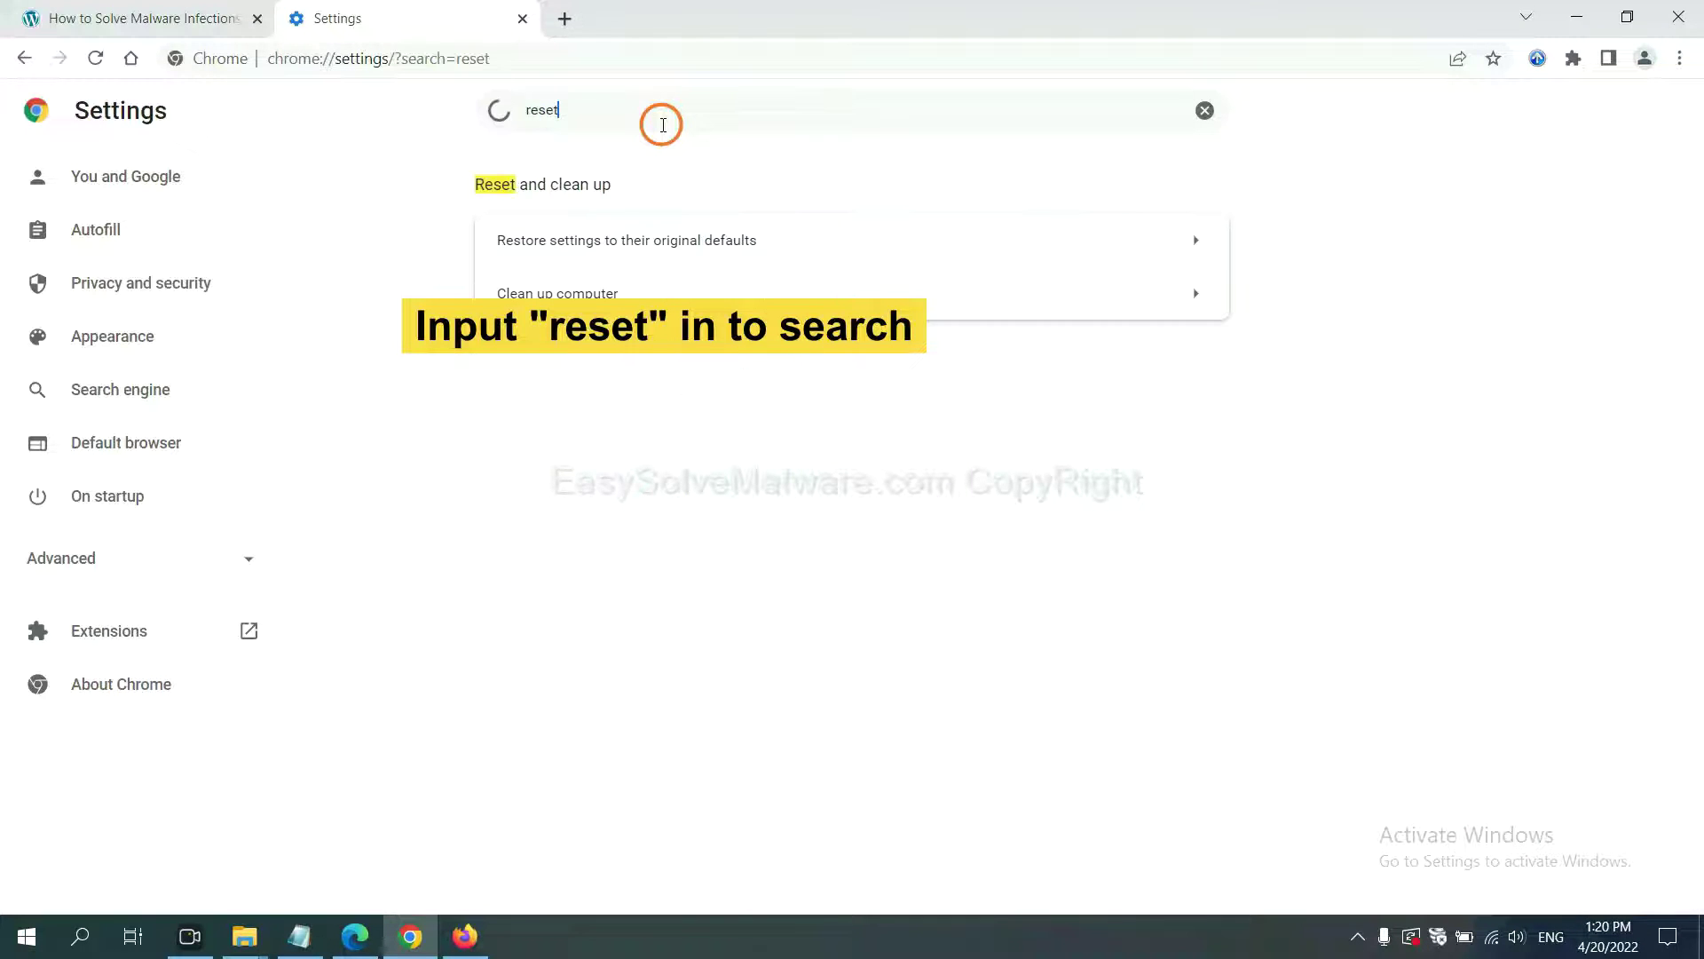
pyautogui.click(732, 238)
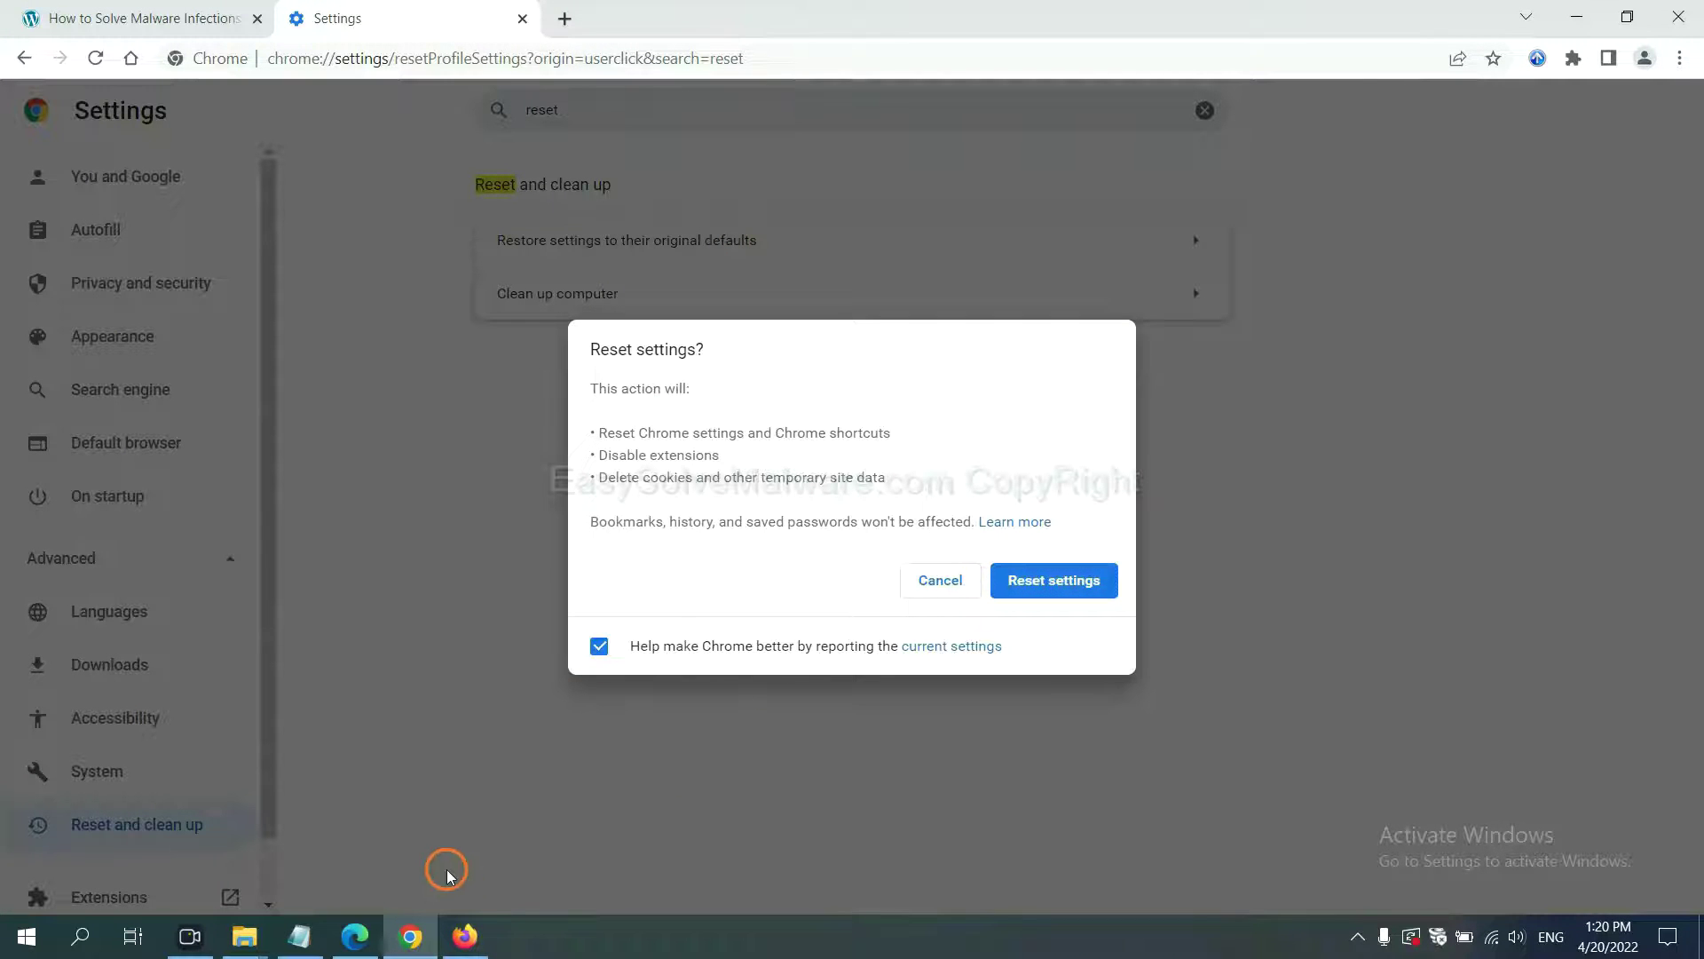
pyautogui.click(473, 933)
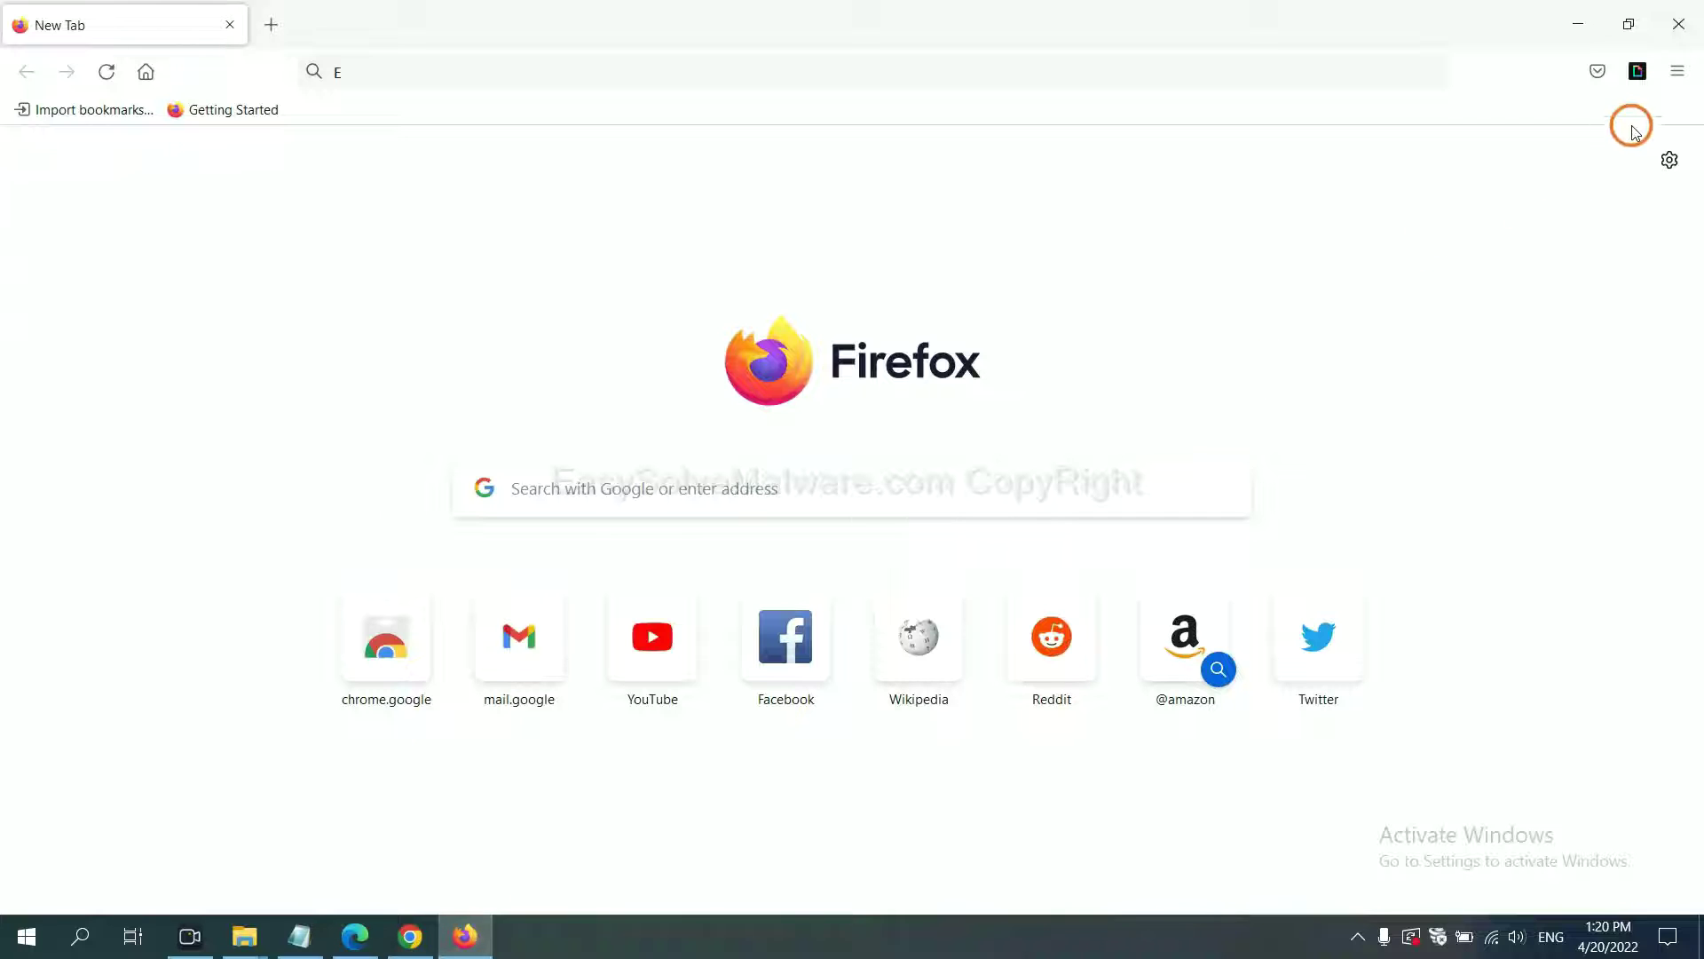
# Step: From Firefox's Troubleshooting Information page, bring up the Refresh Firefox confirmation
pyautogui.click(1677, 78)
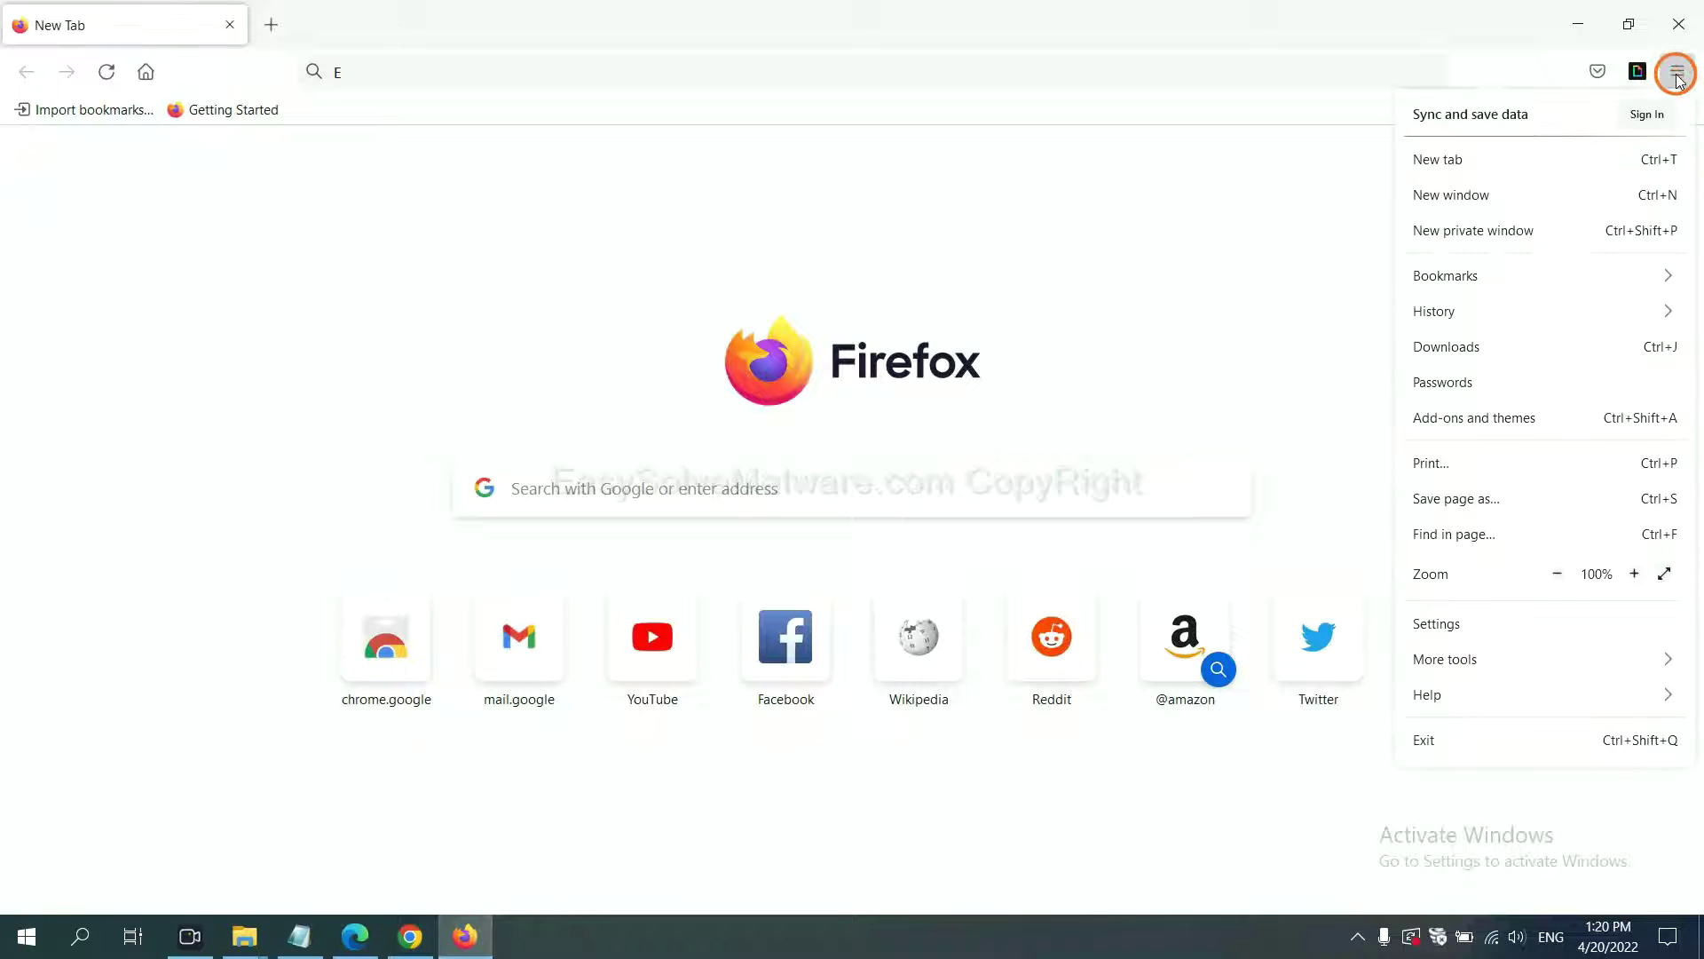
pyautogui.click(1467, 693)
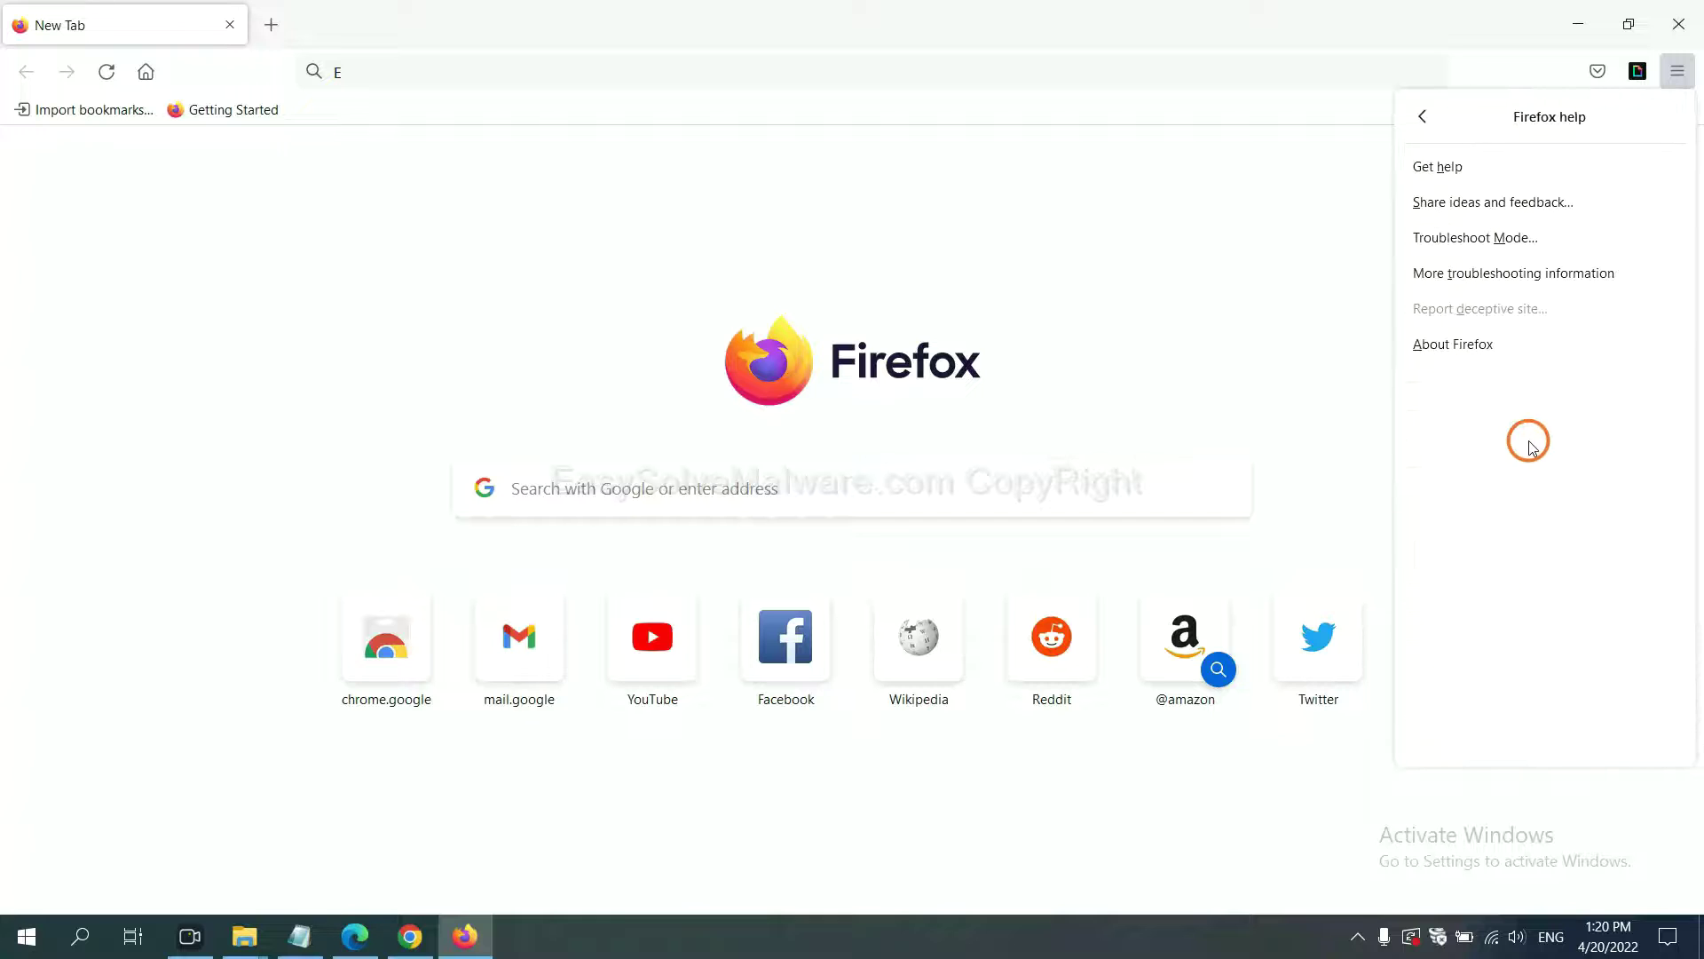
pyautogui.click(1499, 280)
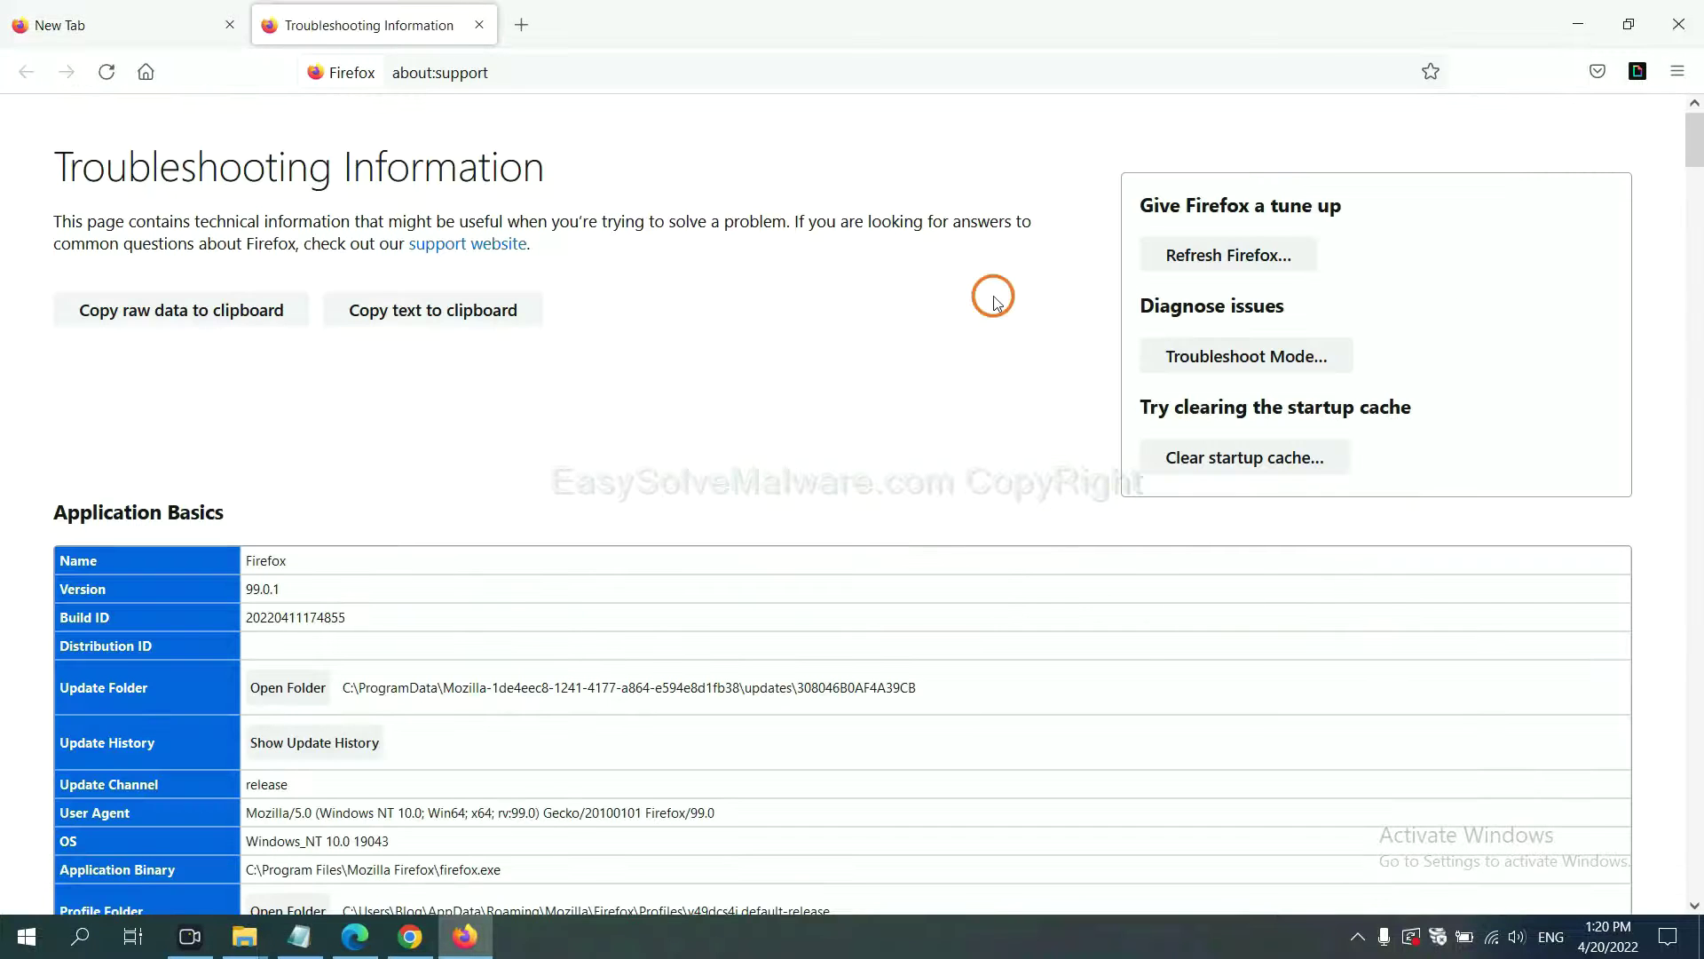
pyautogui.click(1196, 258)
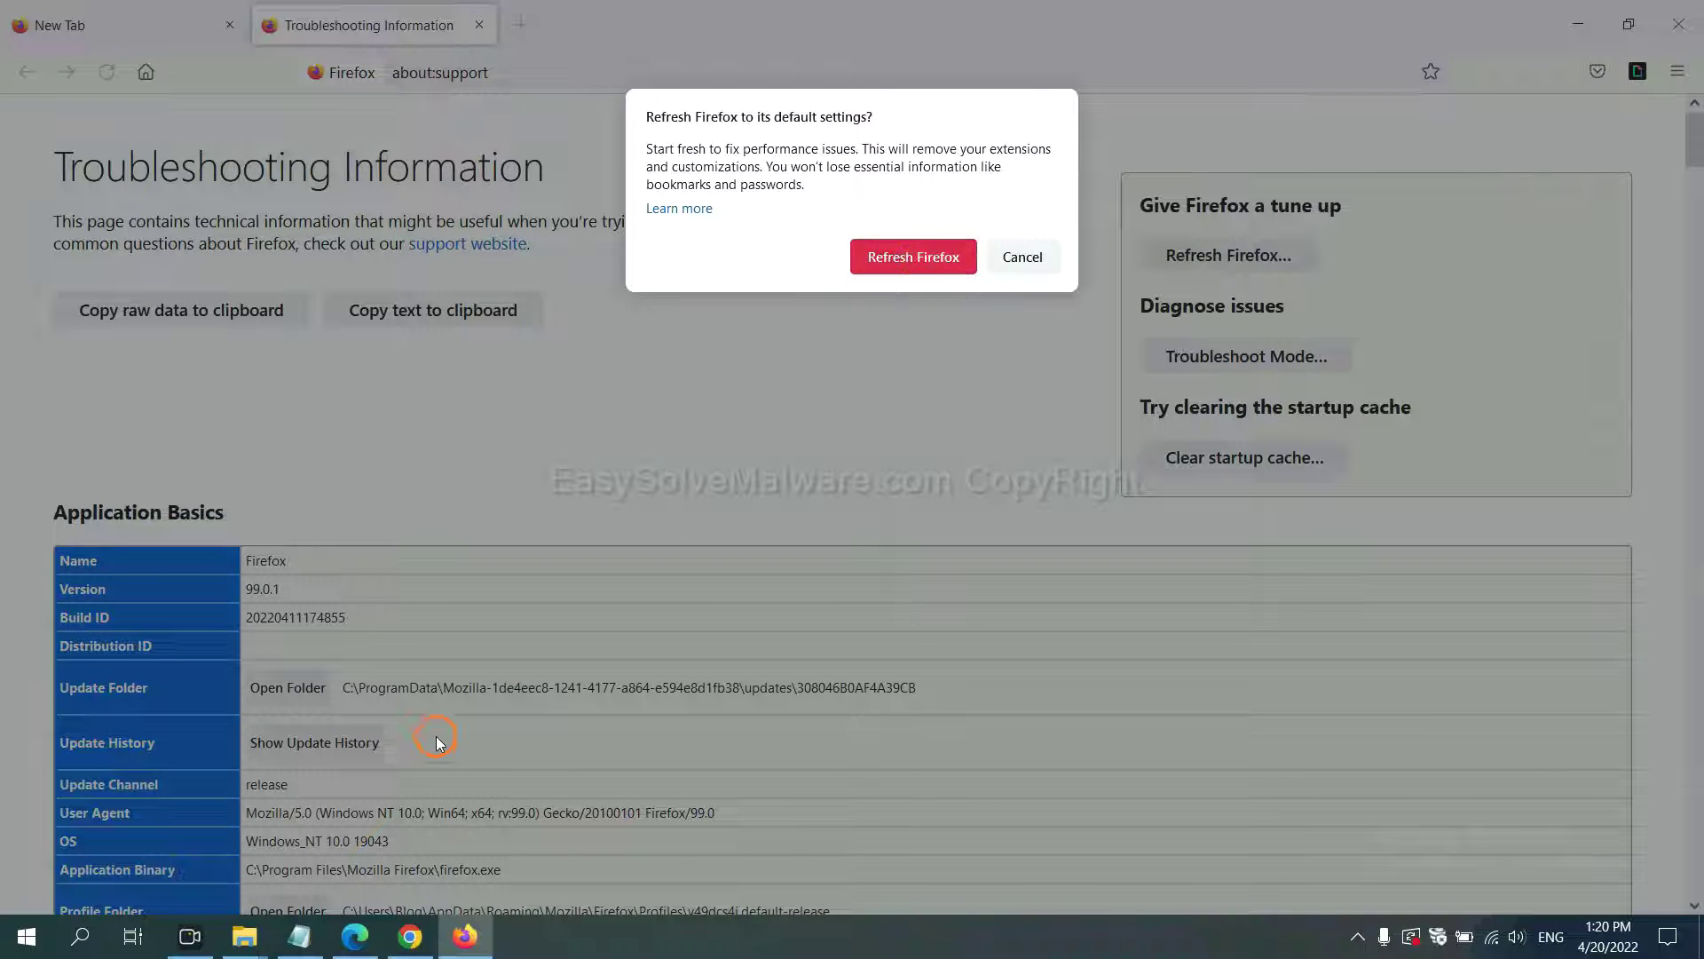
pyautogui.click(355, 937)
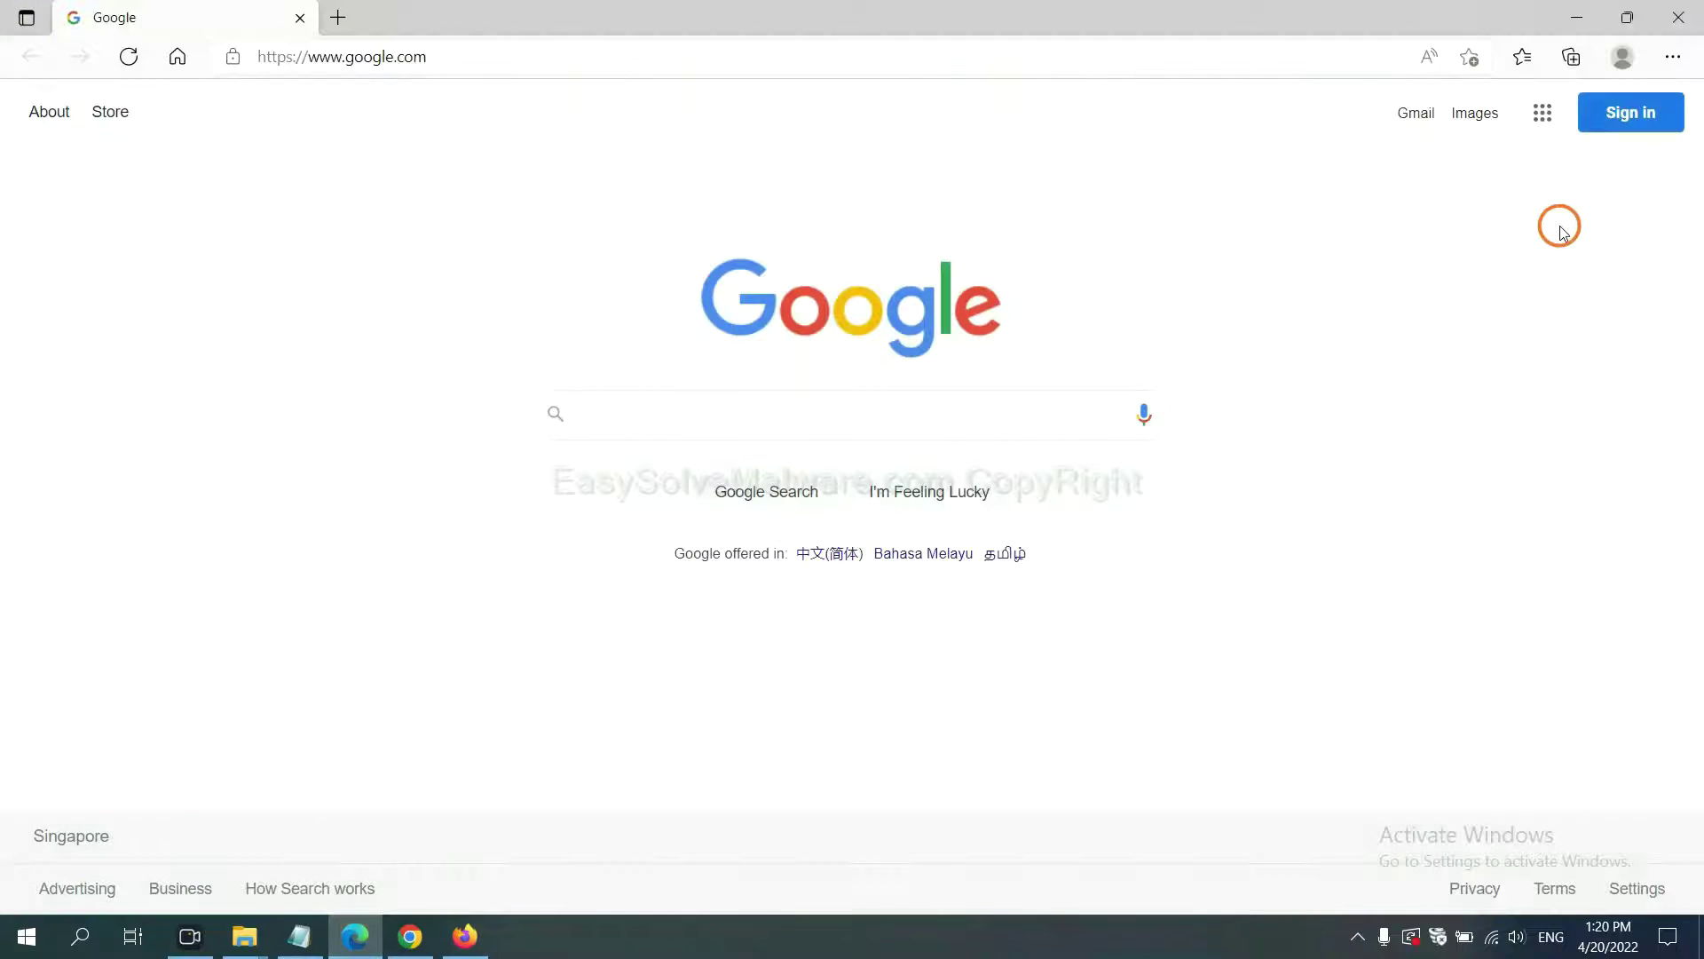
# Step: Search Edge settings for 'reset' and raise the 'Restore settings to their default values' confirmation
pyautogui.click(1672, 58)
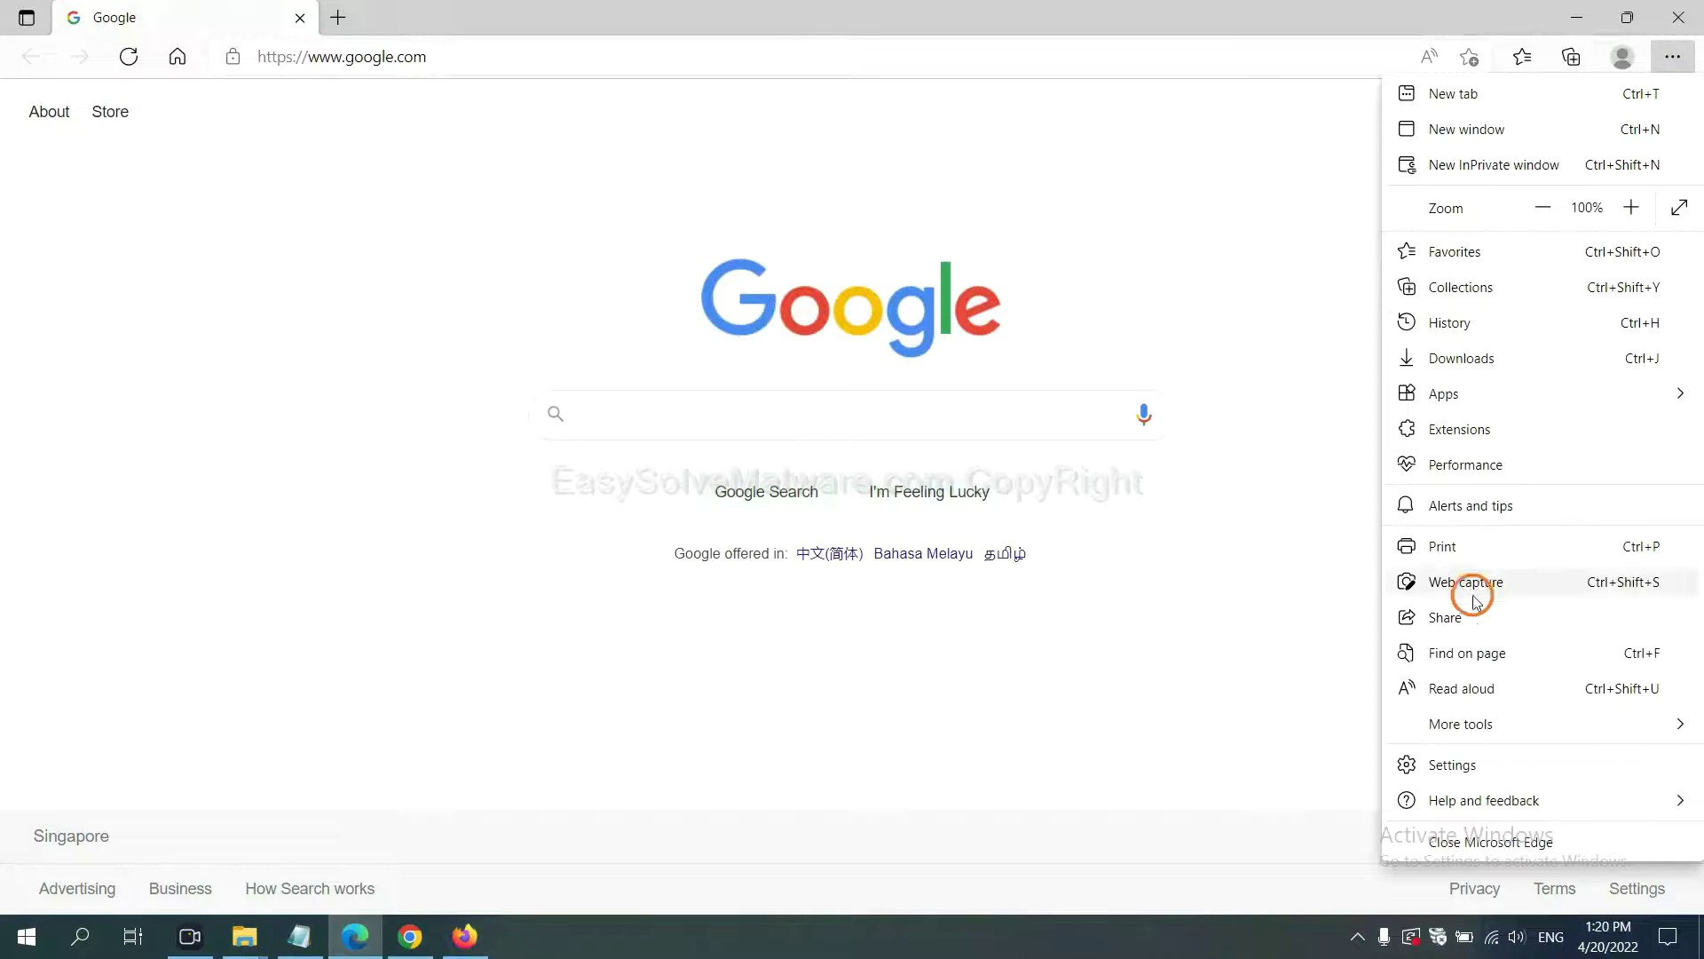
pyautogui.click(1470, 765)
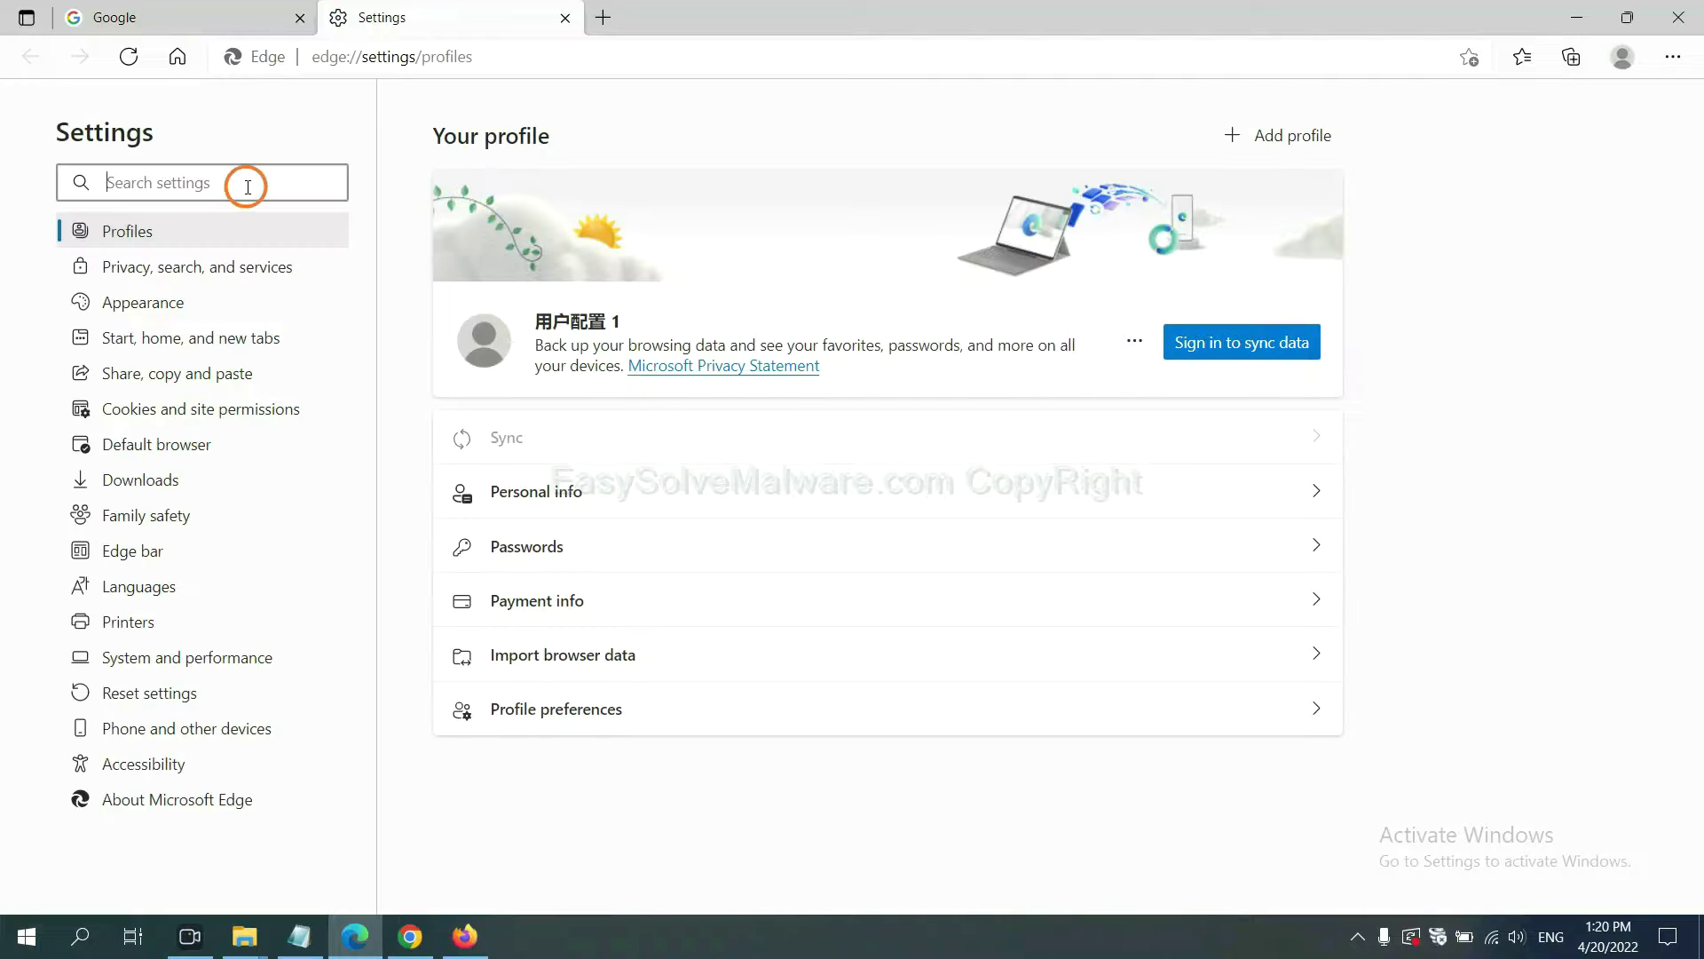
pyautogui.write('re')
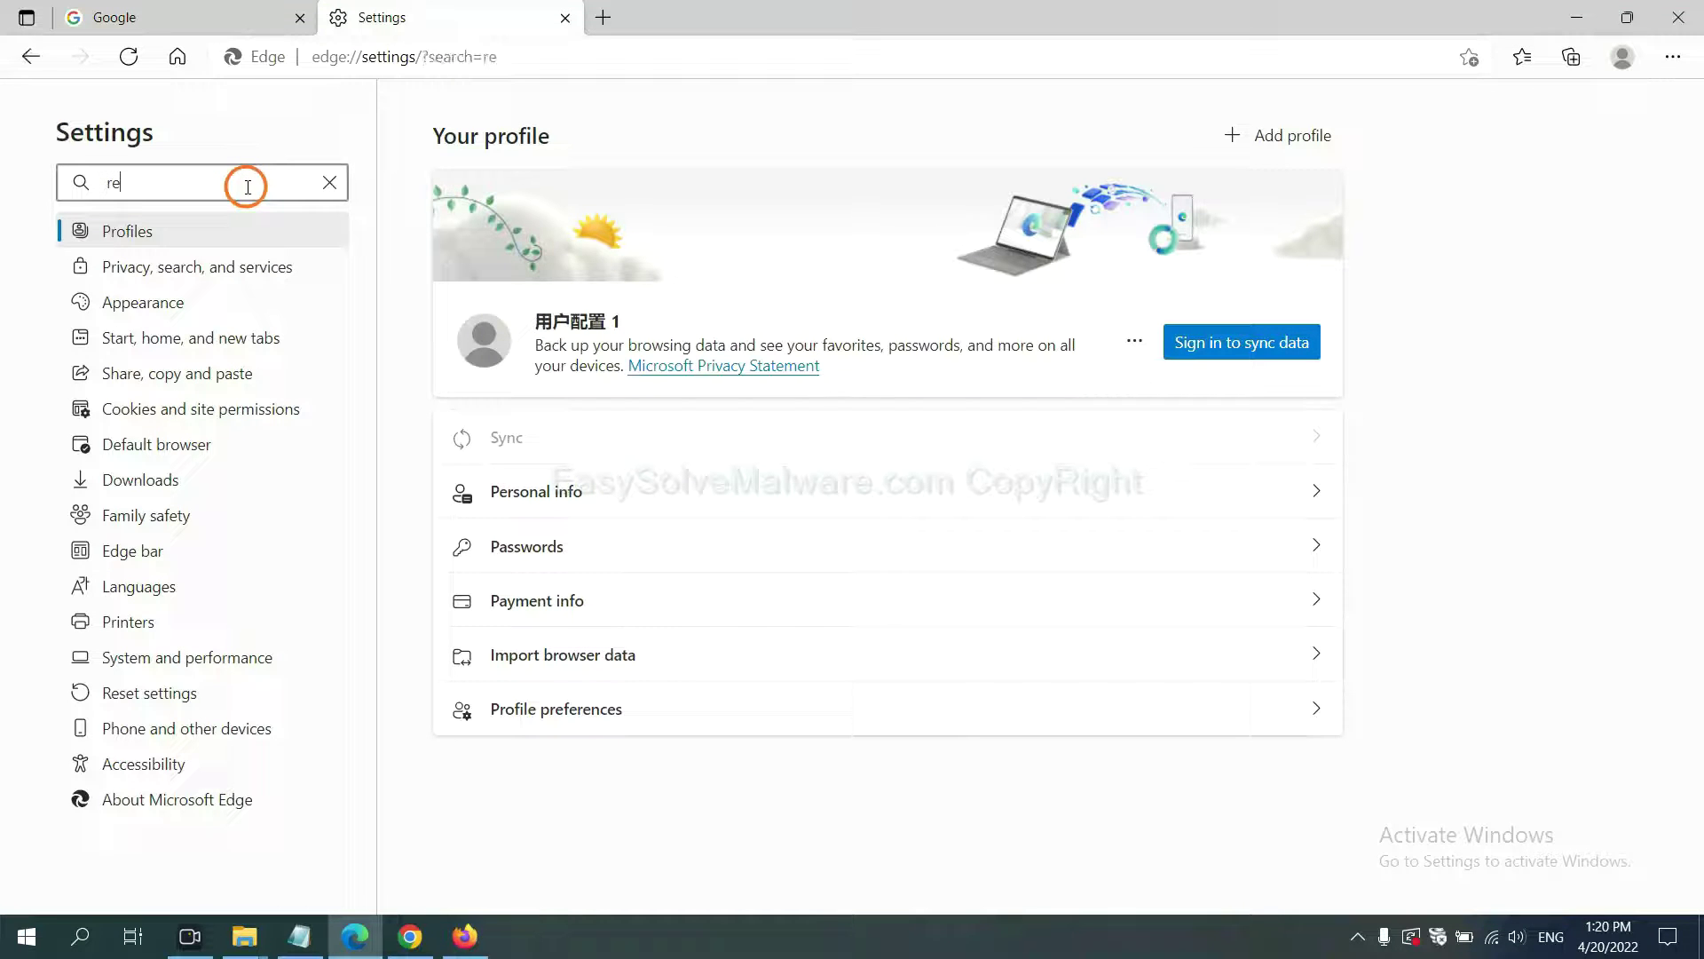
pyautogui.write('set')
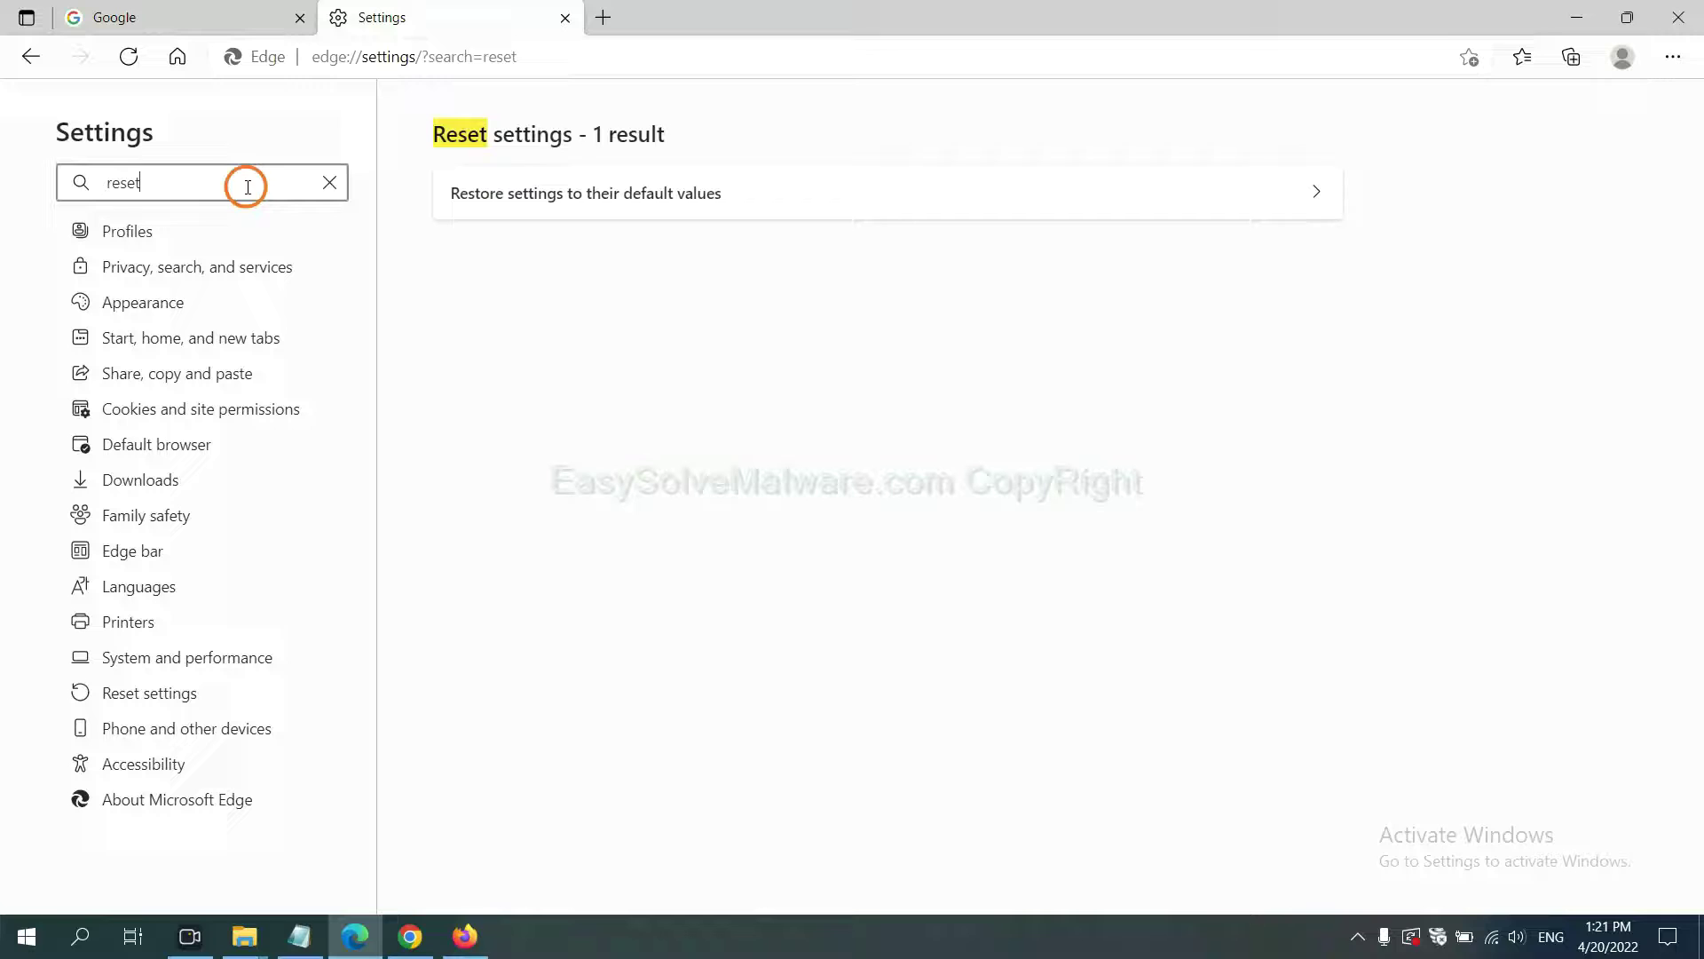
pyautogui.click(599, 193)
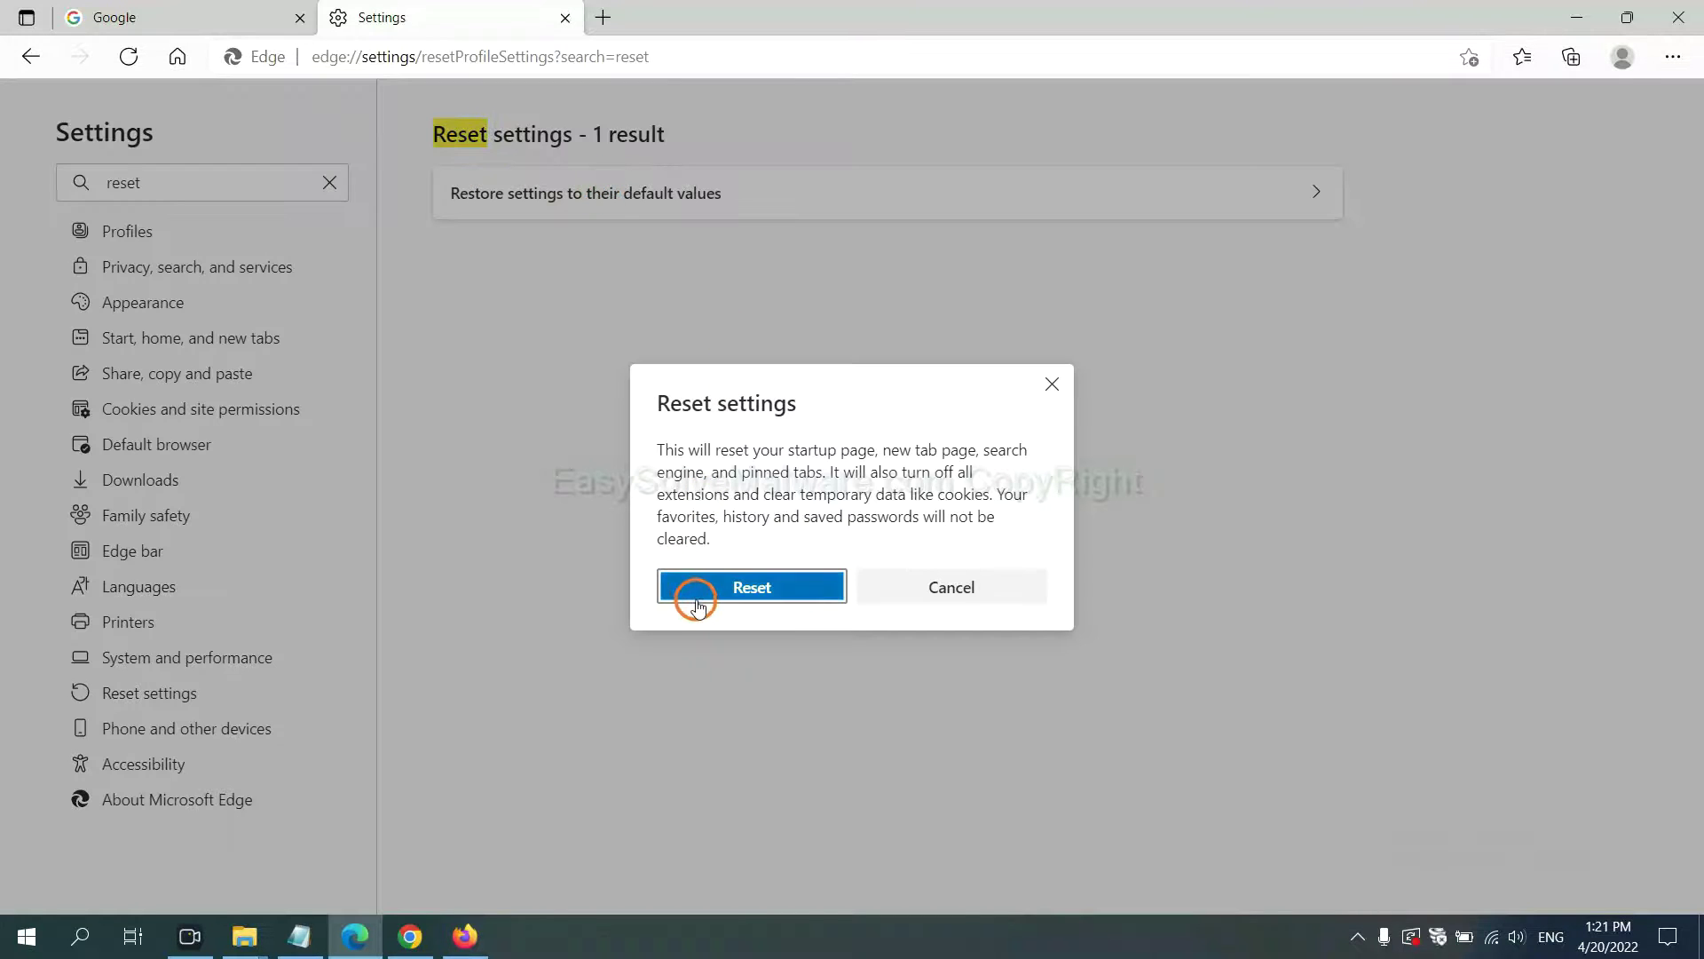